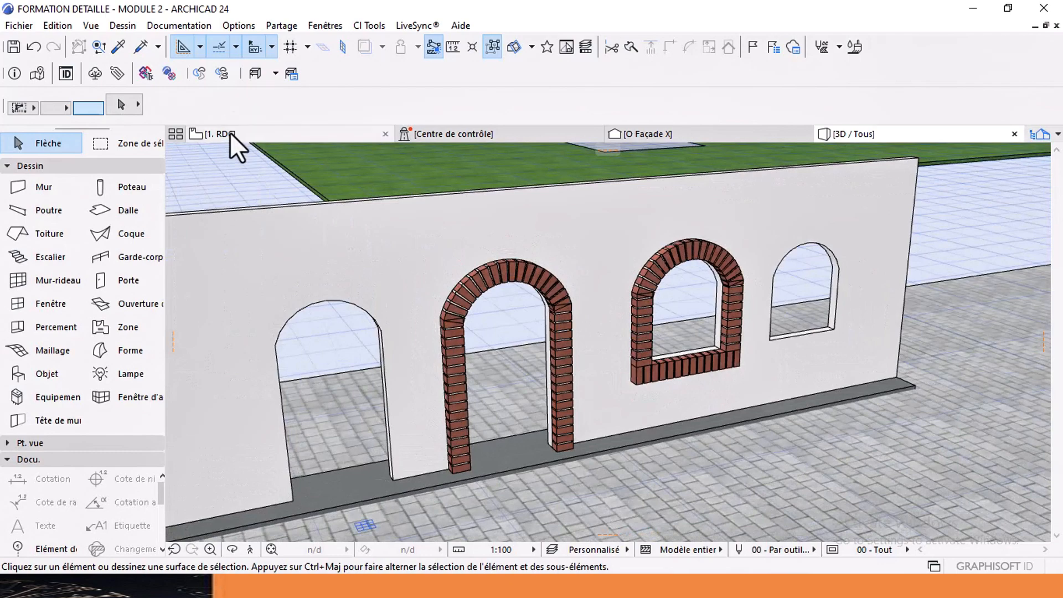
Step: In the RDC floor plan, copy the wall with the arched openings about 527 straight below the original
{"action": "left_click", "coordinate": [228, 134]}
{"action": "scroll", "coordinate": [593, 276], "scroll_direction": "down", "scroll_amount": 6}
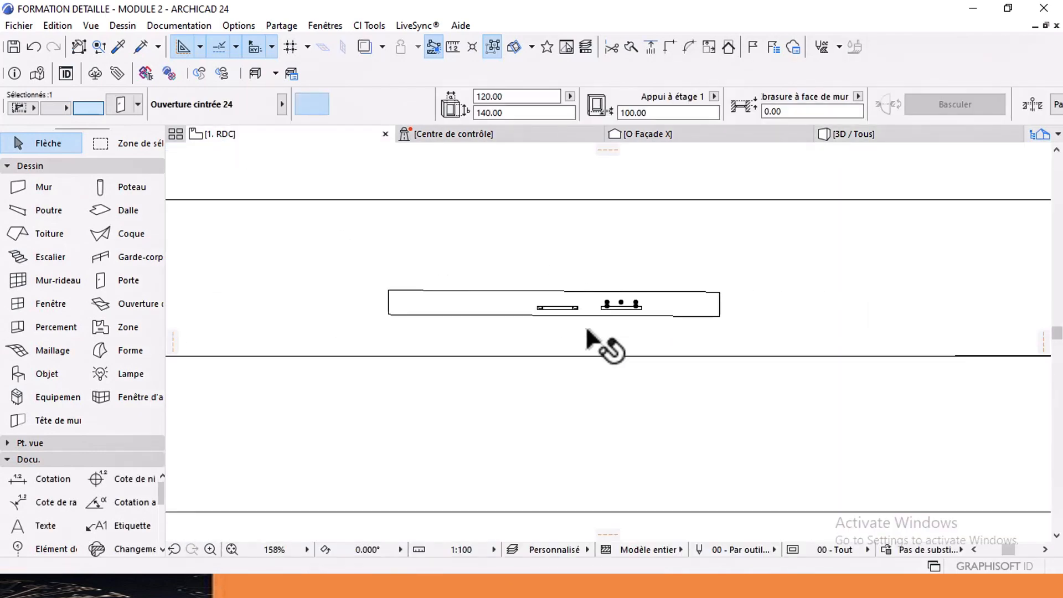
{"action": "left_click", "coordinate": [576, 302]}
{"action": "scroll", "coordinate": [609, 301], "scroll_direction": "up", "scroll_amount": 4}
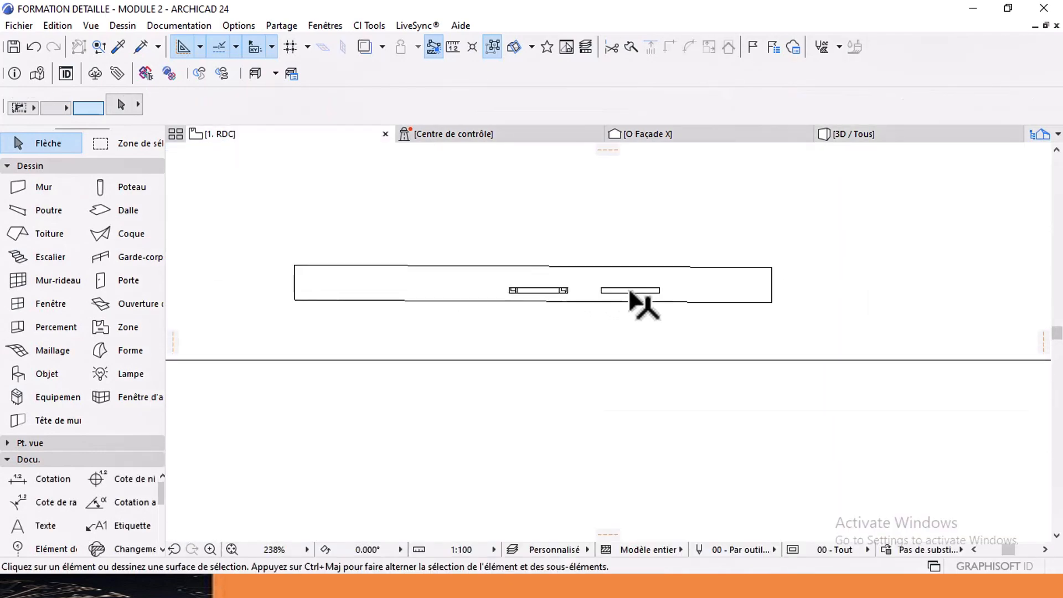
{"action": "left_click", "coordinate": [671, 300]}
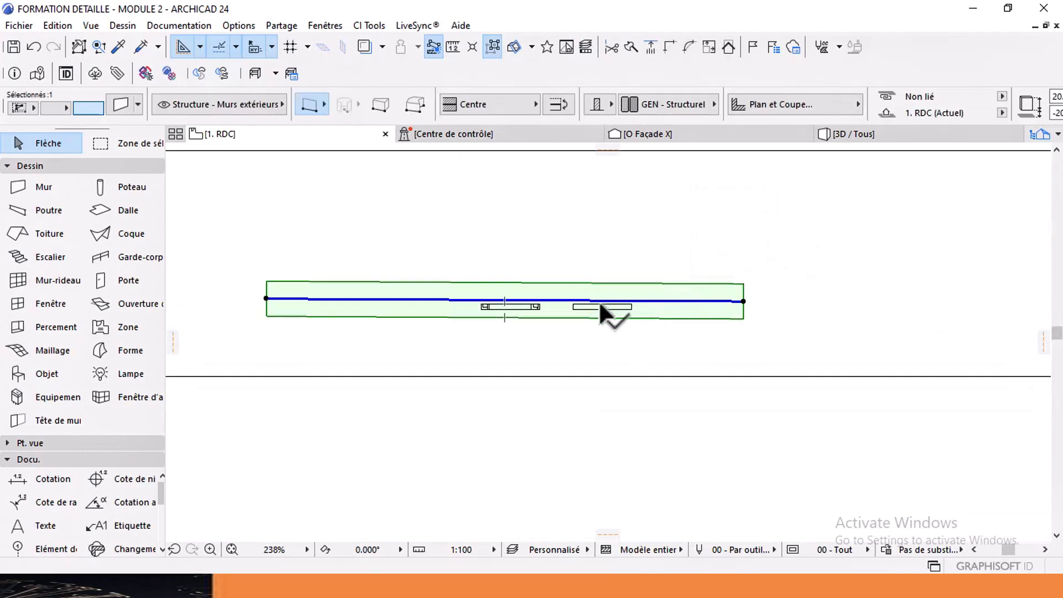
{"action": "left_click", "coordinate": [586, 333]}
{"action": "left_click", "coordinate": [549, 301]}
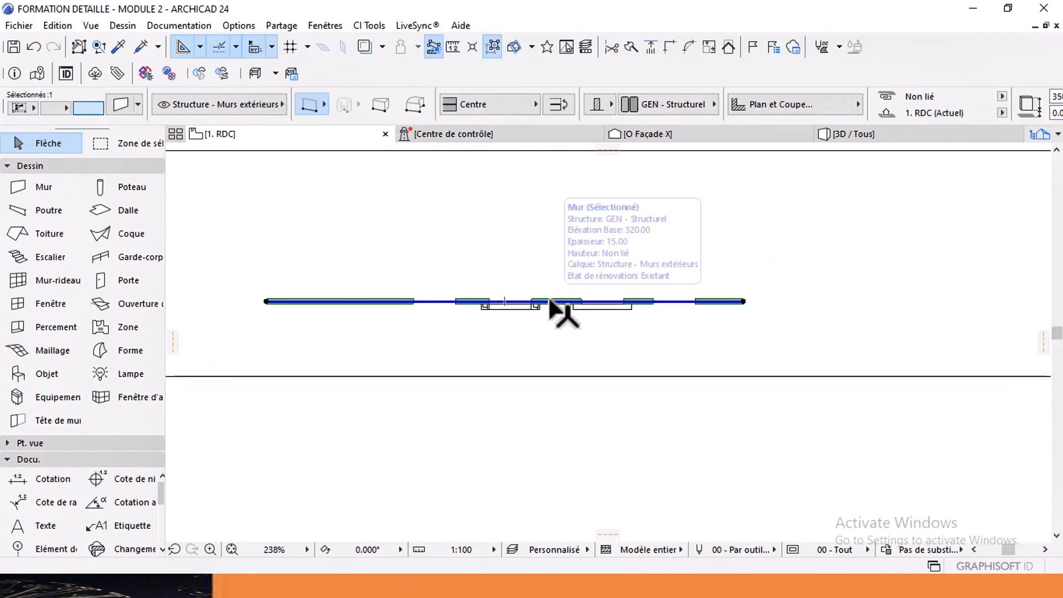
{"action": "key", "text": "ctrl+shift+d"}
{"action": "left_click", "coordinate": [549, 301]}
{"action": "scroll", "coordinate": [549, 301], "scroll_direction": "down", "scroll_amount": 1}
{"action": "scroll", "coordinate": [545, 302], "scroll_direction": "down", "scroll_amount": 3}
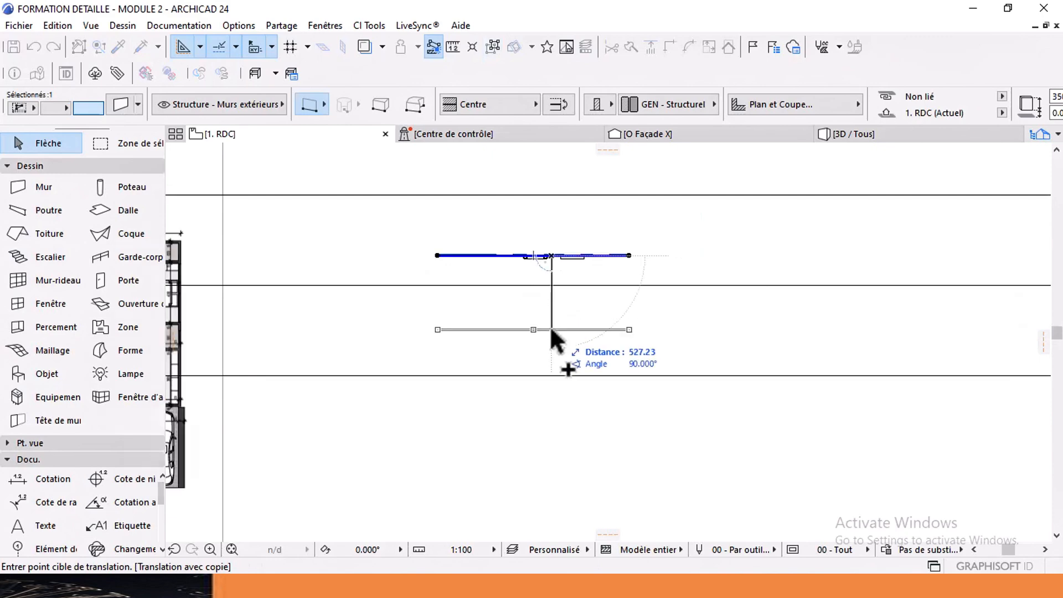
{"action": "left_click", "coordinate": [554, 327]}
{"action": "scroll", "coordinate": [537, 313], "scroll_direction": "up", "scroll_amount": 3}
{"action": "scroll", "coordinate": [537, 312], "scroll_direction": "up", "scroll_amount": 2}
{"action": "key", "text": "Escape"}
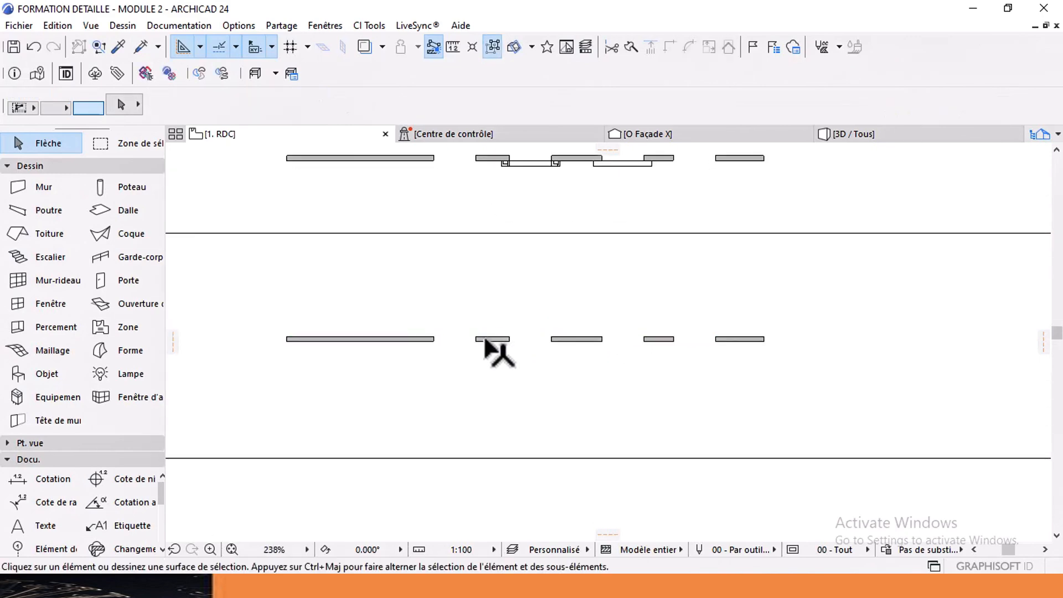
Step: Delete all the arched openings from the copied wall so it is solid
{"action": "key", "text": "Delete"}
{"action": "left_click", "coordinate": [509, 337]}
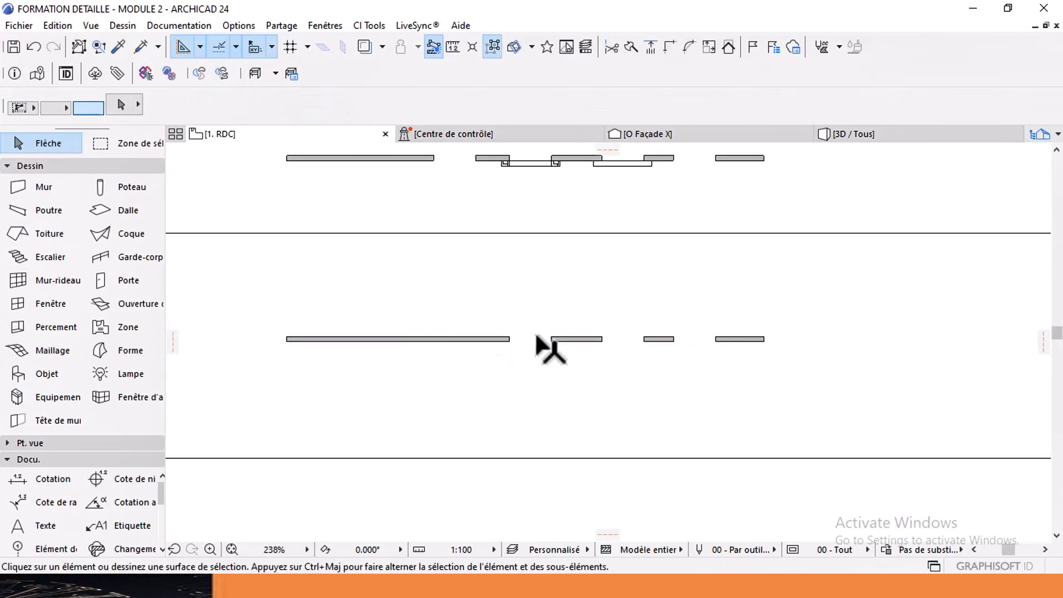
{"action": "key", "text": "Delete"}
{"action": "left_click", "coordinate": [602, 339]}
{"action": "key", "text": "Delete"}
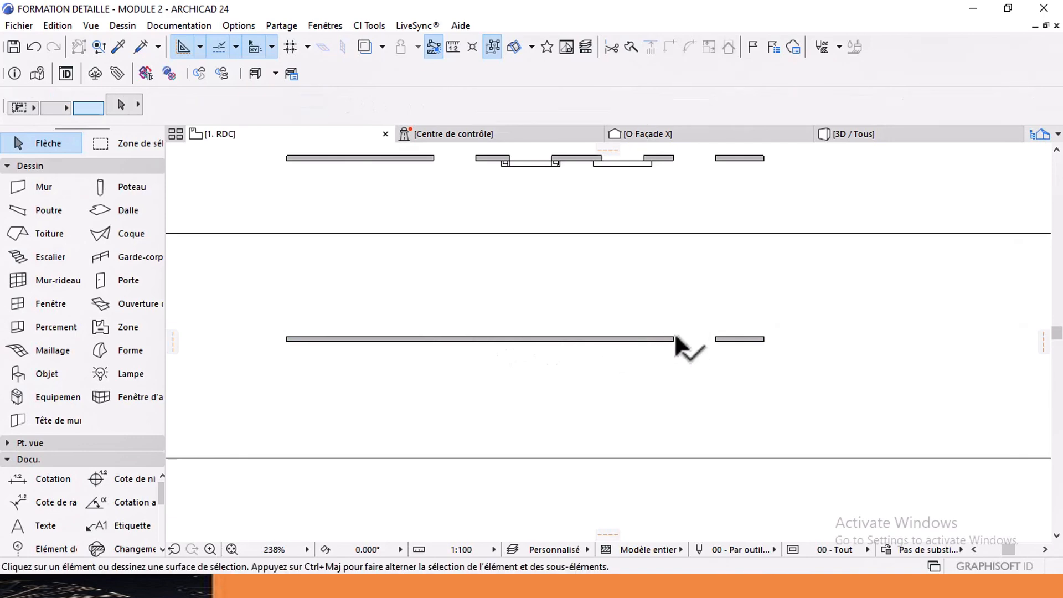
Step: Examine the solid wall copy beside the original wall in the 3D view
{"action": "scroll", "coordinate": [598, 268], "scroll_direction": "down", "scroll_amount": 2}
{"action": "left_click", "coordinate": [834, 136]}
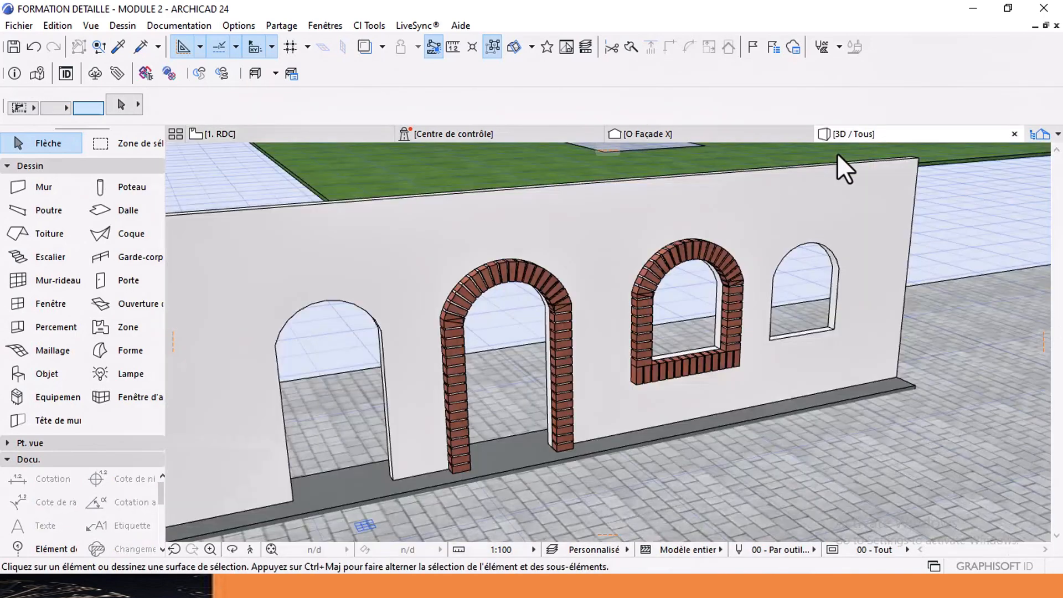
{"action": "scroll", "coordinate": [532, 297], "scroll_direction": "down", "scroll_amount": 5}
{"action": "middle_click_drag", "start_coordinate": [573, 329], "coordinate": [510, 311], "text": "shift"}
{"action": "scroll", "coordinate": [602, 327], "scroll_direction": "up", "scroll_amount": 3}
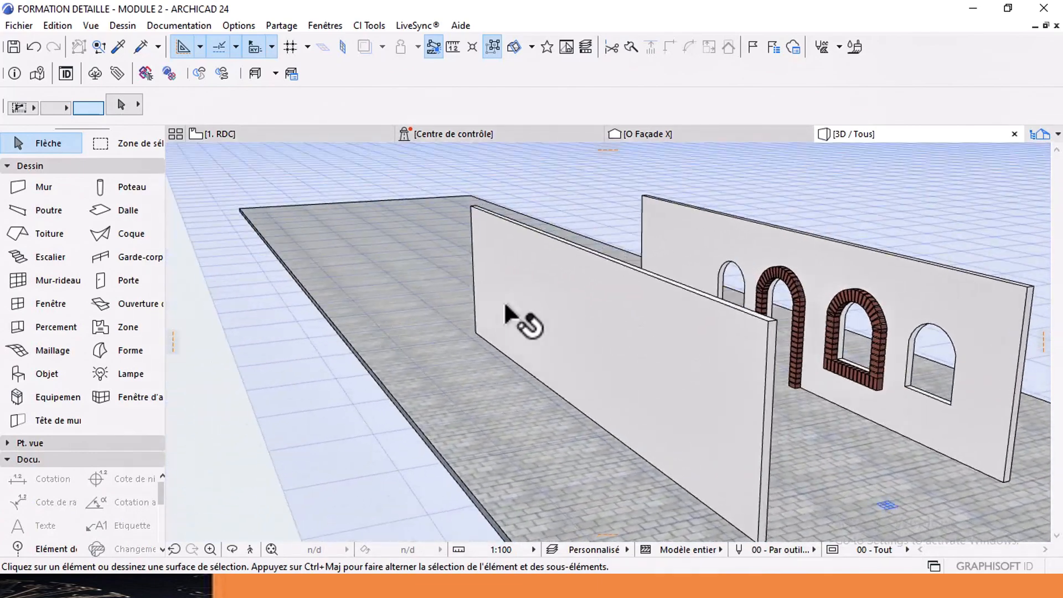
{"action": "middle_click_drag", "start_coordinate": [643, 349], "coordinate": [612, 360], "text": "shift"}
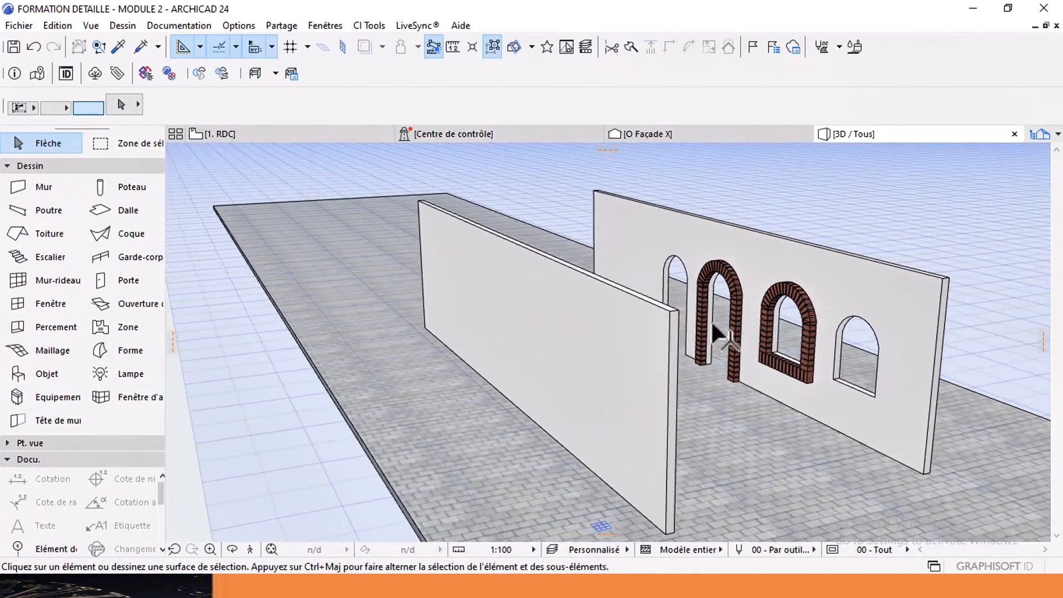
{"action": "scroll", "coordinate": [664, 349], "scroll_direction": "down", "scroll_amount": 4}
Step: In the RDC plan, place a 120 x 240 Ouverture cintrée 24 door opening in the left part of the copied wall
{"action": "left_click", "coordinate": [253, 135]}
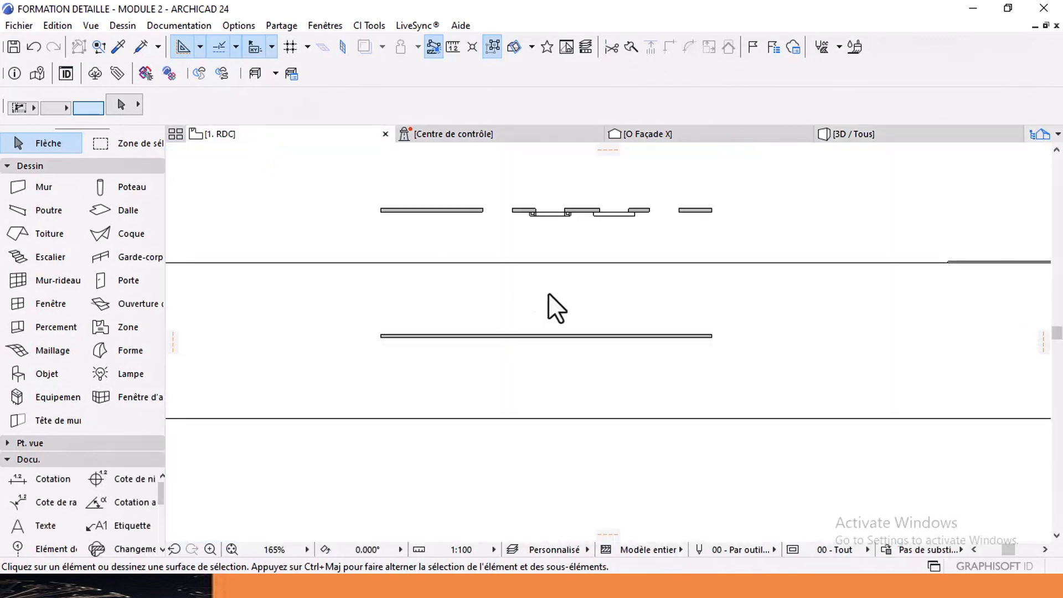
{"action": "middle_click_drag", "start_coordinate": [505, 304], "coordinate": [522, 306]}
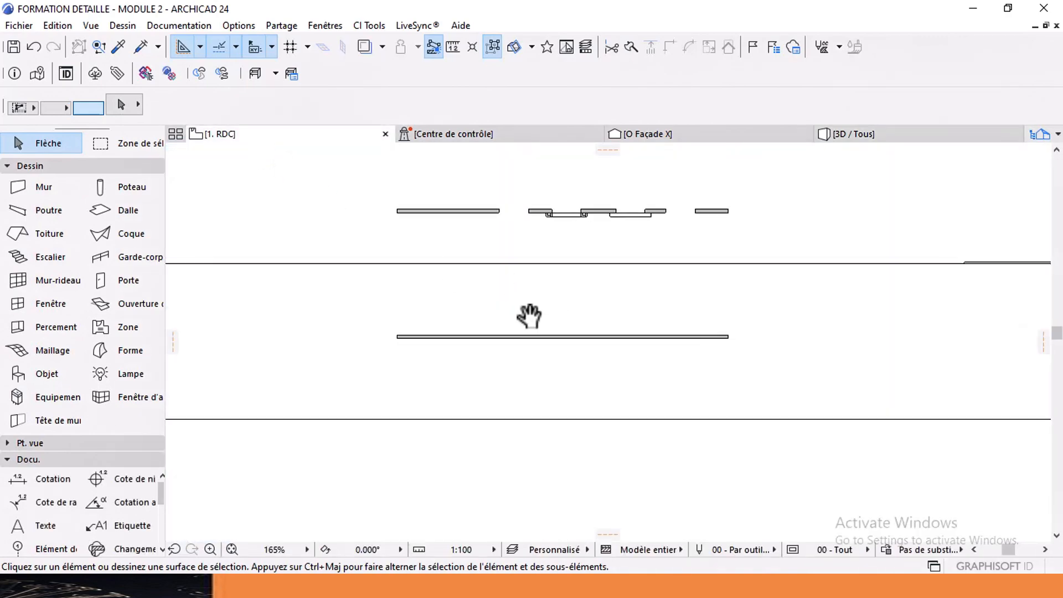
{"action": "left_click", "coordinate": [131, 276]}
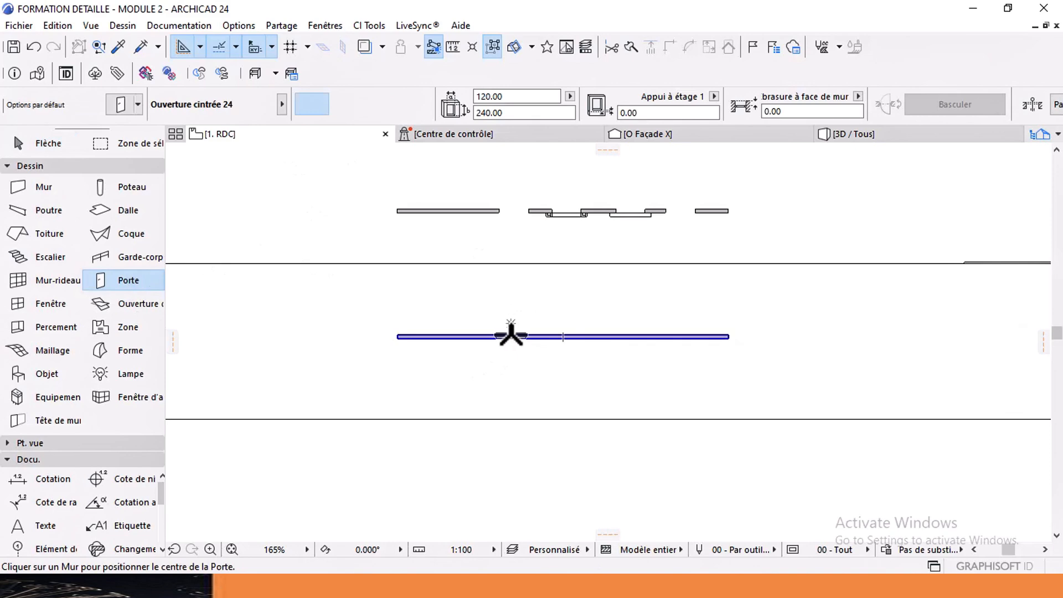
{"action": "left_click", "coordinate": [510, 335]}
{"action": "left_click", "coordinate": [529, 347]}
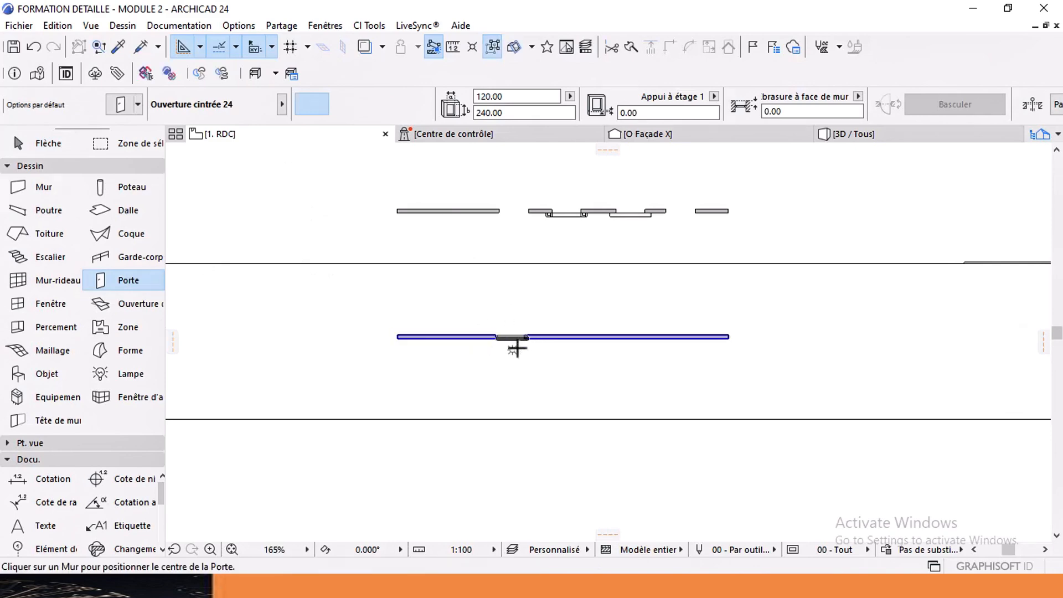
{"action": "scroll", "coordinate": [516, 348], "scroll_direction": "up", "scroll_amount": 3}
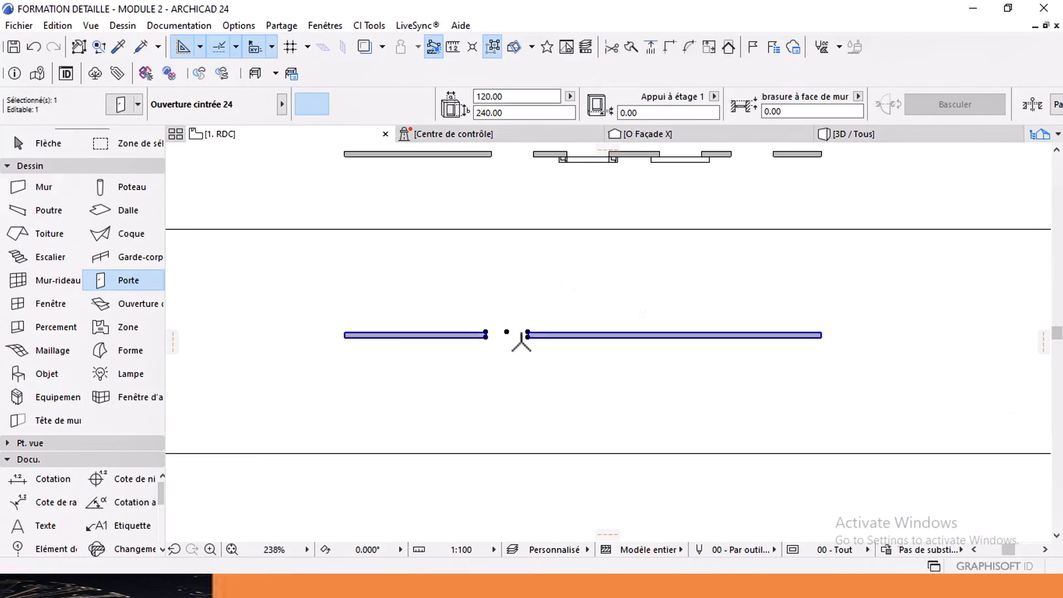
Step: Review the library type, size and anchoring settings of the placed arched door opening
{"action": "key", "text": "ctrl+t"}
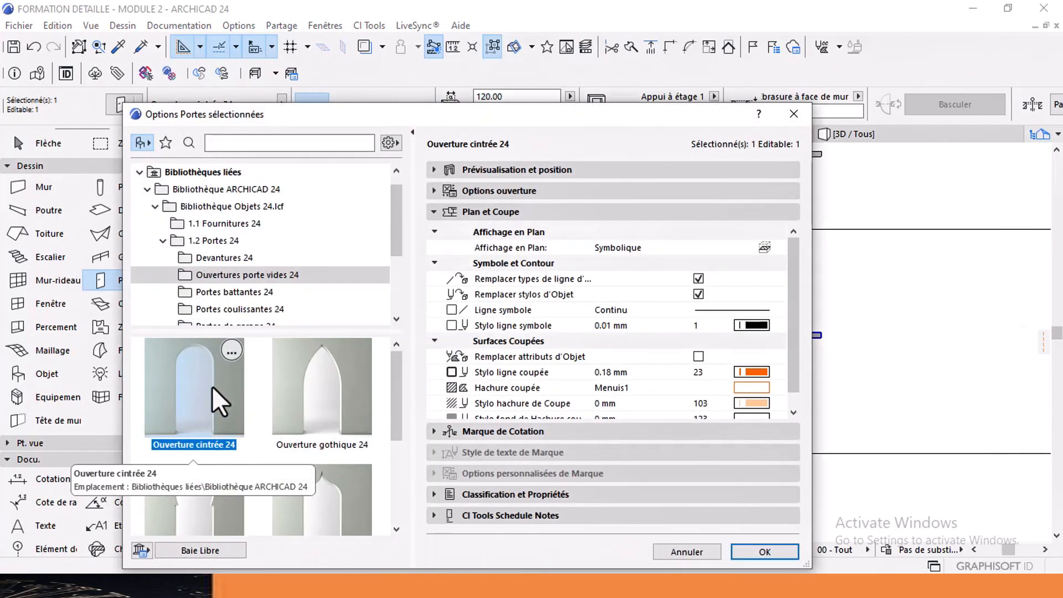
{"action": "left_click", "coordinate": [477, 173]}
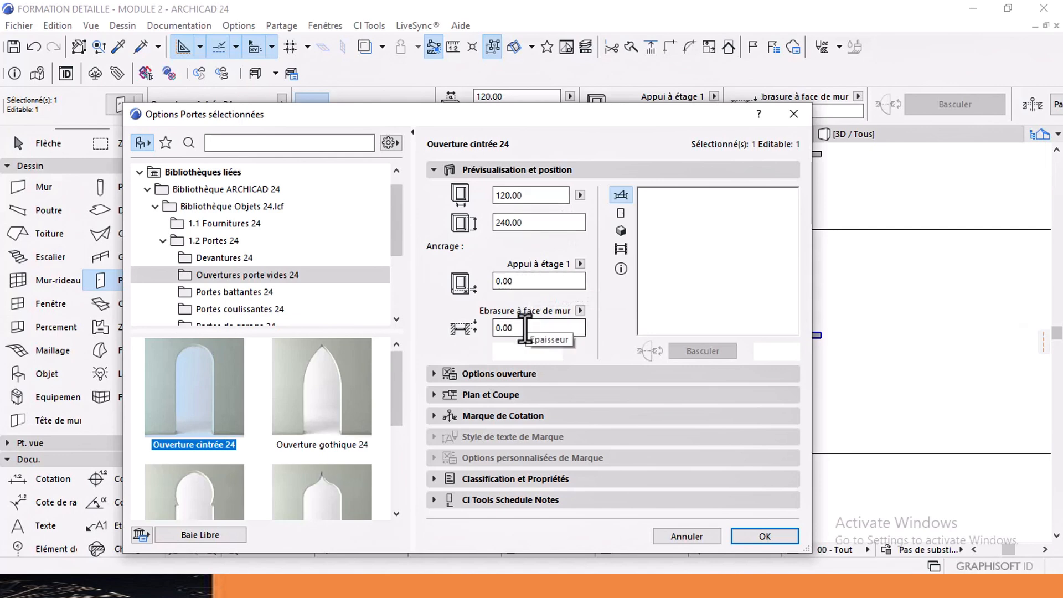
{"action": "left_click", "coordinate": [763, 536]}
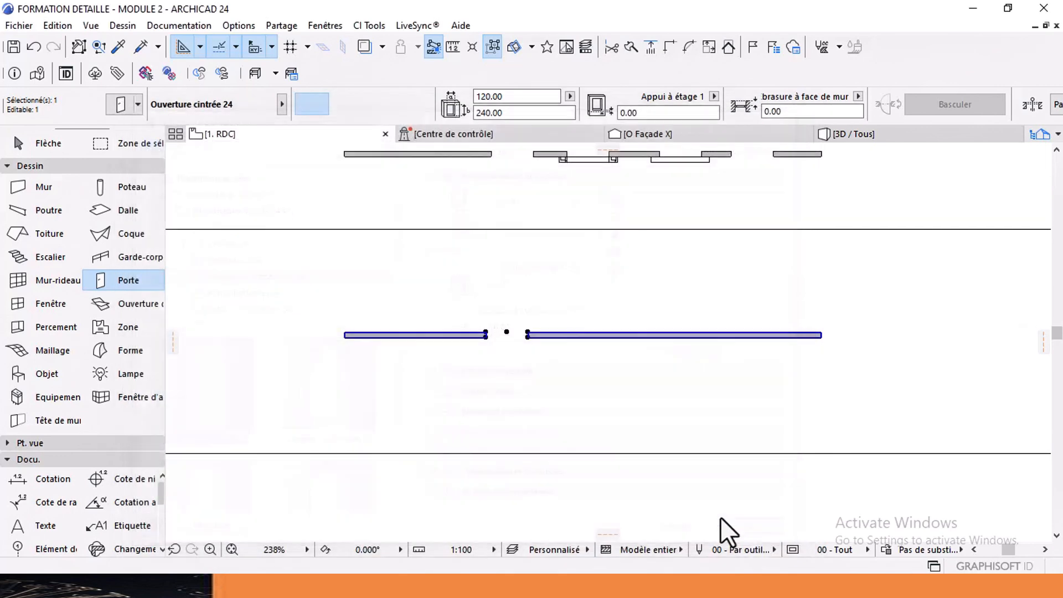
Step: Duplicate the arched door opening farther right along the same wall, using its top centre point as reference
{"action": "middle_click_drag", "start_coordinate": [546, 348], "coordinate": [535, 360]}
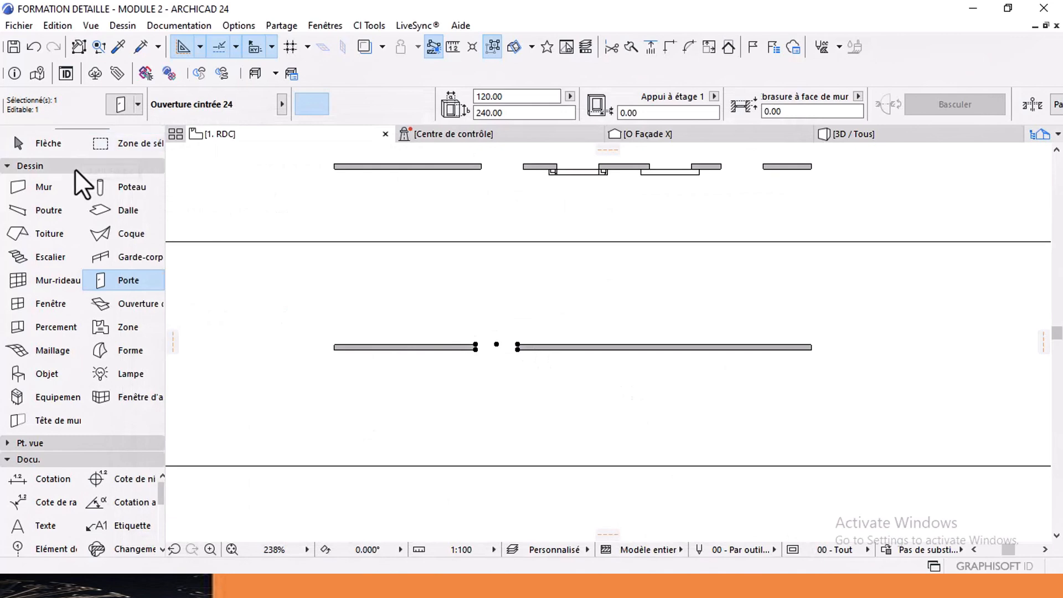
{"action": "left_click", "coordinate": [69, 146]}
{"action": "key", "text": "ctrl+shift+d"}
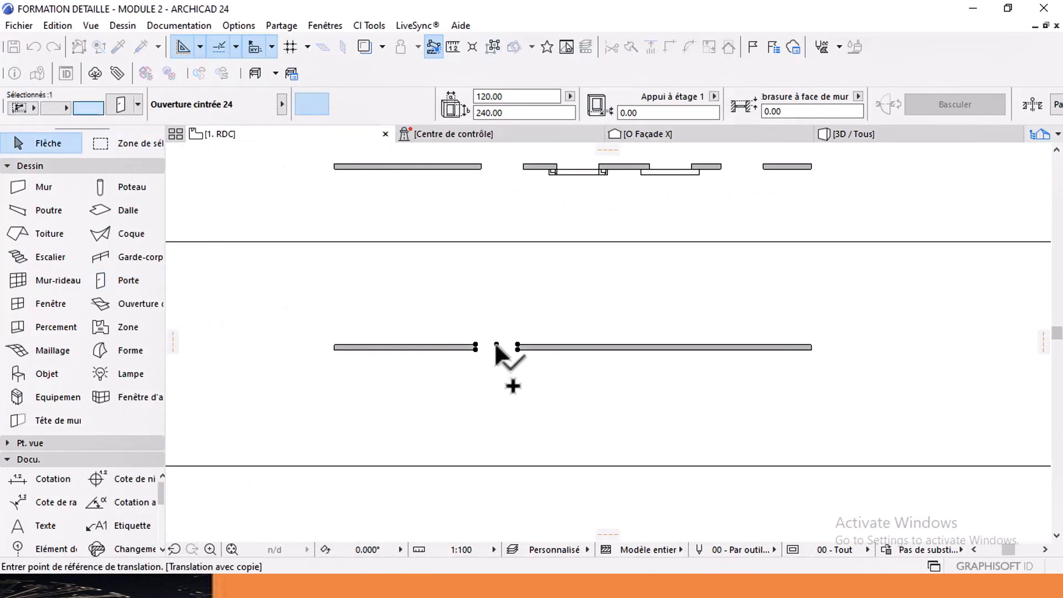
{"action": "left_click", "coordinate": [496, 344]}
{"action": "left_click", "coordinate": [635, 354]}
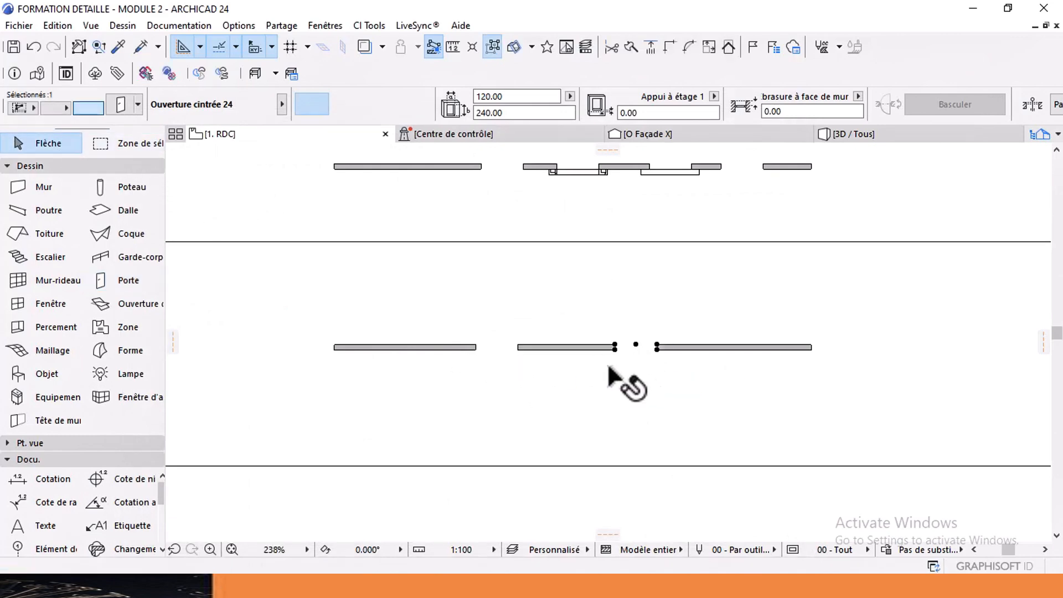
Step: In the 3D view, reduce the second arched opening to a height of 150 by raising its base
{"action": "left_click", "coordinate": [814, 137]}
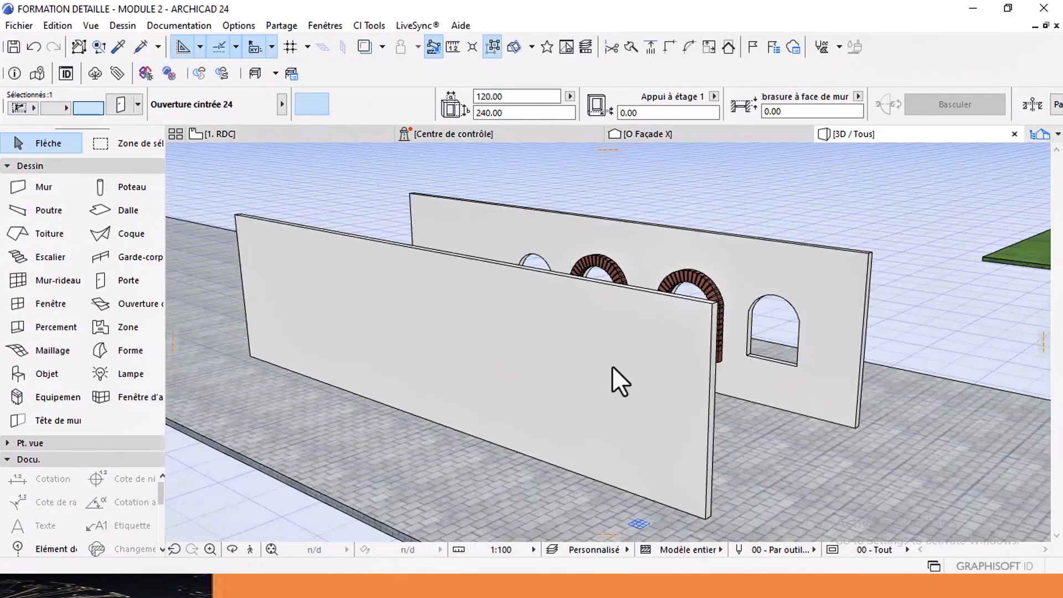
{"action": "scroll", "coordinate": [464, 351], "scroll_direction": "up", "scroll_amount": 2}
{"action": "middle_click_drag", "start_coordinate": [466, 351], "coordinate": [487, 360], "text": "shift"}
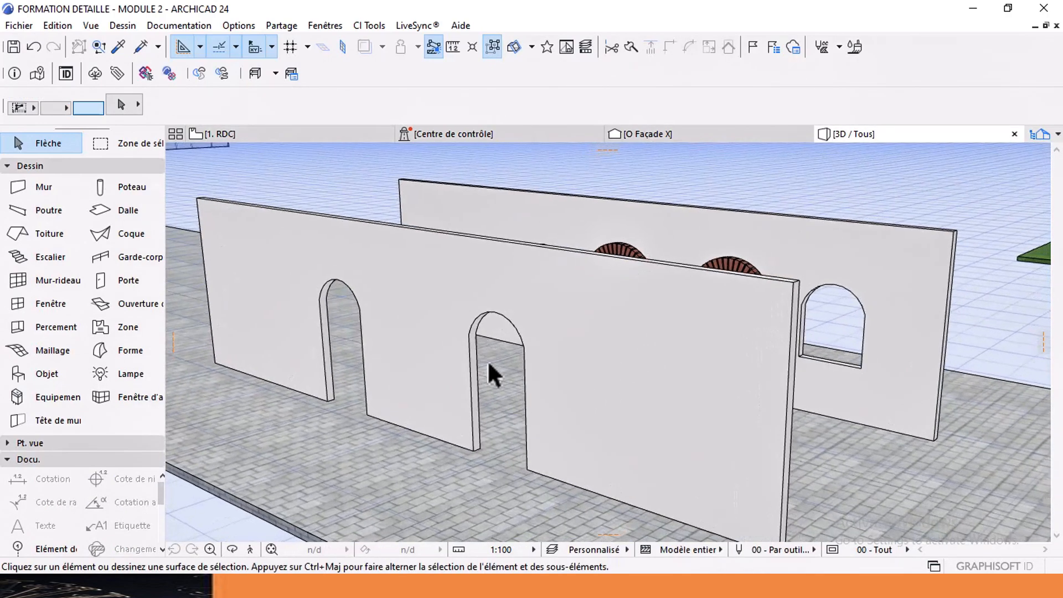
{"action": "scroll", "coordinate": [487, 360], "scroll_direction": "up", "scroll_amount": 2}
{"action": "left_click", "coordinate": [463, 454]}
{"action": "left_click", "coordinate": [464, 457]}
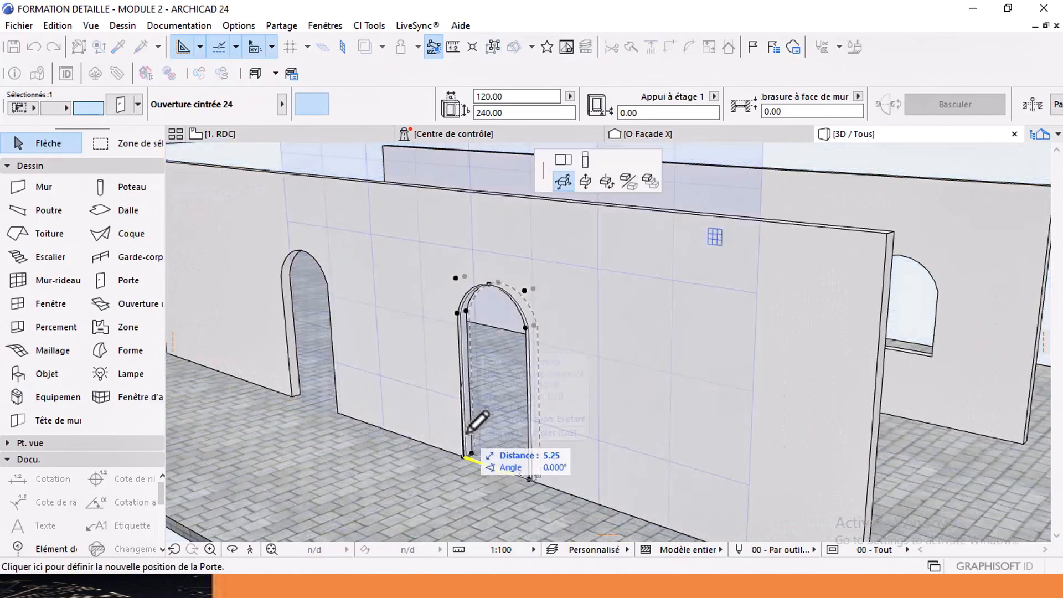
{"action": "left_click", "coordinate": [585, 161]}
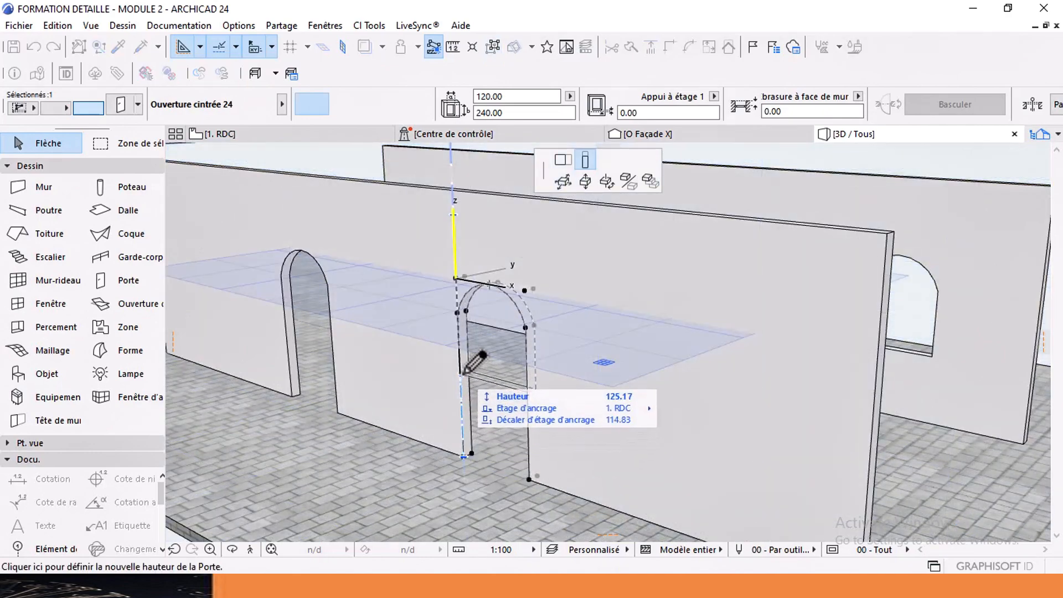
{"action": "type", "text": "1"}
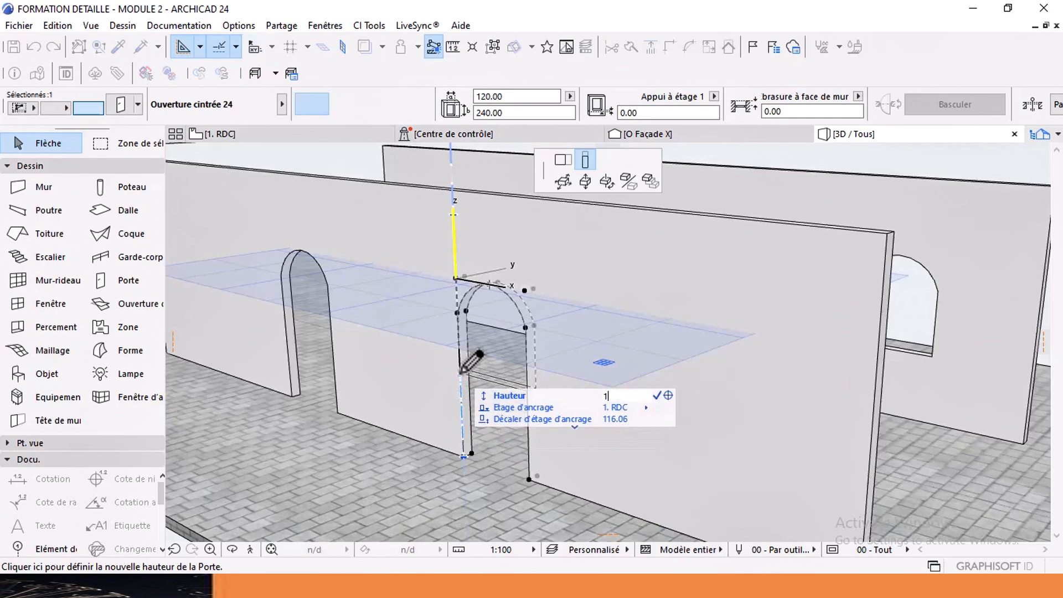
{"action": "type", "text": "50"}
{"action": "key", "text": "Return"}
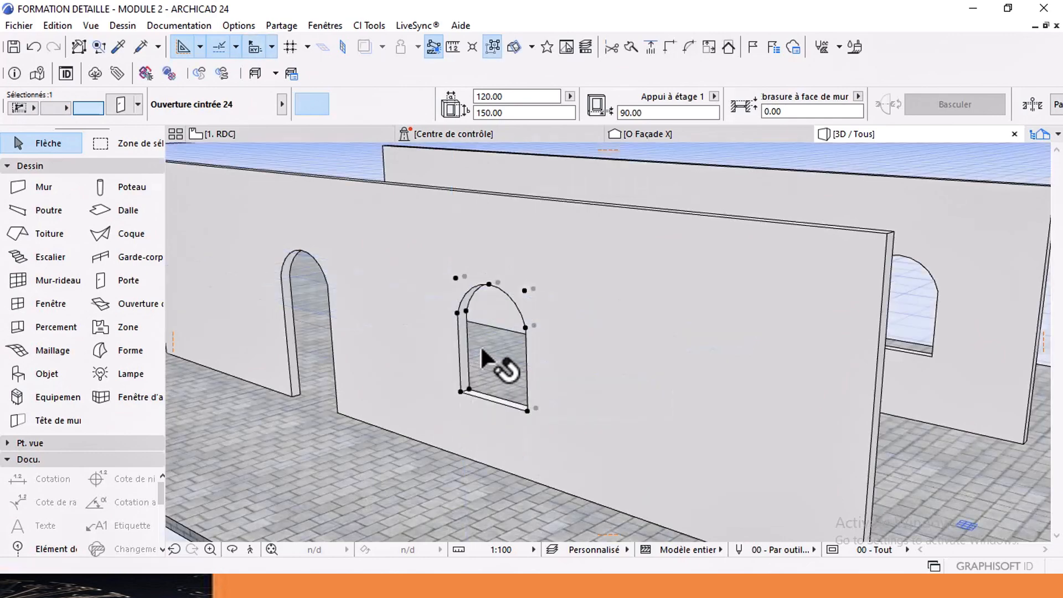
{"action": "key", "text": "Escape"}
{"action": "middle_click_drag", "start_coordinate": [507, 355], "coordinate": [237, 194], "text": "shift"}
Step: Return to the RDC plan and search the library for MUR in the Object tool's default settings
{"action": "left_click", "coordinate": [243, 136]}
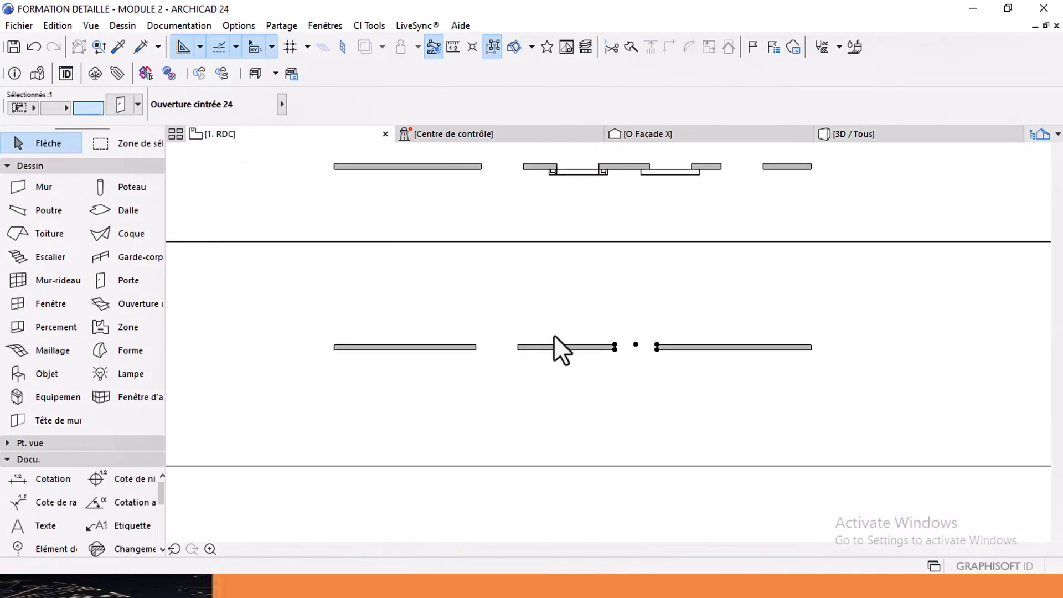
{"action": "scroll", "coordinate": [471, 335], "scroll_direction": "up", "scroll_amount": 3}
{"action": "scroll", "coordinate": [470, 333], "scroll_direction": "up", "scroll_amount": 3}
{"action": "middle_click_drag", "start_coordinate": [476, 346], "coordinate": [451, 321]}
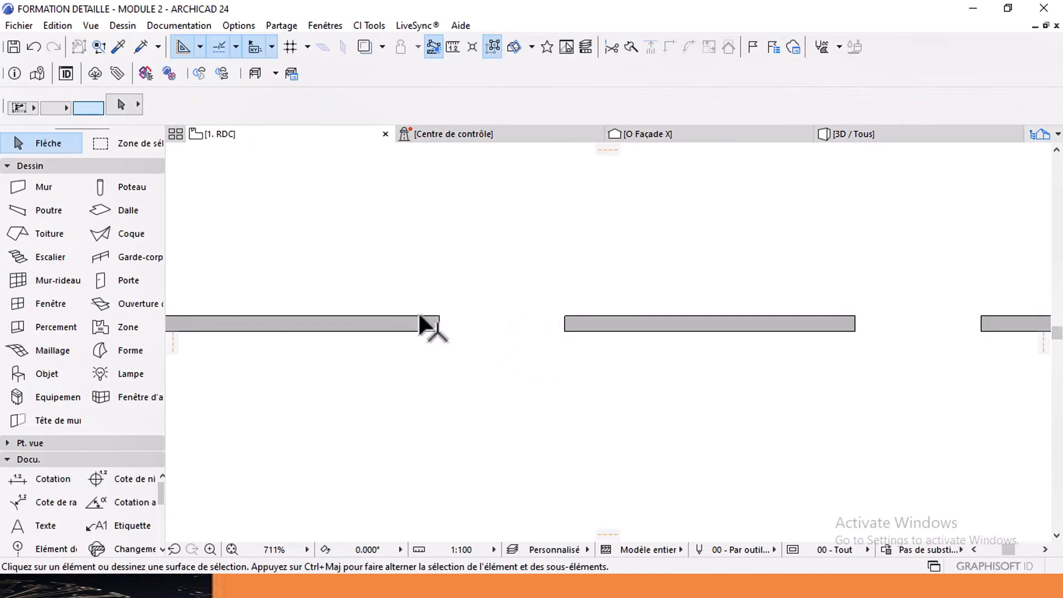
{"action": "double_click", "coordinate": [41, 373]}
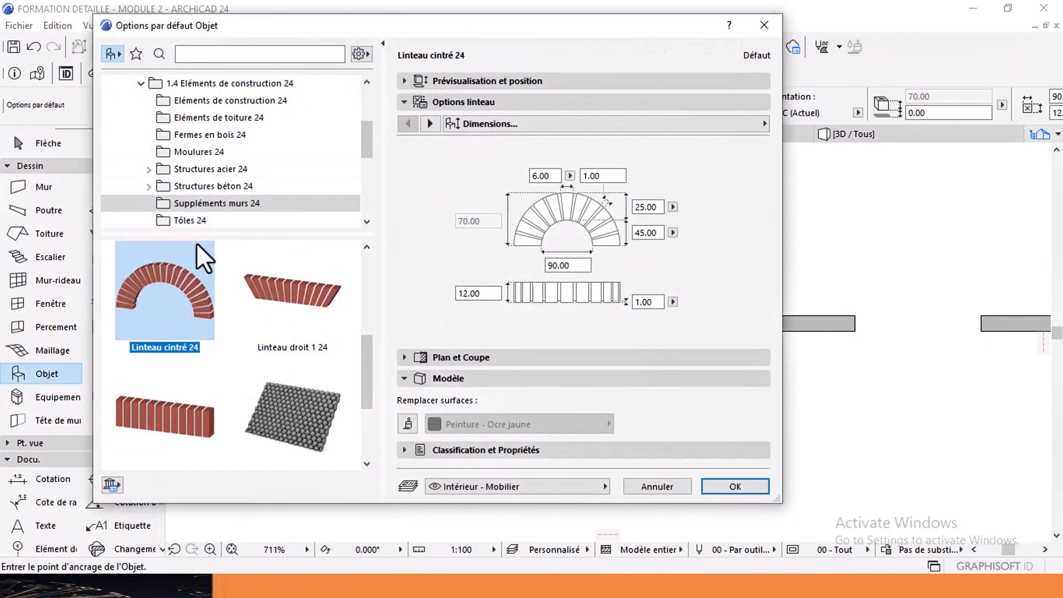
{"action": "left_click", "coordinate": [159, 54]}
{"action": "type", "text": "MUR"}
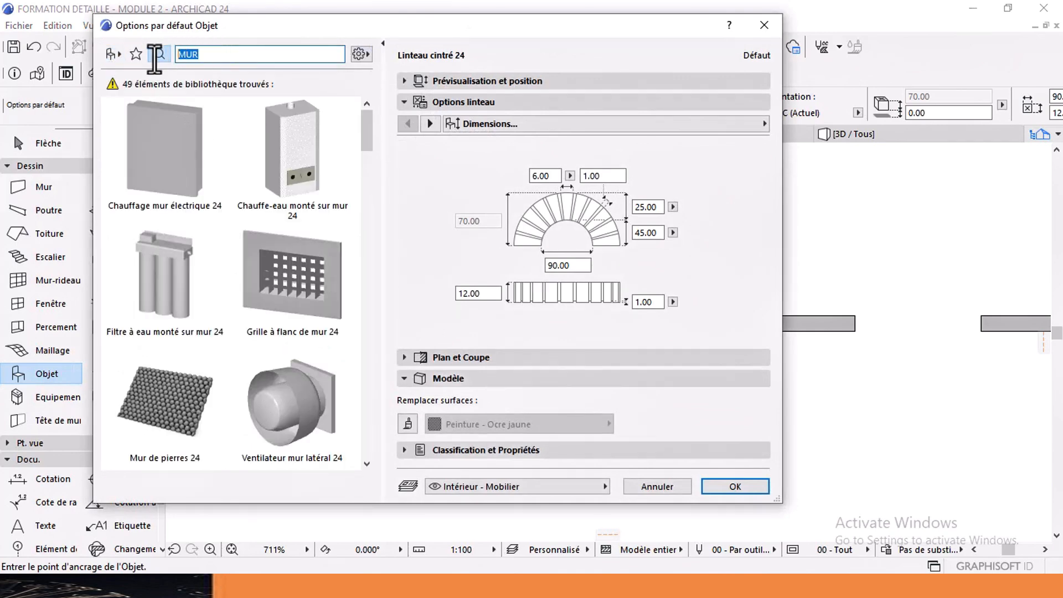
{"action": "type", "text": "MUR"}
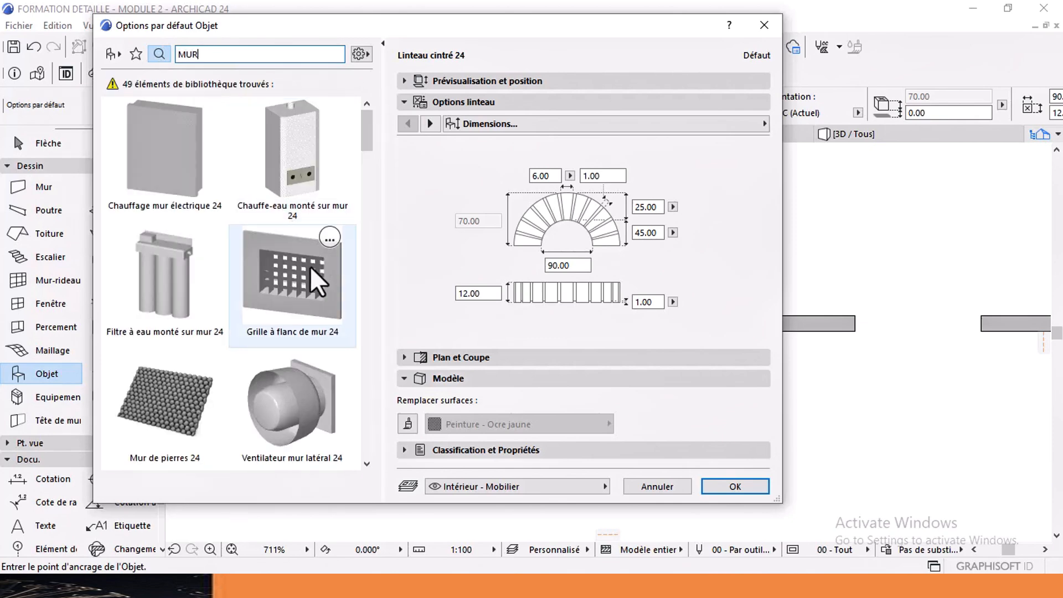
Step: Choose the Chaine d'angle 24 object from the search results
{"action": "scroll", "coordinate": [265, 272], "scroll_direction": "down", "scroll_amount": 15}
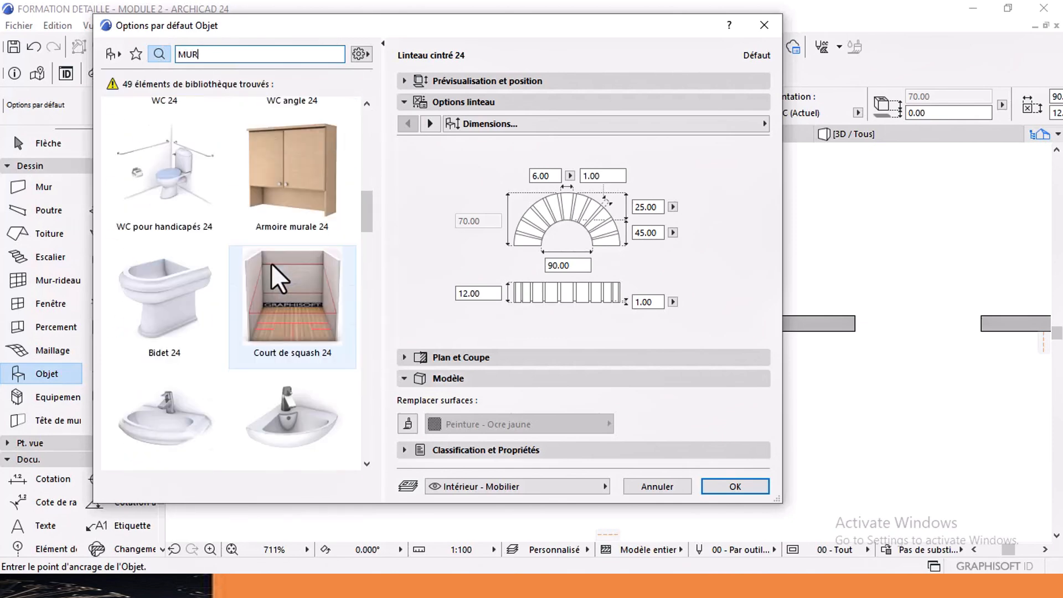
{"action": "scroll", "coordinate": [233, 271], "scroll_direction": "up", "scroll_amount": 3}
{"action": "left_click", "coordinate": [177, 282]}
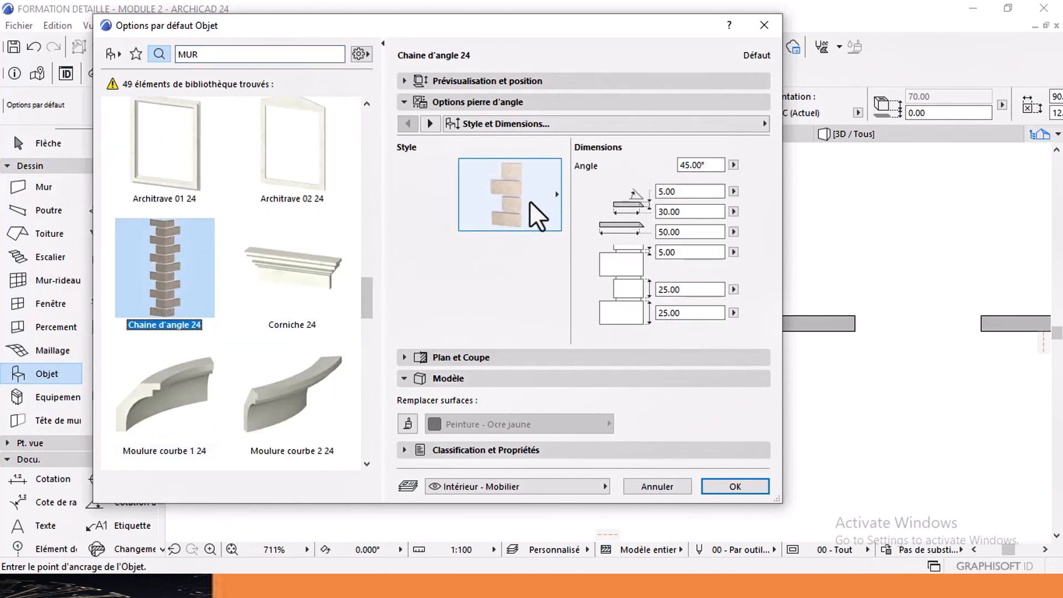
Step: Give the quoin the Double face 2 style and set its stone height to 10
{"action": "left_click", "coordinate": [530, 201]}
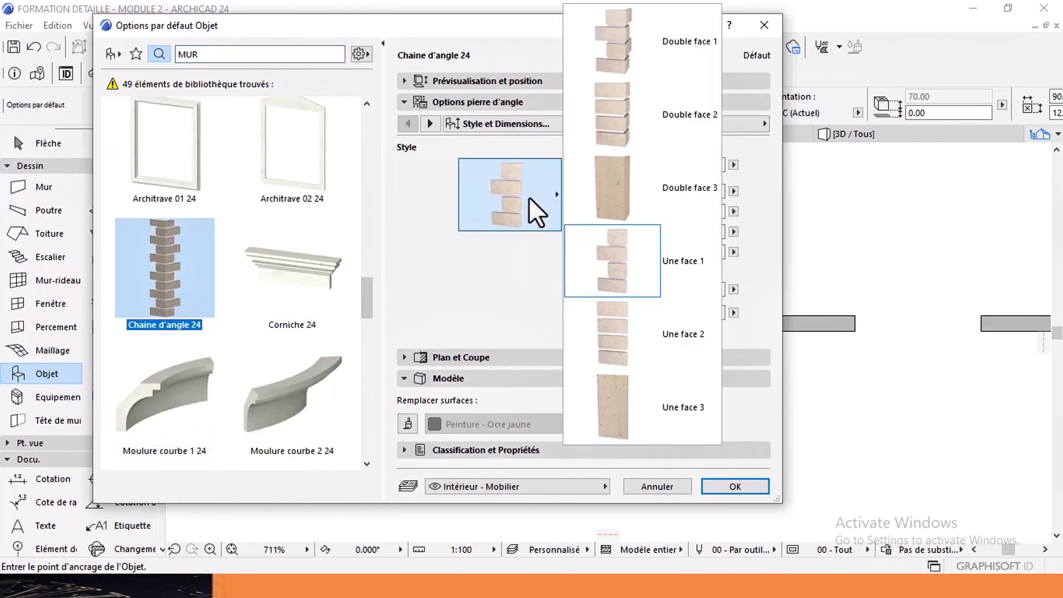
{"action": "left_click", "coordinate": [625, 122]}
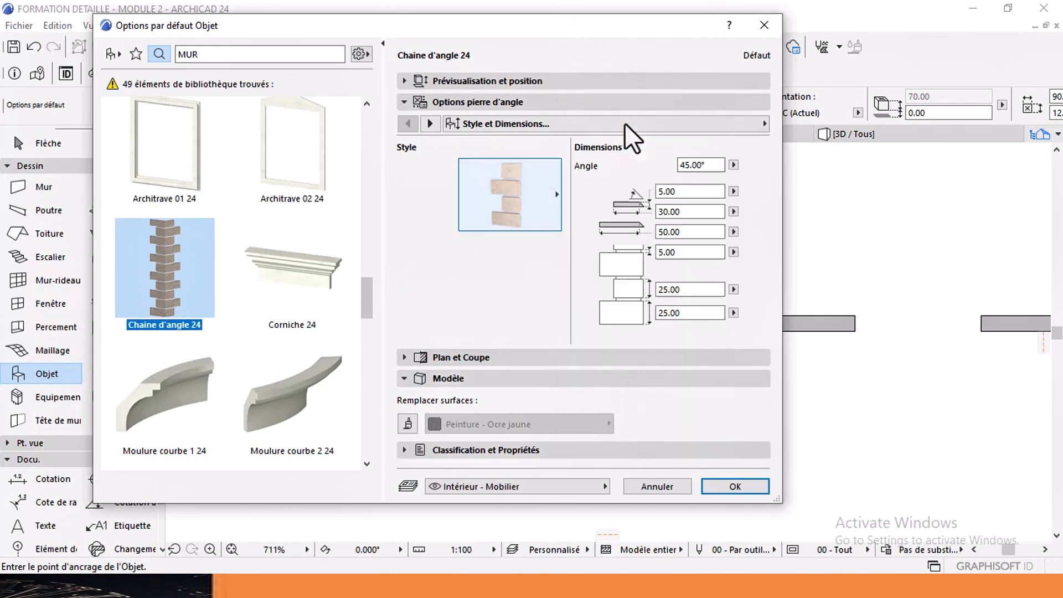
{"action": "left_click", "coordinate": [687, 311]}
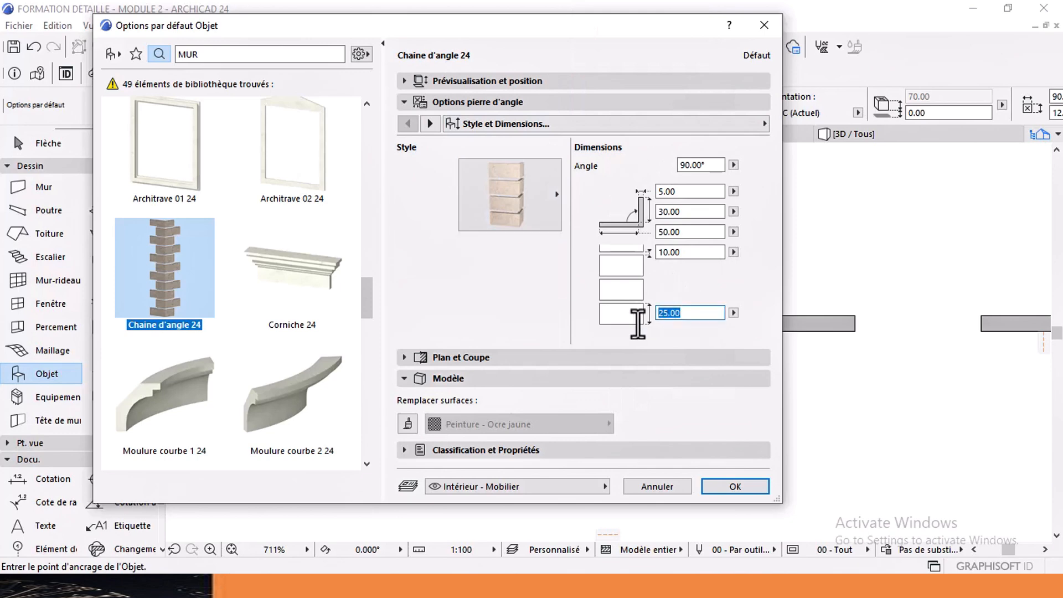
{"action": "type", "text": "10"}
{"action": "key", "text": "Return"}
Step: Set the gap between the quoin stones to 2 and the first corner stone's width to 30
{"action": "left_click", "coordinate": [687, 253]}
{"action": "left_click_drag", "start_coordinate": [668, 256], "coordinate": [658, 255]}
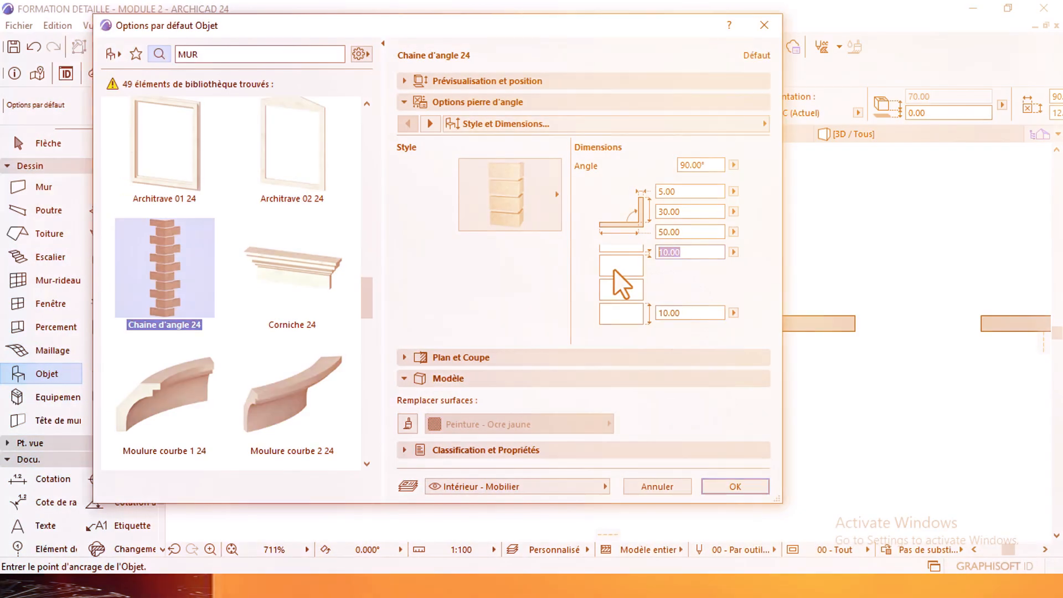
{"action": "type", "text": "2"}
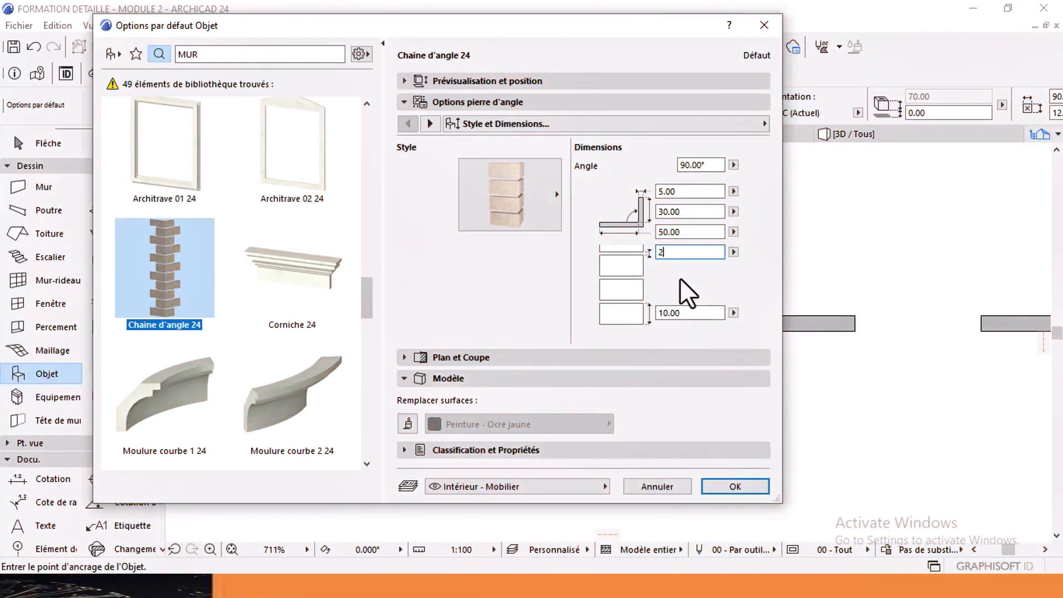
{"action": "key", "text": "Return"}
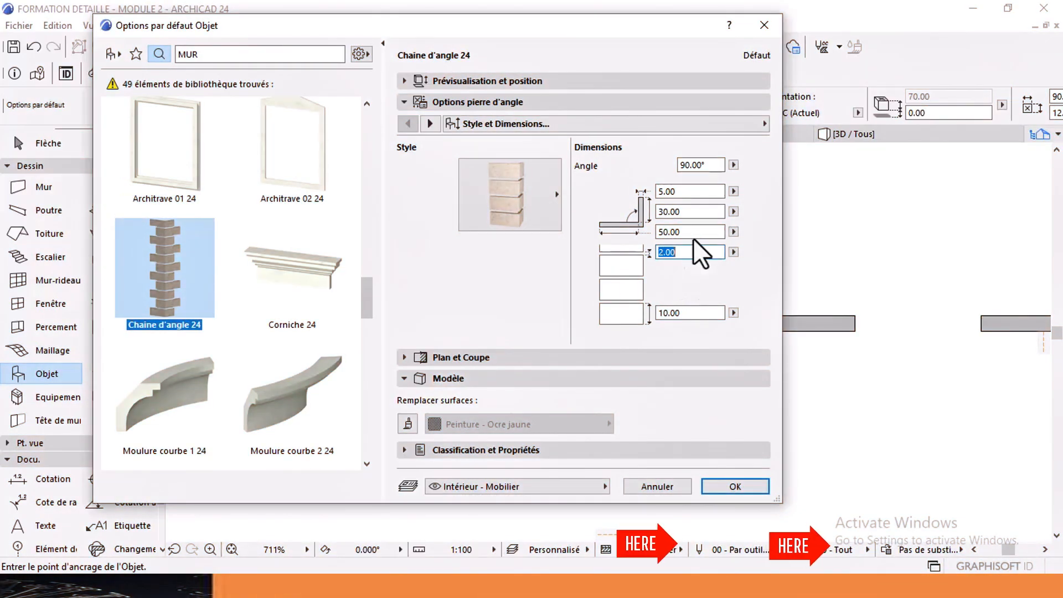
{"action": "left_click_drag", "start_coordinate": [688, 232], "coordinate": [638, 238]}
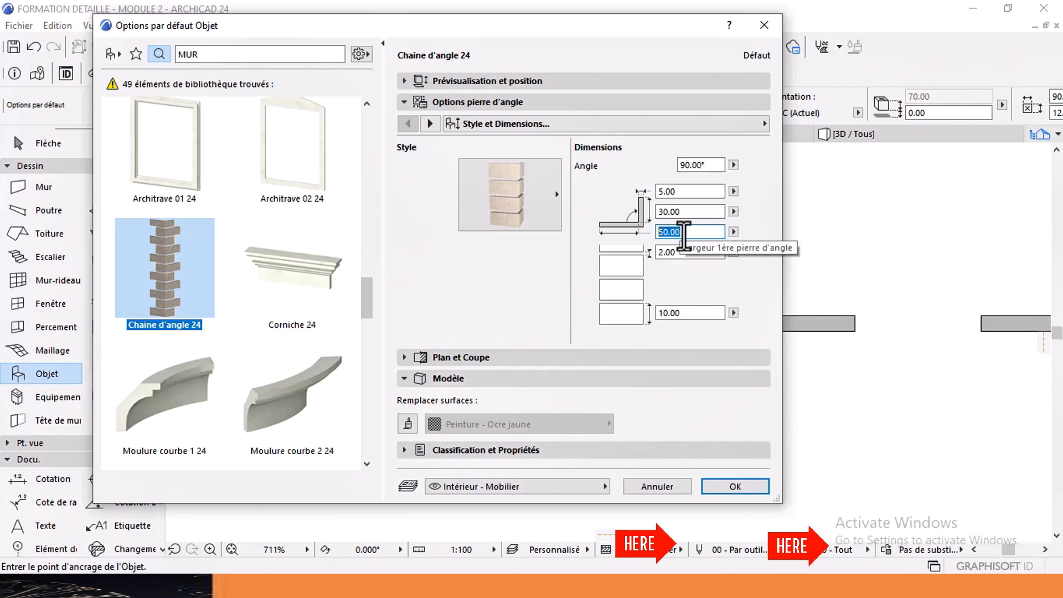
{"action": "type", "text": "0"}
{"action": "key", "text": "Return"}
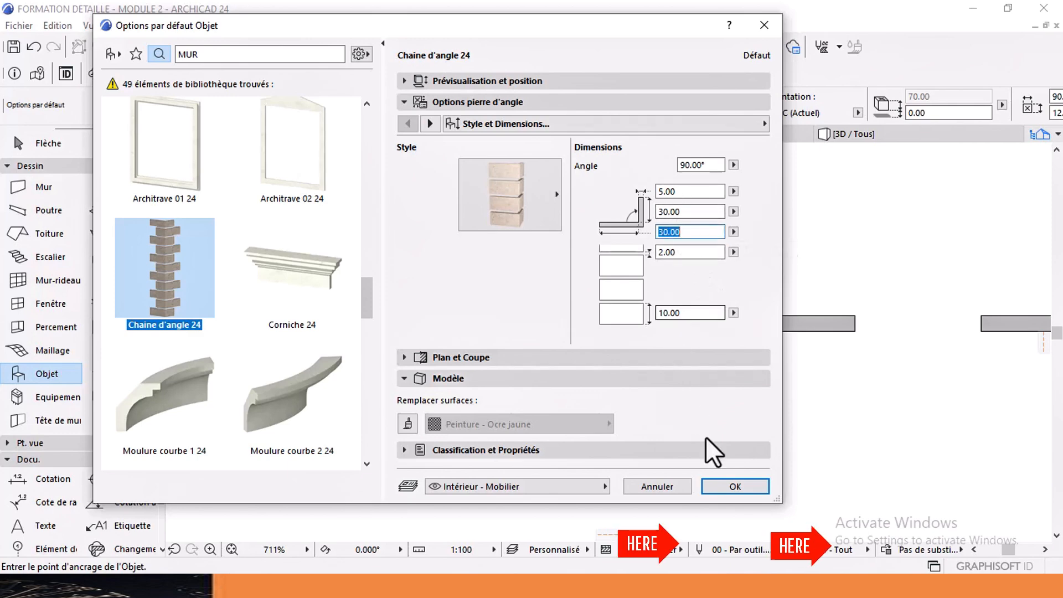
Step: Accept the quoin settings and place it in the plan by the wall end beside the opening
{"action": "left_click", "coordinate": [729, 486]}
{"action": "scroll", "coordinate": [573, 342], "scroll_direction": "up", "scroll_amount": 4}
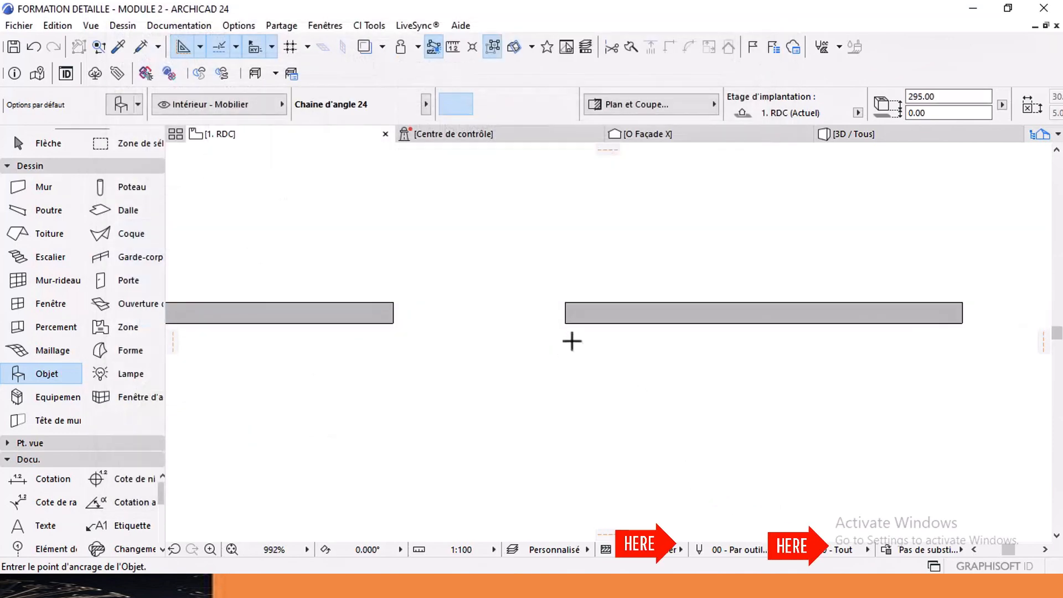
{"action": "left_click", "coordinate": [580, 356]}
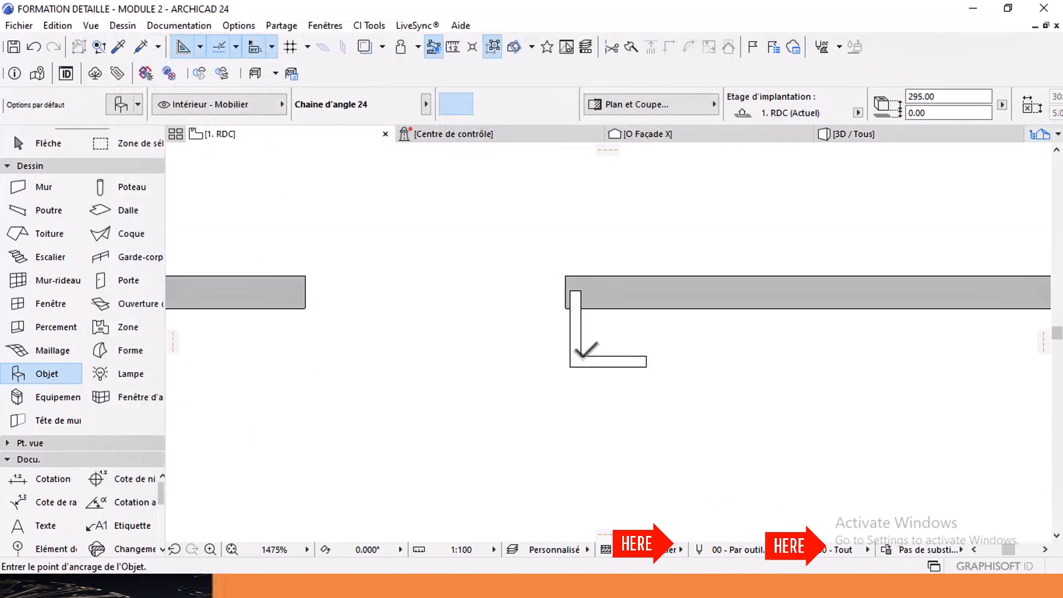
{"action": "scroll", "coordinate": [498, 340], "scroll_direction": "down", "scroll_amount": 1}
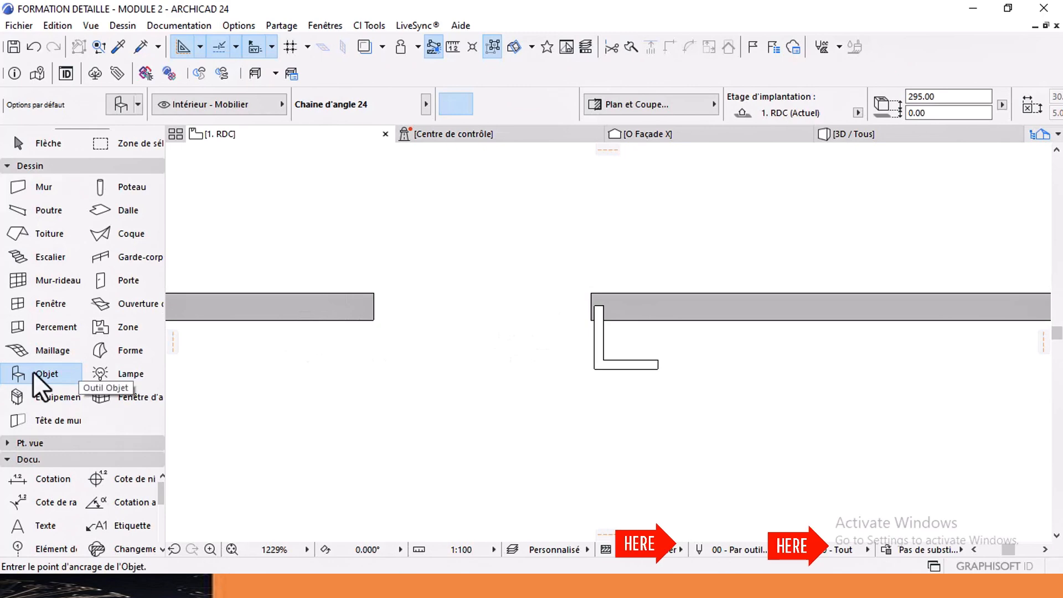
Step: Search the Object tool's library for LIN and choose Linteau cintré 24
{"action": "double_click", "coordinate": [77, 369]}
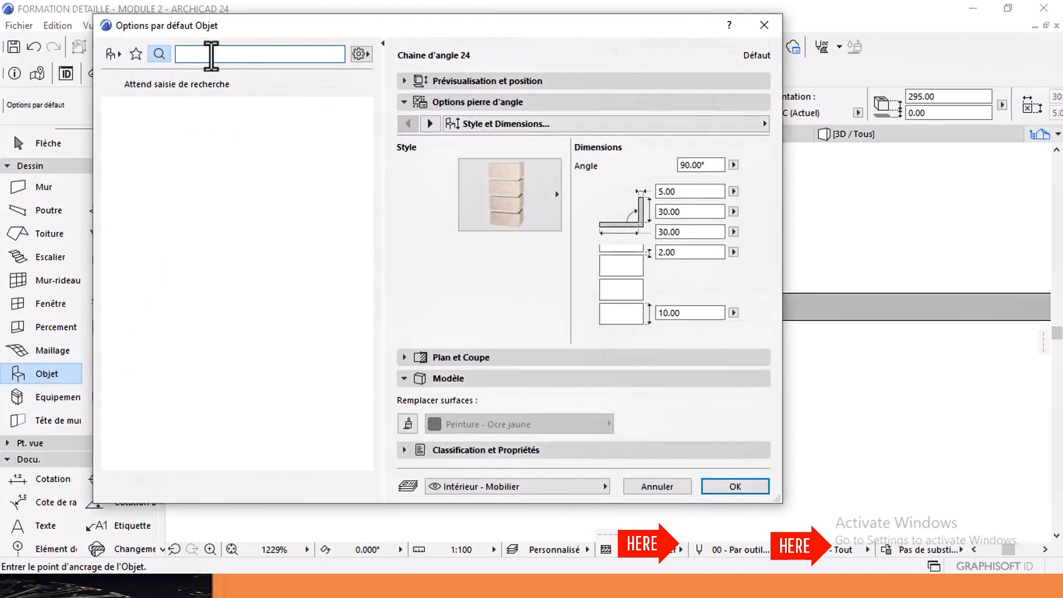
{"action": "type", "text": "LIN"}
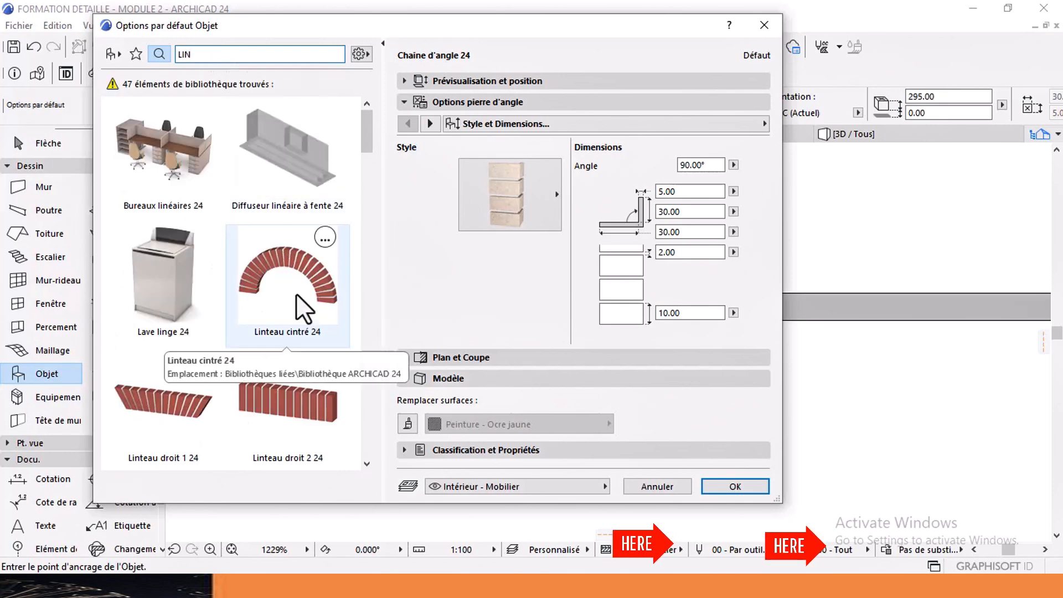
{"action": "left_click", "coordinate": [288, 291]}
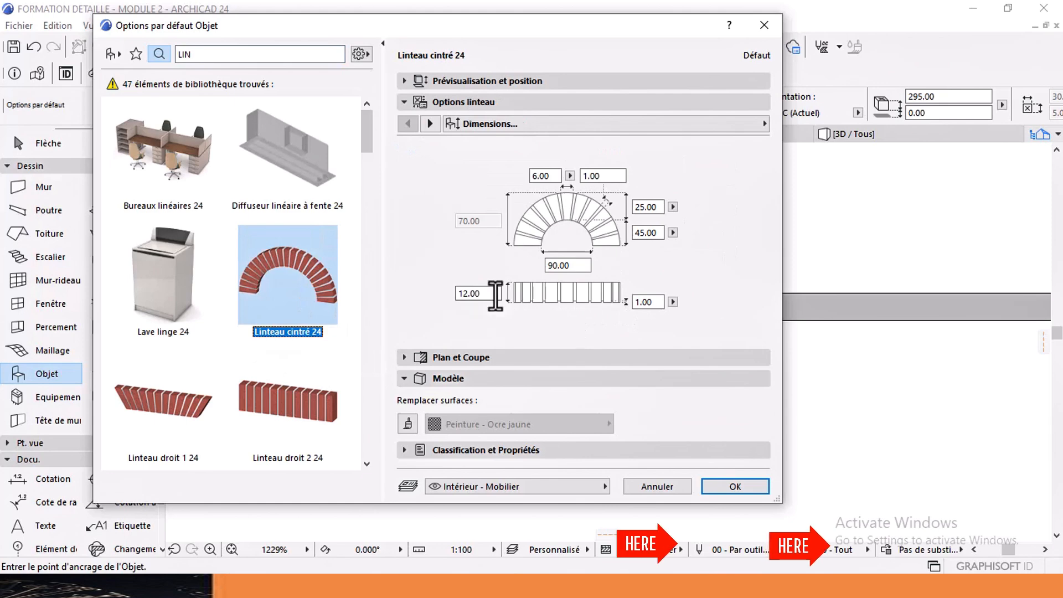
Step: Set the arched lintel's depth to 10 and its mortar recess to 2
{"action": "left_click", "coordinate": [476, 294]}
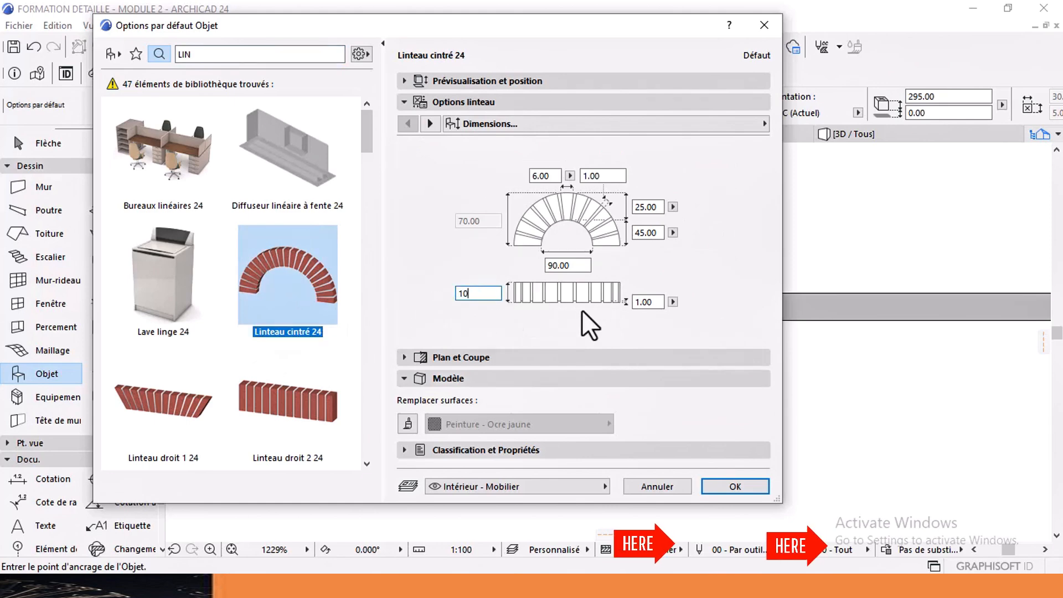
{"action": "key", "text": "Return"}
{"action": "left_click", "coordinate": [652, 301]}
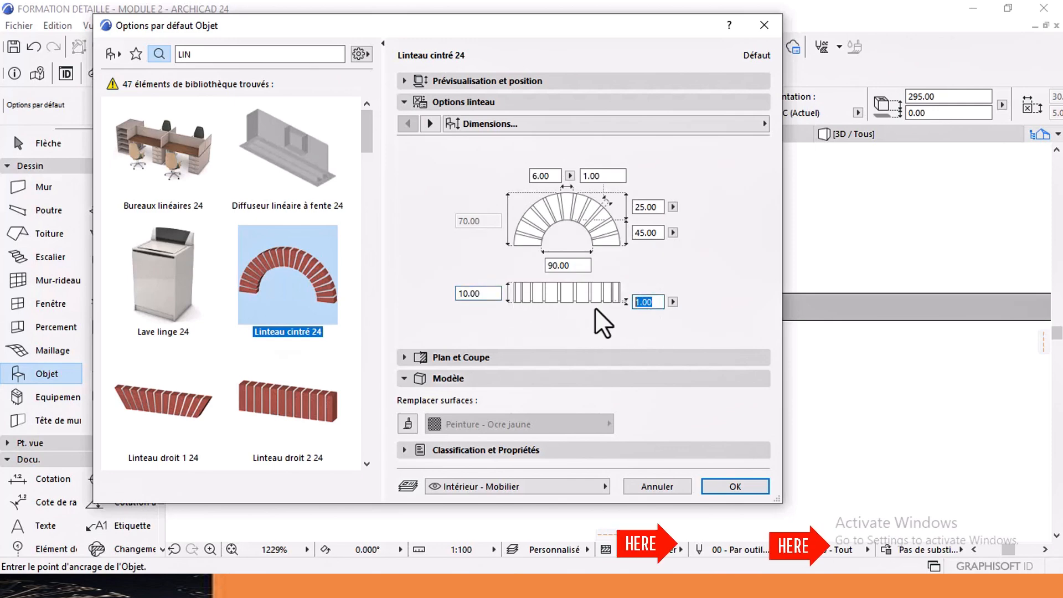
{"action": "type", "text": "2"}
{"action": "key", "text": "Return"}
Step: Set the arched lintel's inner span to 120
{"action": "key", "text": "Tab"}
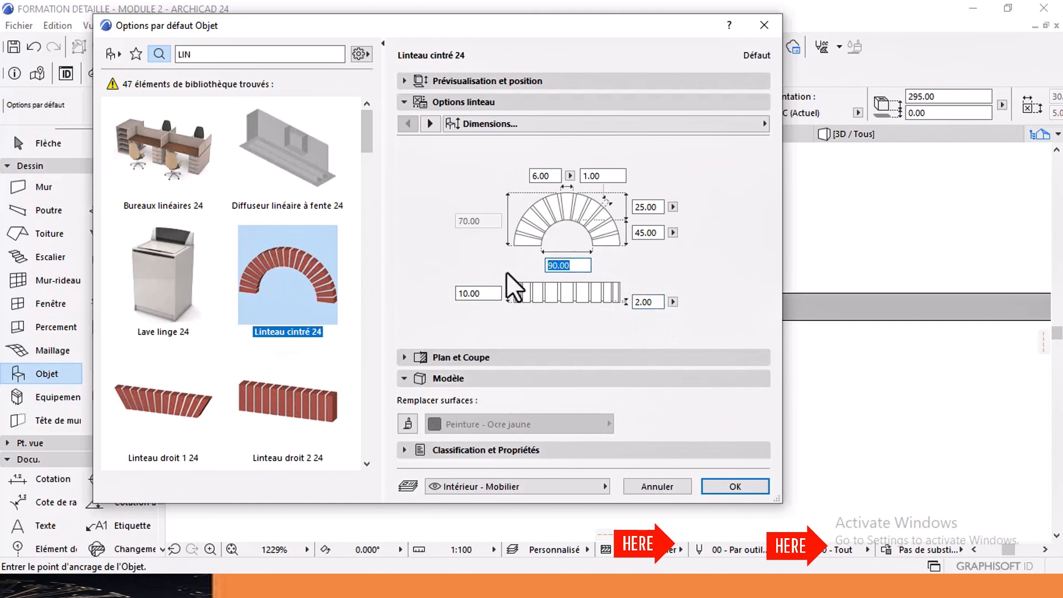
{"action": "type", "text": "12"}
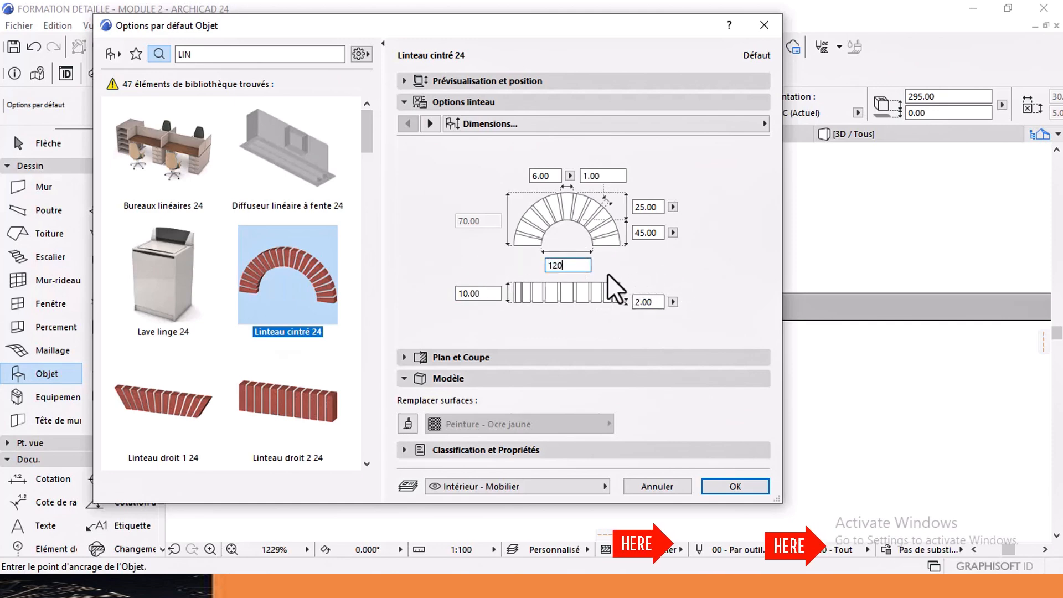
{"action": "type", "text": "0"}
{"action": "key", "text": "Return"}
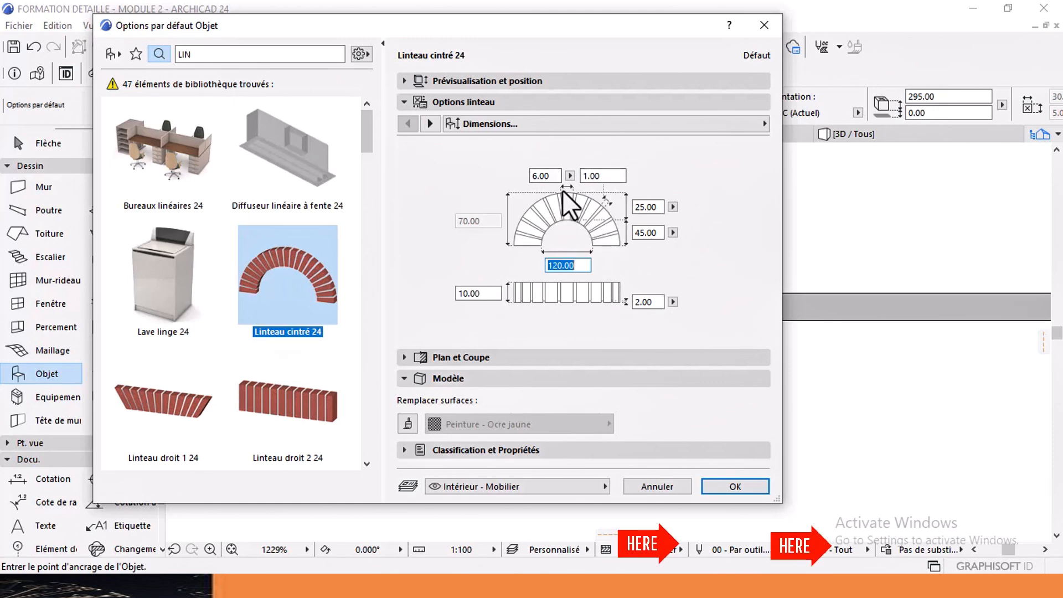
Step: Set the lintel's brick width to 10 and mortar thickness to 2, and accept the settings
{"action": "left_click", "coordinate": [552, 175]}
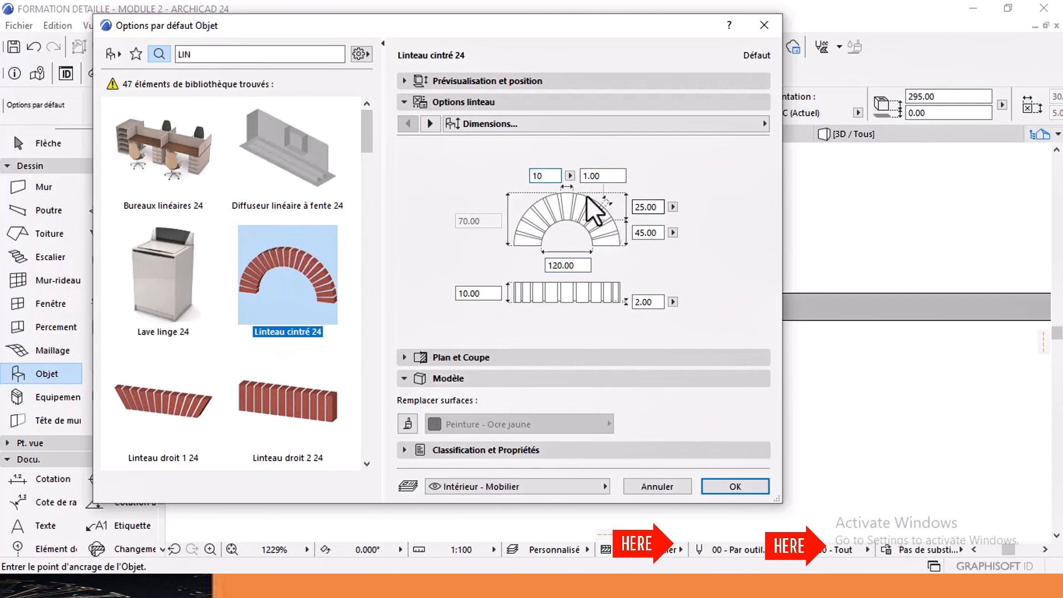
{"action": "key", "text": "Tab"}
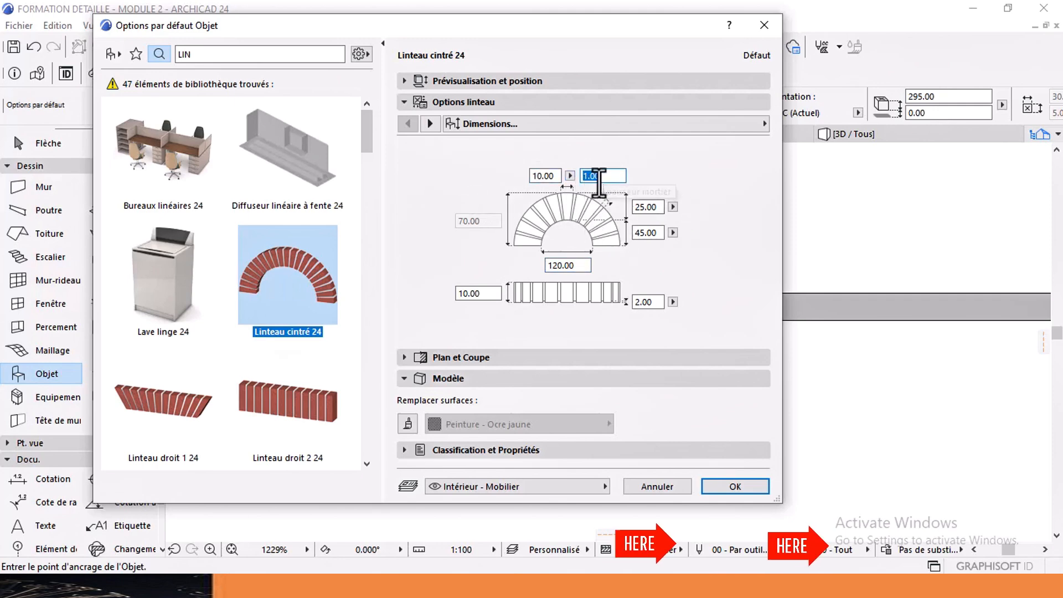
{"action": "type", "text": "2"}
{"action": "key", "text": "Return"}
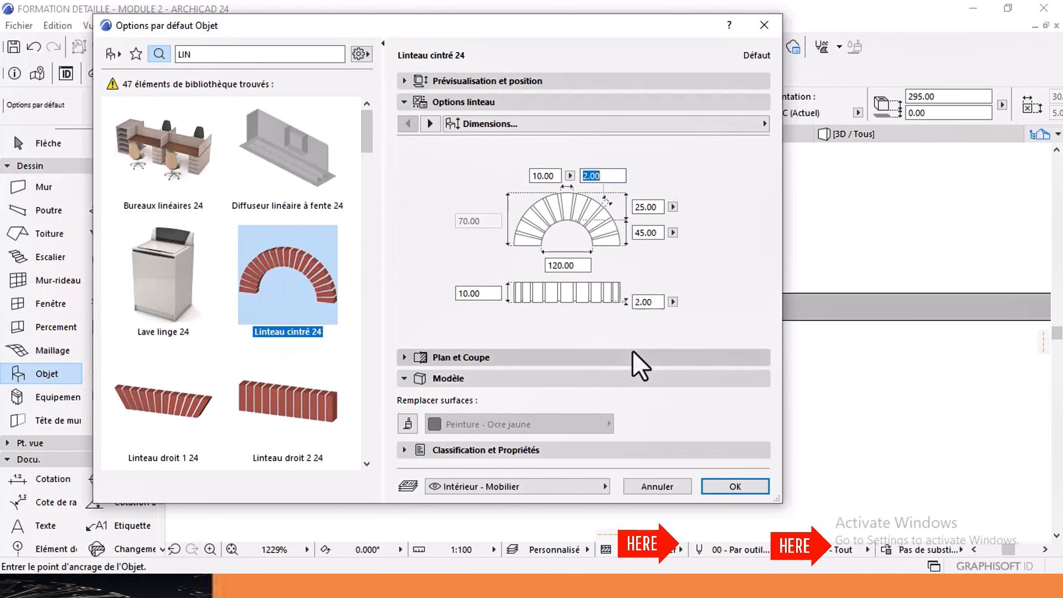
{"action": "left_click", "coordinate": [720, 487]}
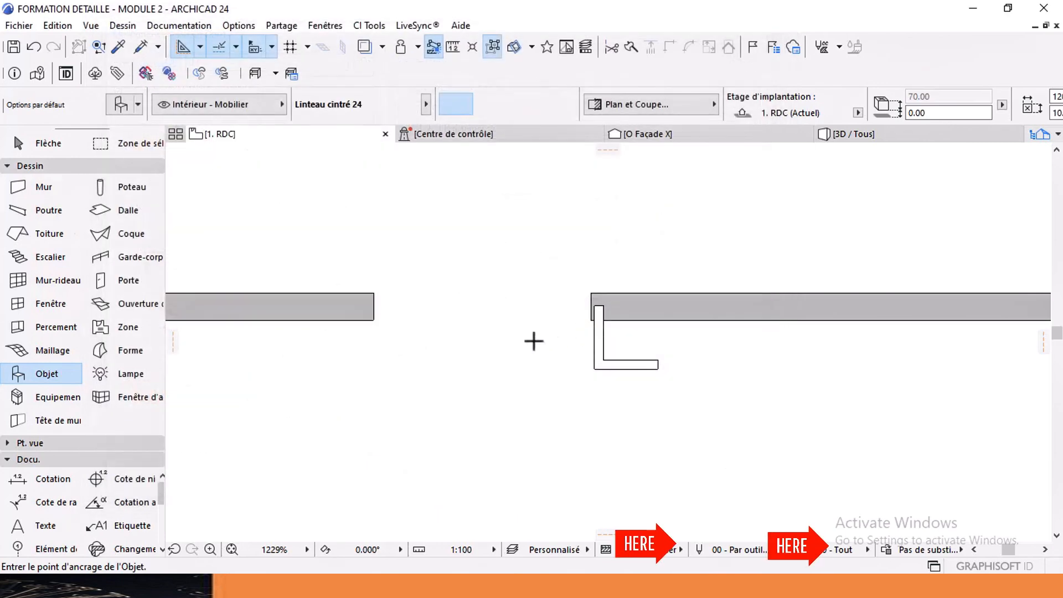
Step: Place the arched lintel in front of the opening and rotate it 90° so it runs parallel to the wall
{"action": "left_click", "coordinate": [429, 385]}
{"action": "scroll", "coordinate": [436, 361], "scroll_direction": "up", "scroll_amount": 2}
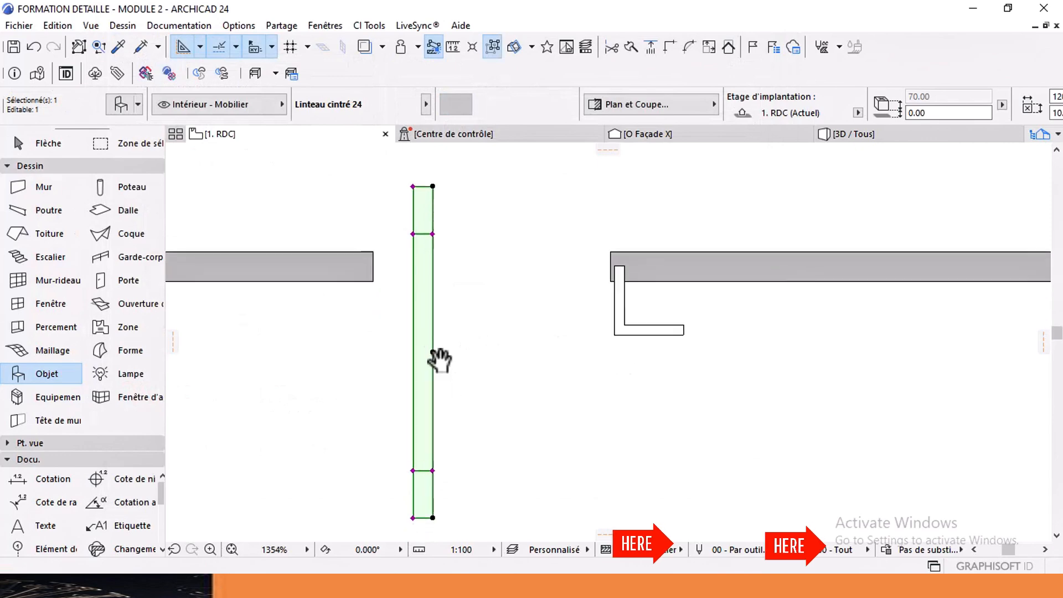
{"action": "key", "text": "ctrl+e"}
{"action": "left_click", "coordinate": [432, 352]}
{"action": "left_click", "coordinate": [457, 352]}
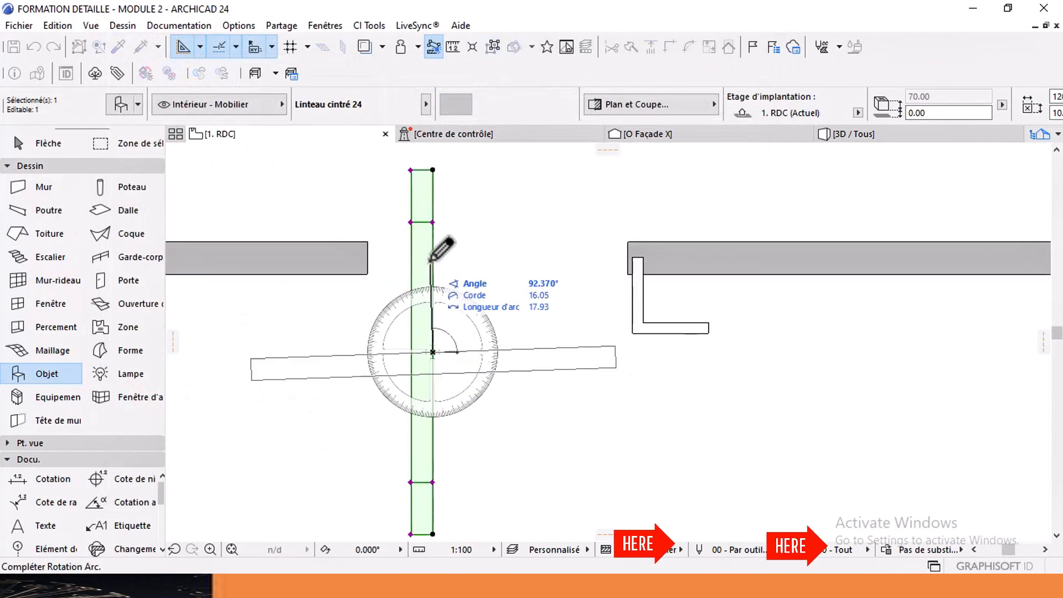
{"action": "left_click", "coordinate": [437, 257]}
Step: Move the lintel against the wall face, aligning its inner span with the edges of the opening
{"action": "left_click", "coordinate": [50, 143]}
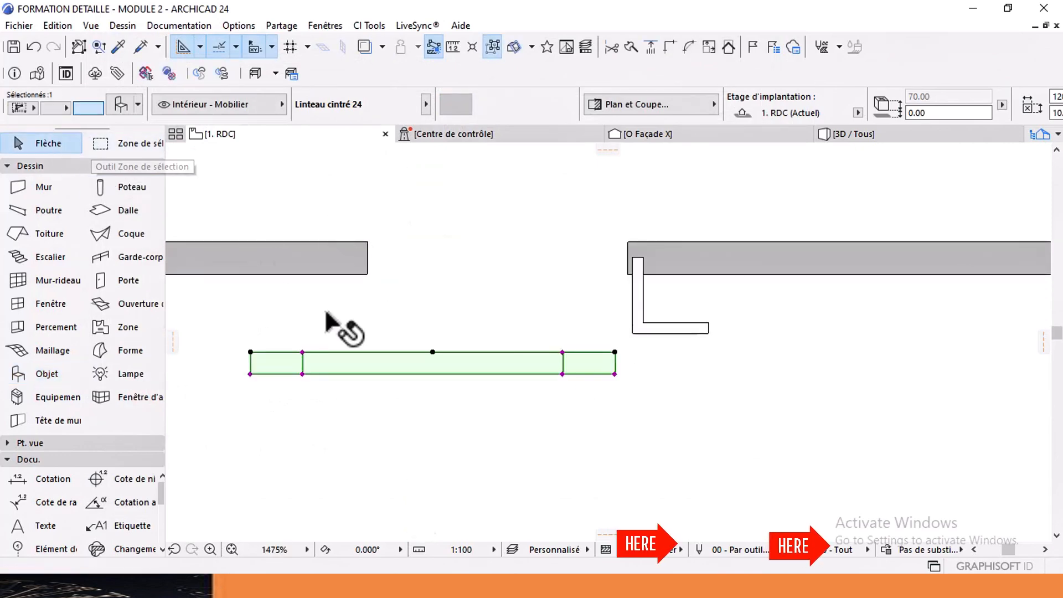
{"action": "left_click_drag", "start_coordinate": [302, 352], "coordinate": [366, 276]}
{"action": "middle_click_drag", "start_coordinate": [634, 324], "coordinate": [595, 324]}
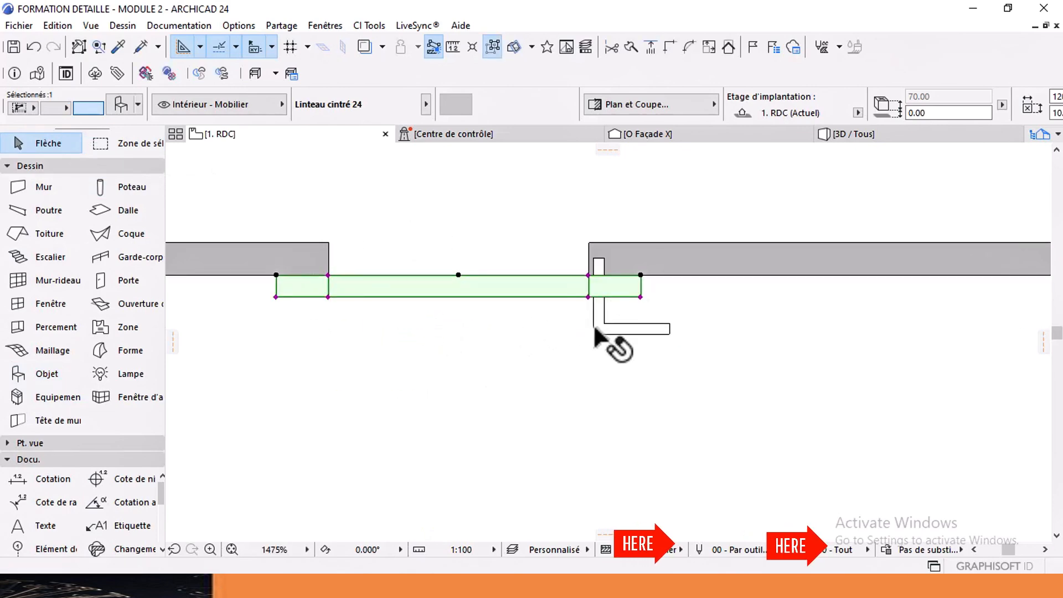
Step: Move the quoin so its inner corner meets the lintel's outer face at the opening's edge
{"action": "left_click", "coordinate": [594, 324]}
{"action": "scroll", "coordinate": [594, 326], "scroll_direction": "up", "scroll_amount": 3}
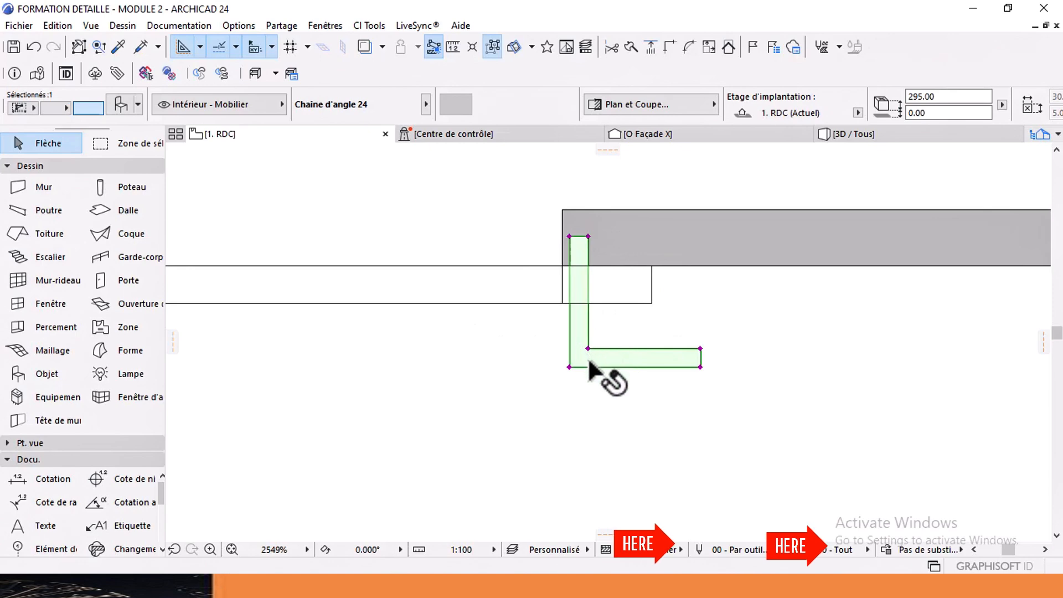
{"action": "key", "text": "ctrl+d"}
{"action": "left_click", "coordinate": [587, 349]}
{"action": "left_click", "coordinate": [561, 303]}
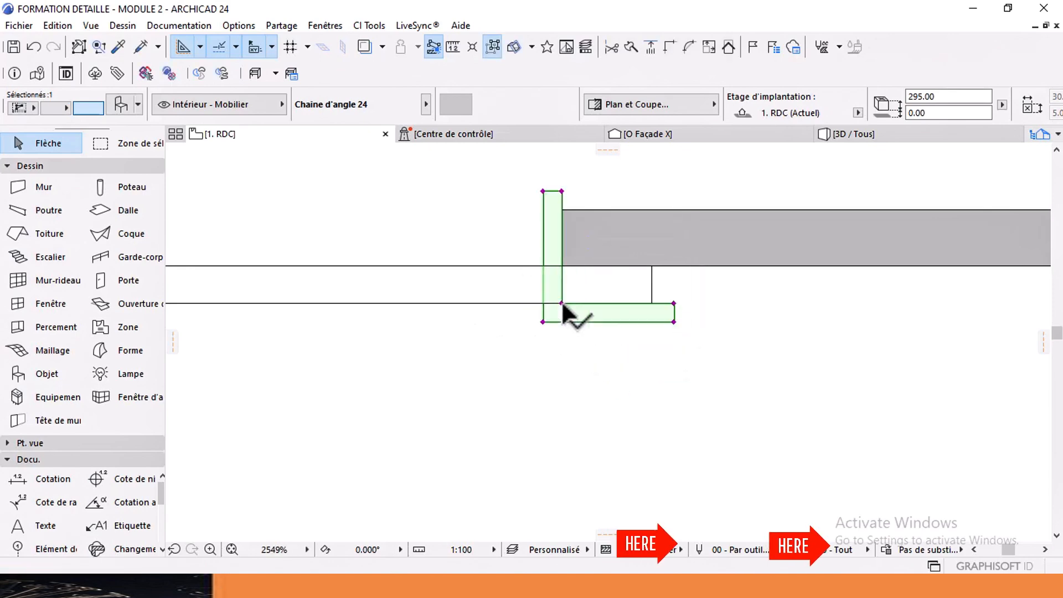
Step: Shorten the quoin's legs to 10 at the wall face and 24 at the lintel's end
{"action": "left_click", "coordinate": [570, 190]}
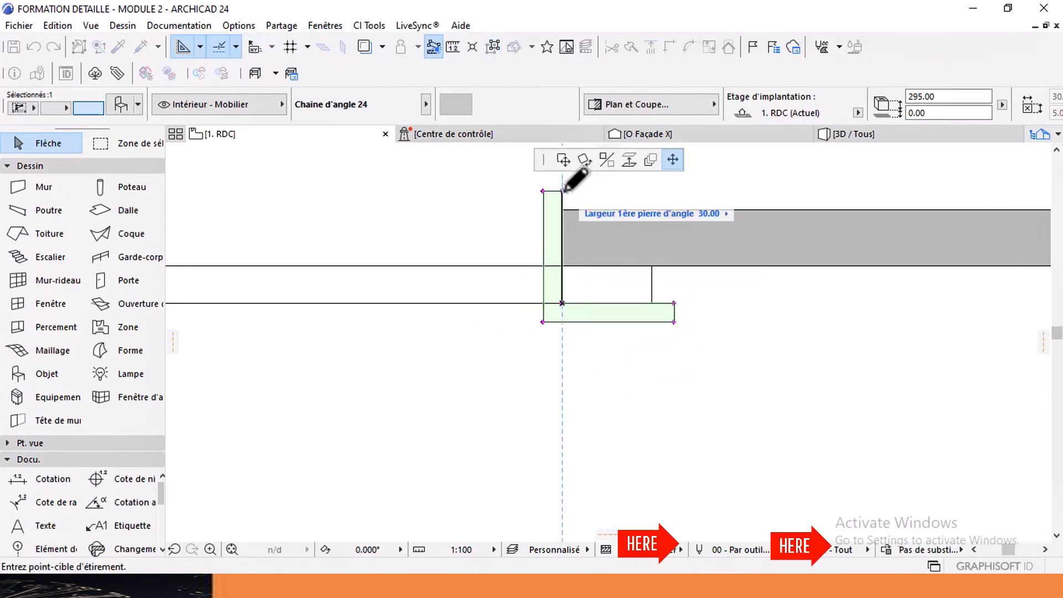
{"action": "left_click", "coordinate": [566, 255]}
{"action": "left_click", "coordinate": [672, 304]}
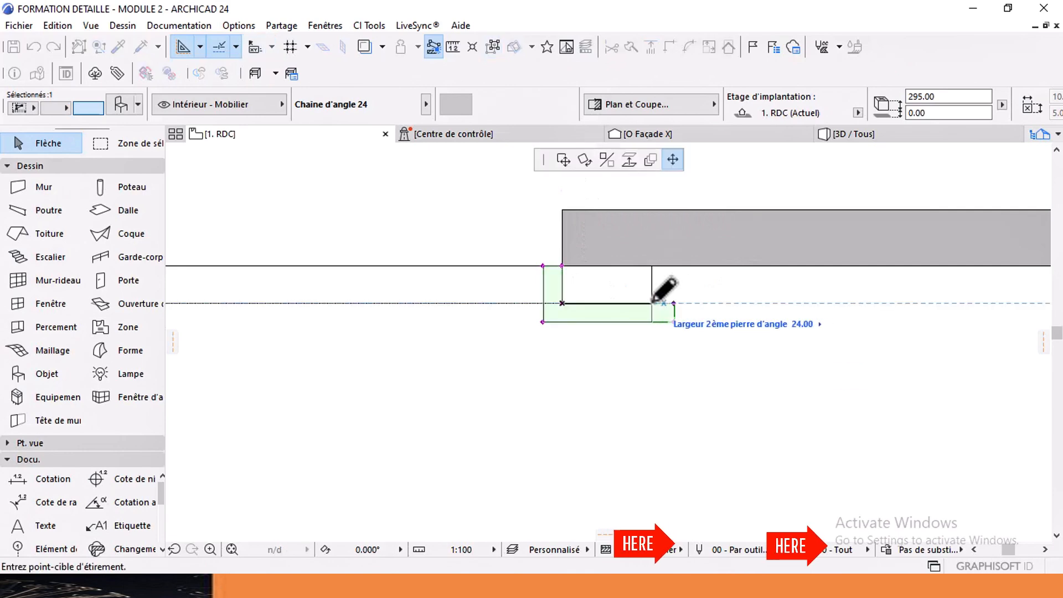
{"action": "left_click", "coordinate": [650, 308]}
{"action": "scroll", "coordinate": [576, 309], "scroll_direction": "up", "scroll_amount": 2}
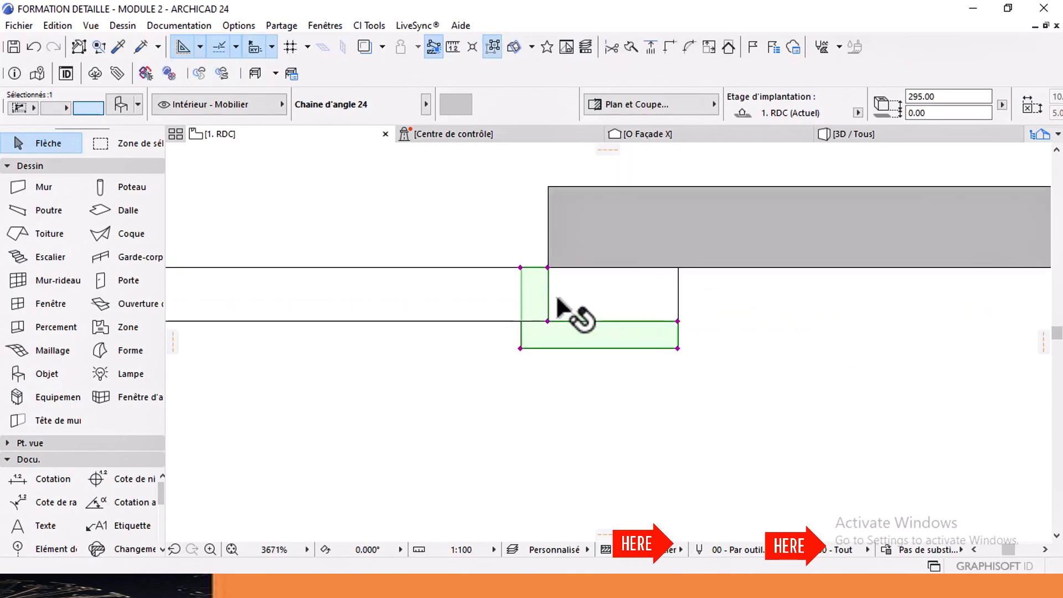
Step: In 3D, raise the arched lintel from the floor so it follows the curved top of the door opening
{"action": "left_click", "coordinate": [848, 135]}
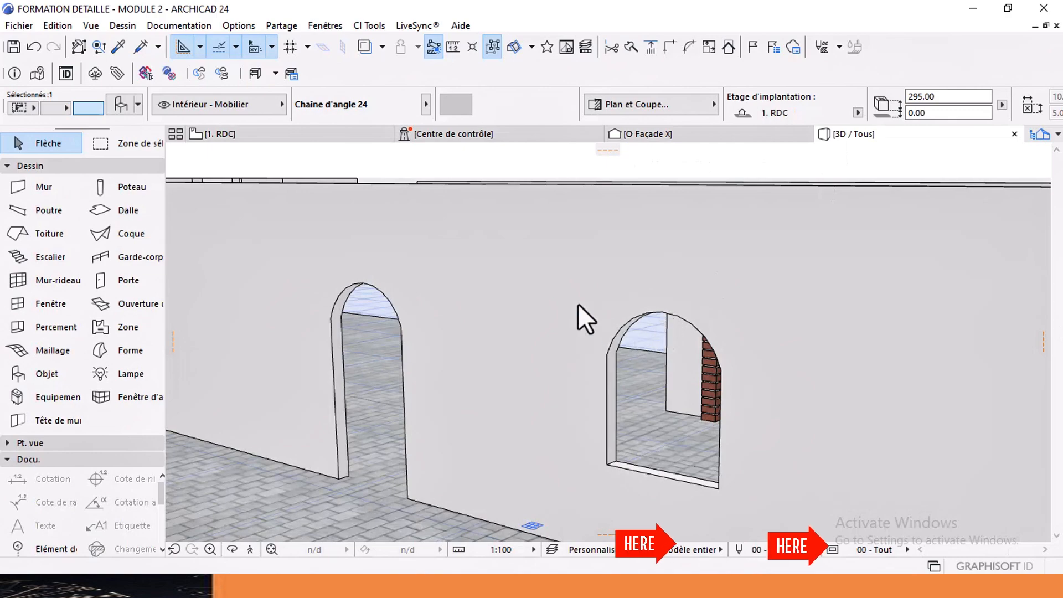
{"action": "key", "text": "Escape"}
{"action": "scroll", "coordinate": [524, 310], "scroll_direction": "down", "scroll_amount": 2}
{"action": "middle_click_drag", "start_coordinate": [434, 351], "coordinate": [545, 445], "text": "shift"}
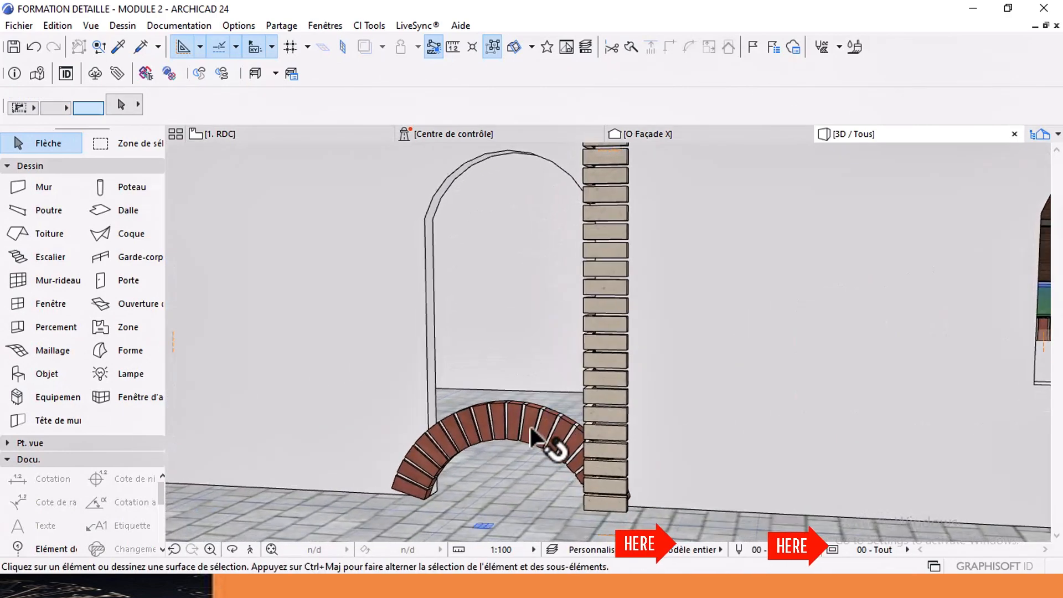
{"action": "left_click", "coordinate": [517, 440]}
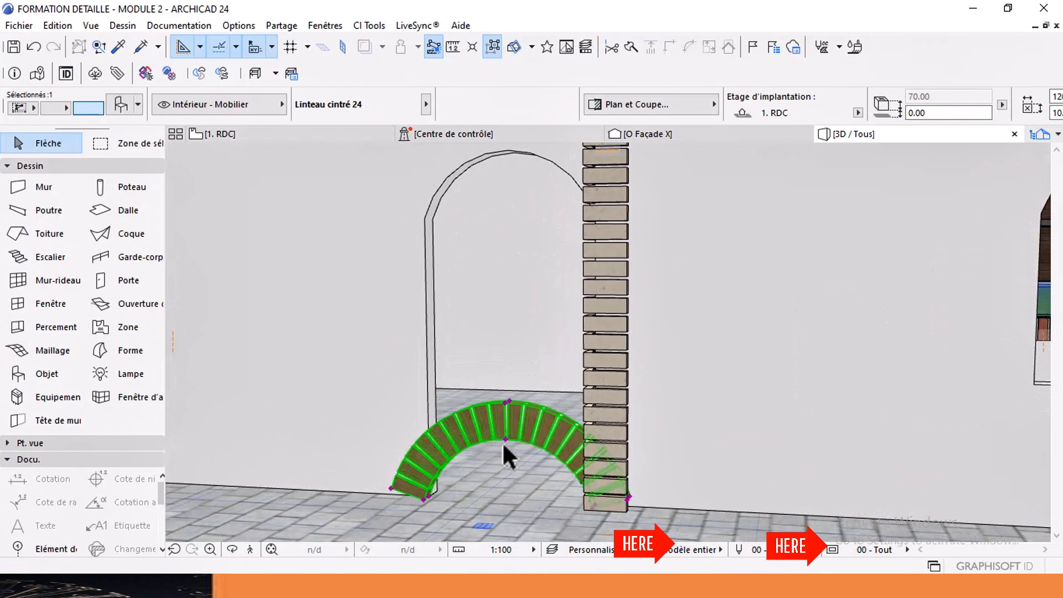
{"action": "left_click", "coordinate": [424, 499]}
{"action": "left_click", "coordinate": [562, 182]}
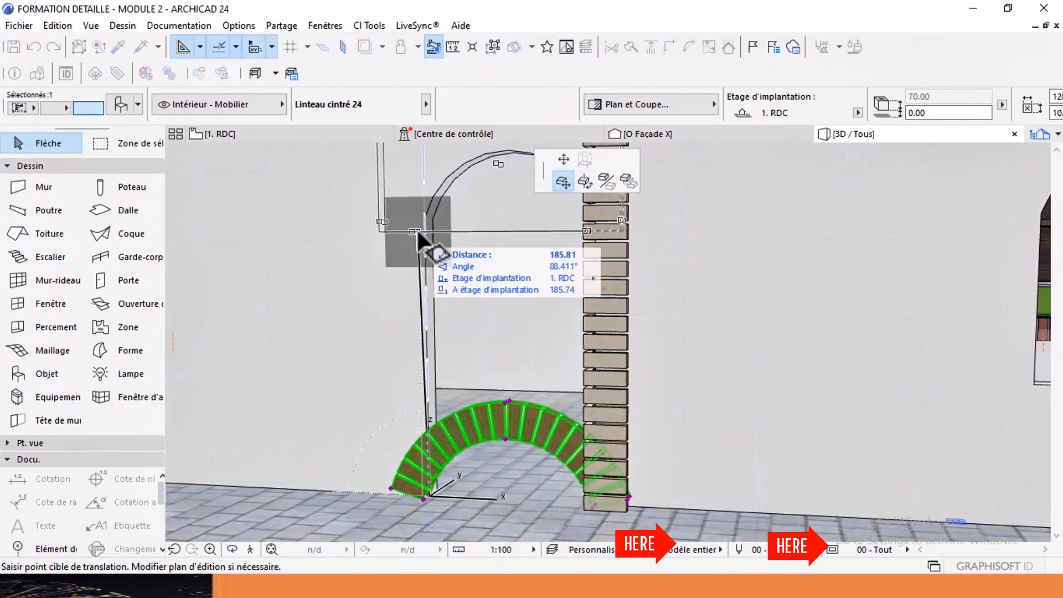
{"action": "scroll", "coordinate": [477, 299], "scroll_direction": "down", "scroll_amount": 1}
{"action": "middle_click_drag", "start_coordinate": [482, 249], "coordinate": [548, 237]}
Step: Shorten the quoin's height to 195 so its top meets the lower end of the arched lintel
{"action": "left_click", "coordinate": [560, 229]}
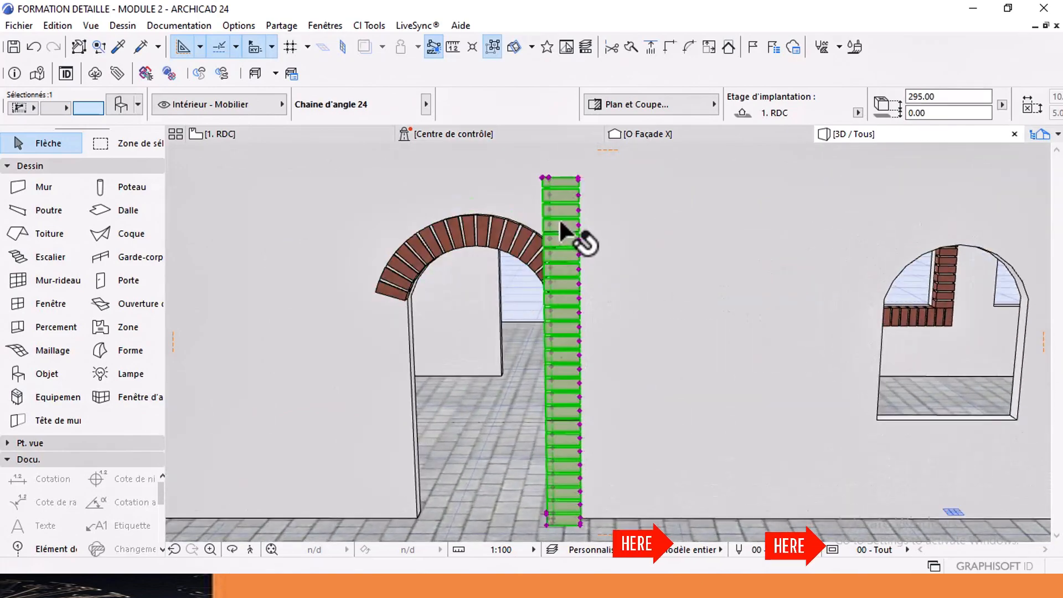
{"action": "left_click", "coordinate": [578, 178]}
{"action": "left_click", "coordinate": [585, 159]}
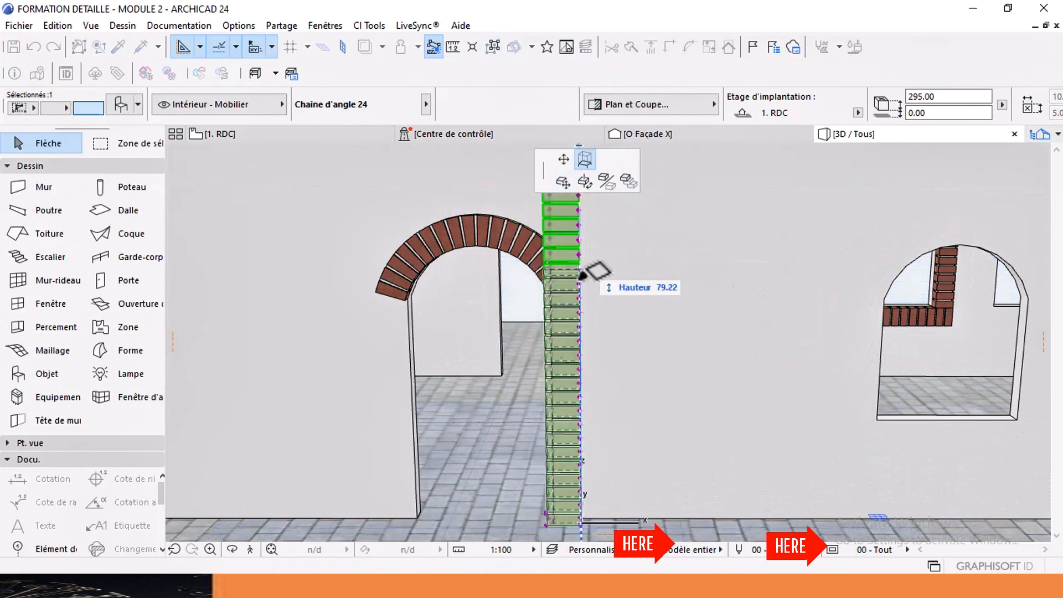
{"action": "left_click", "coordinate": [575, 317]}
{"action": "left_click", "coordinate": [570, 316]}
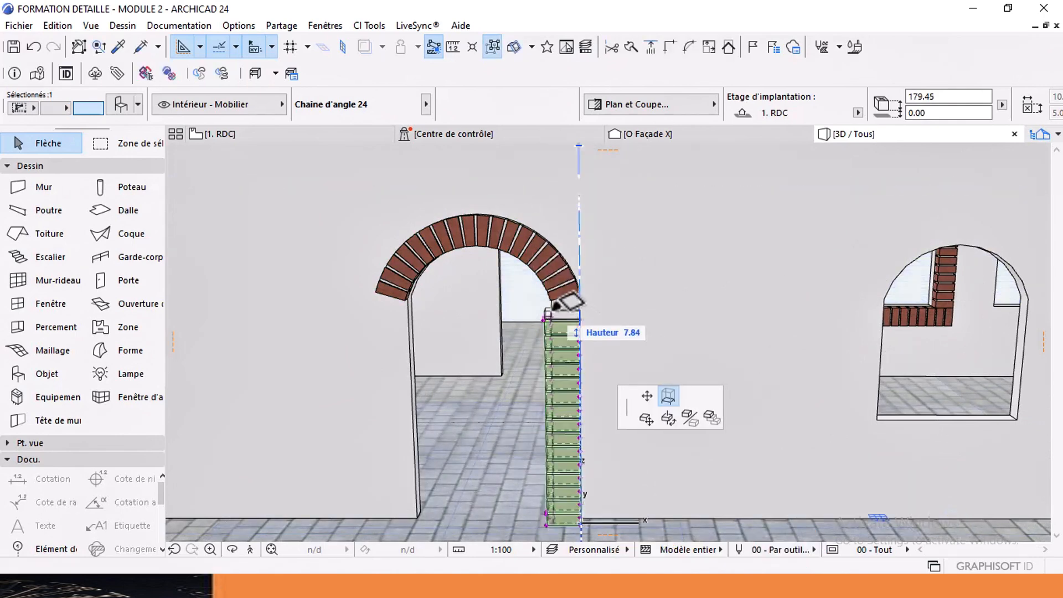
{"action": "left_click", "coordinate": [552, 299]}
{"action": "key", "text": "Escape"}
Step: Move the quoin on the RDC plan so its outer side lines up with the edge of the opening
{"action": "scroll", "coordinate": [550, 288], "scroll_direction": "up", "scroll_amount": 3}
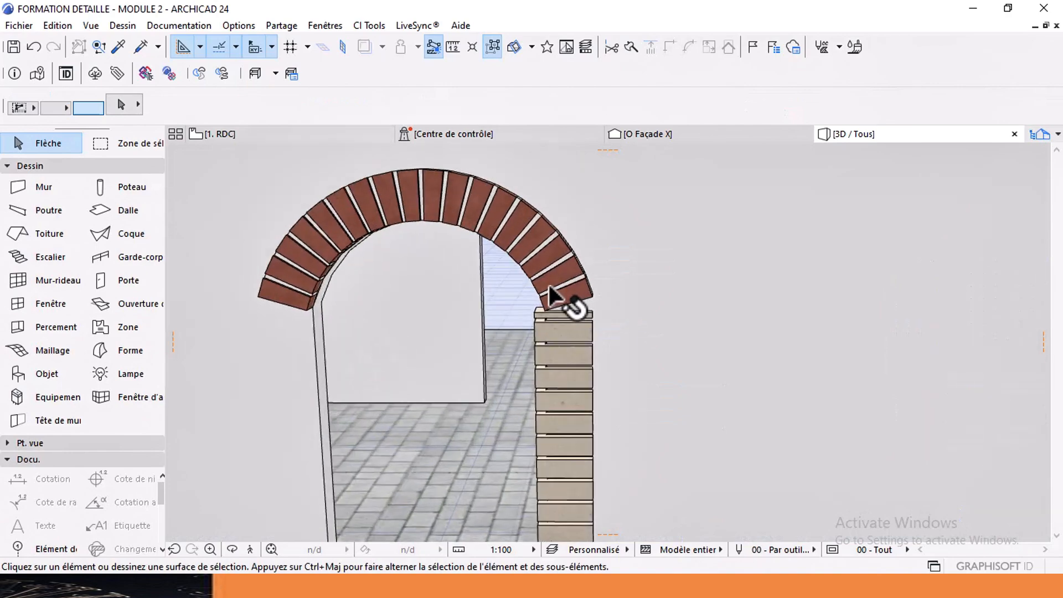
{"action": "middle_click_drag", "start_coordinate": [551, 296], "coordinate": [536, 357], "text": "shift"}
{"action": "left_click", "coordinate": [536, 358]}
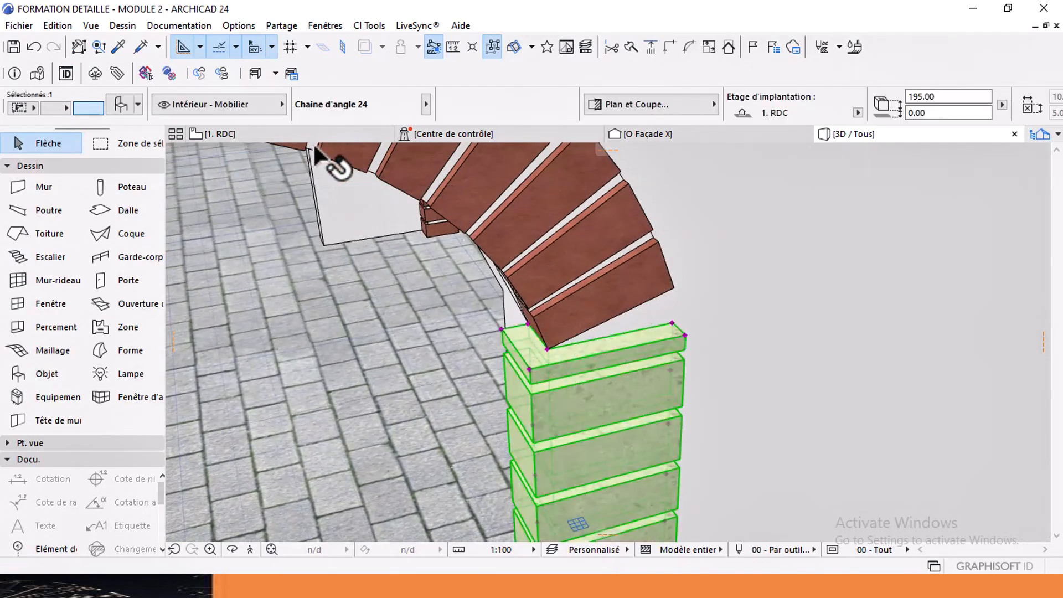
{"action": "left_click", "coordinate": [289, 135]}
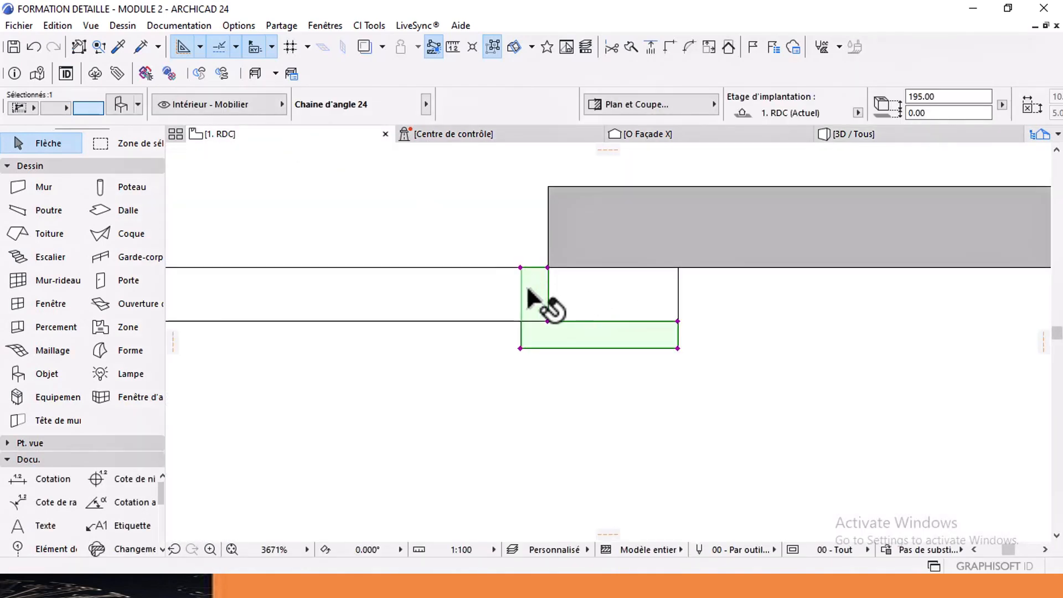
{"action": "scroll", "coordinate": [528, 299], "scroll_direction": "up", "scroll_amount": 2}
{"action": "key", "text": "ctrl+d"}
{"action": "left_click", "coordinate": [513, 244]}
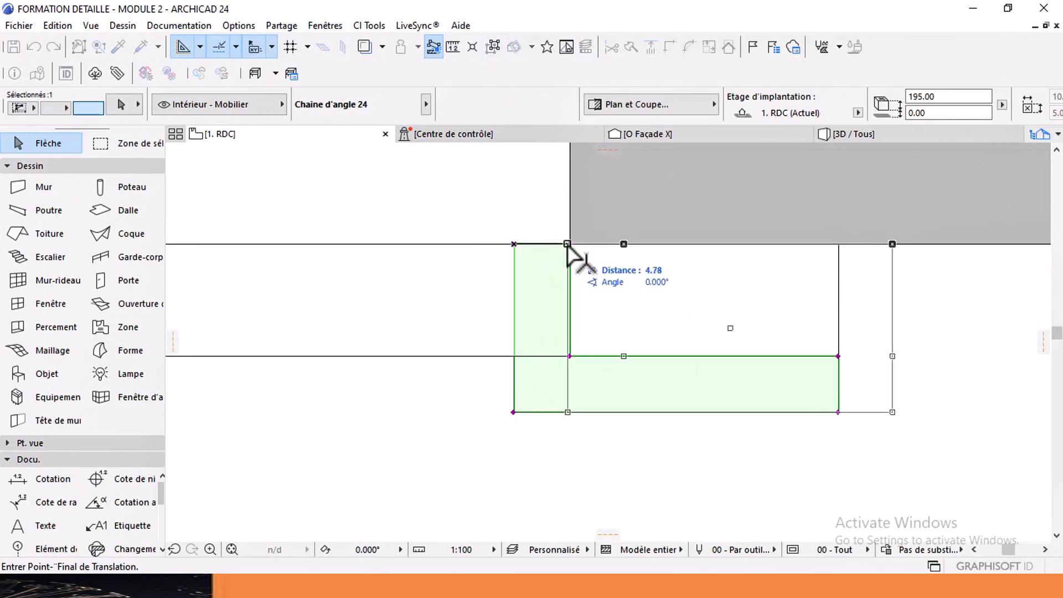
{"action": "left_click", "coordinate": [567, 245]}
Step: Shorten the quoin's long leg so it stops in line with the lintel's end
{"action": "scroll", "coordinate": [598, 304], "scroll_direction": "down", "scroll_amount": 5}
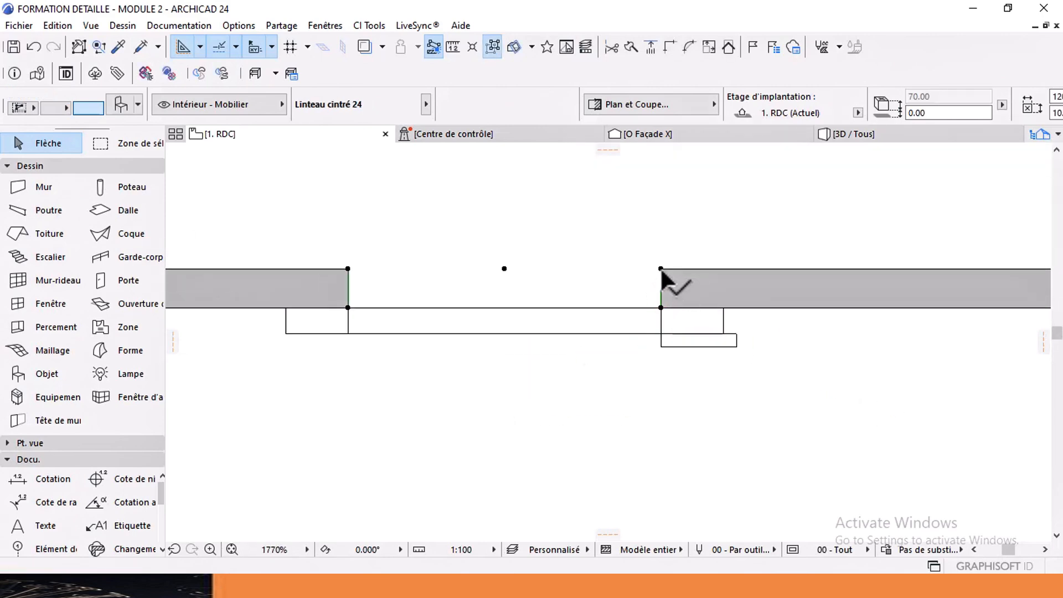
{"action": "left_click", "coordinate": [660, 271]}
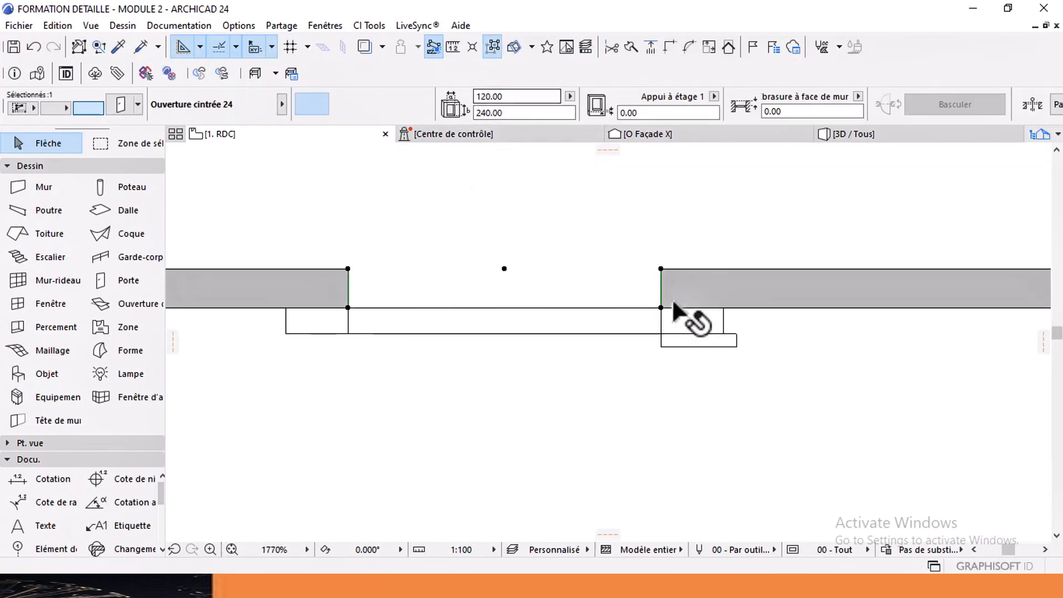
{"action": "left_click", "coordinate": [686, 320]}
{"action": "middle_click_drag", "start_coordinate": [686, 320], "coordinate": [623, 312]}
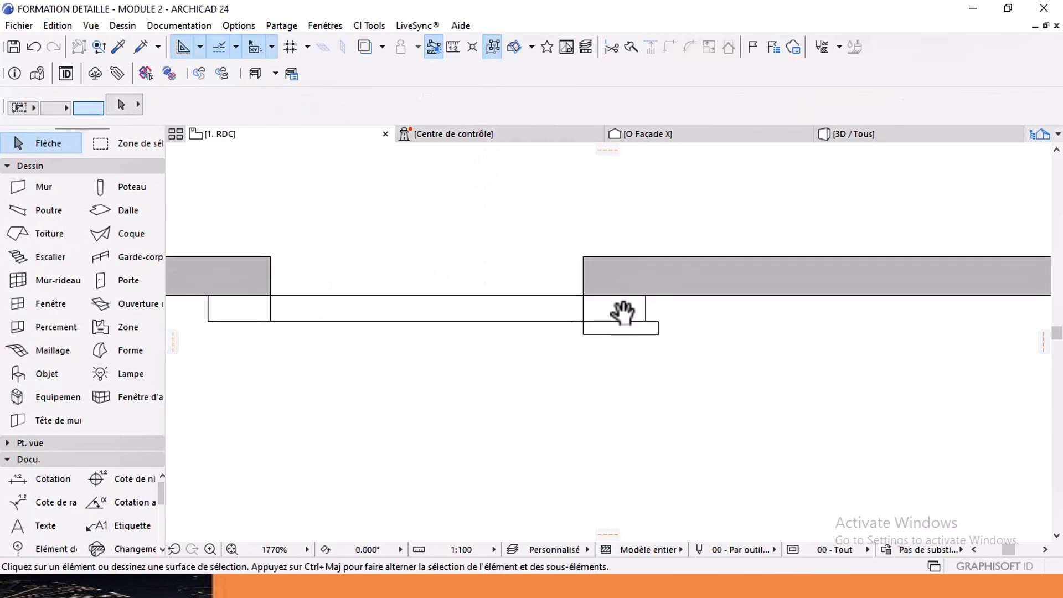
{"action": "left_click", "coordinate": [652, 324]}
{"action": "scroll", "coordinate": [656, 324], "scroll_direction": "up", "scroll_amount": 3}
{"action": "left_click", "coordinate": [658, 321]}
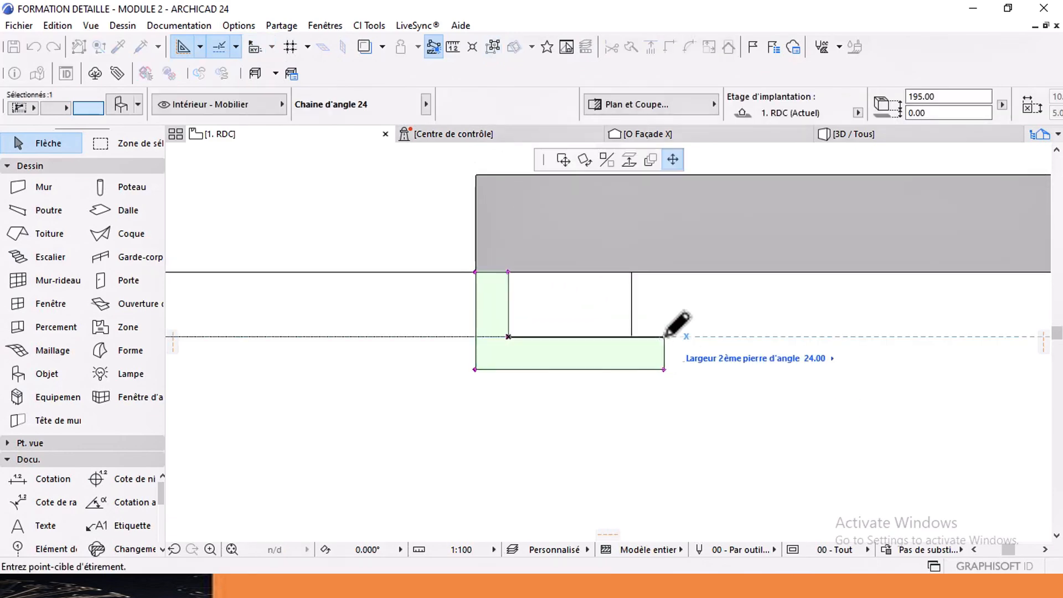
{"action": "left_click", "coordinate": [631, 337]}
Step: Duplicate the quoin beside the original and mirror the copy about a vertical axis through its inner corner
{"action": "scroll", "coordinate": [626, 340], "scroll_direction": "down", "scroll_amount": 1}
{"action": "middle_click_drag", "start_coordinate": [548, 334], "coordinate": [520, 306]}
{"action": "key", "text": "ctrl+shift+d"}
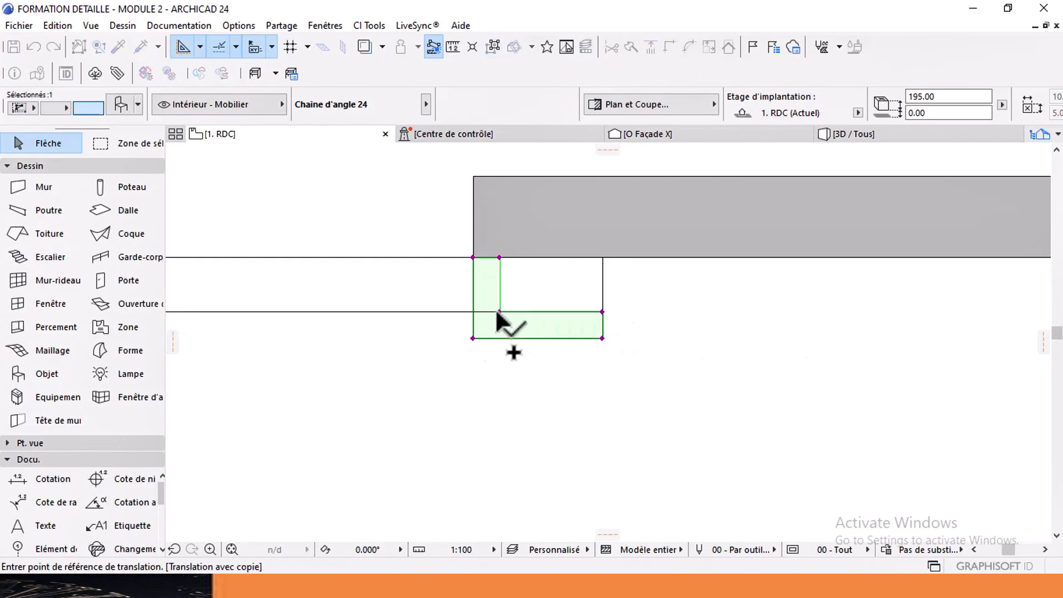
{"action": "left_click", "coordinate": [552, 312]}
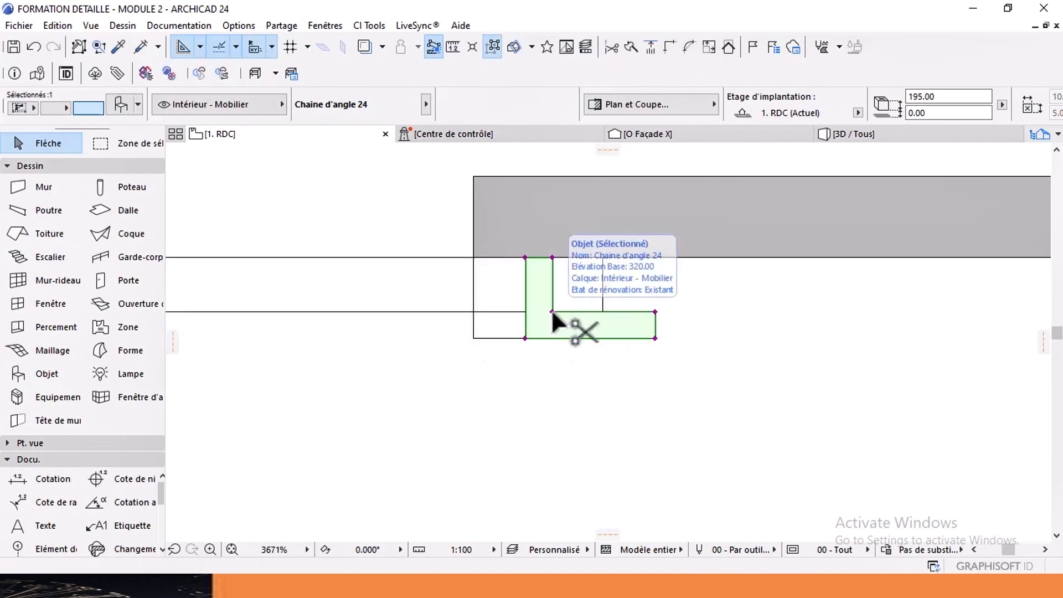
{"action": "key", "text": "ctrl+m"}
{"action": "left_click", "coordinate": [553, 312]}
{"action": "left_click", "coordinate": [552, 353]}
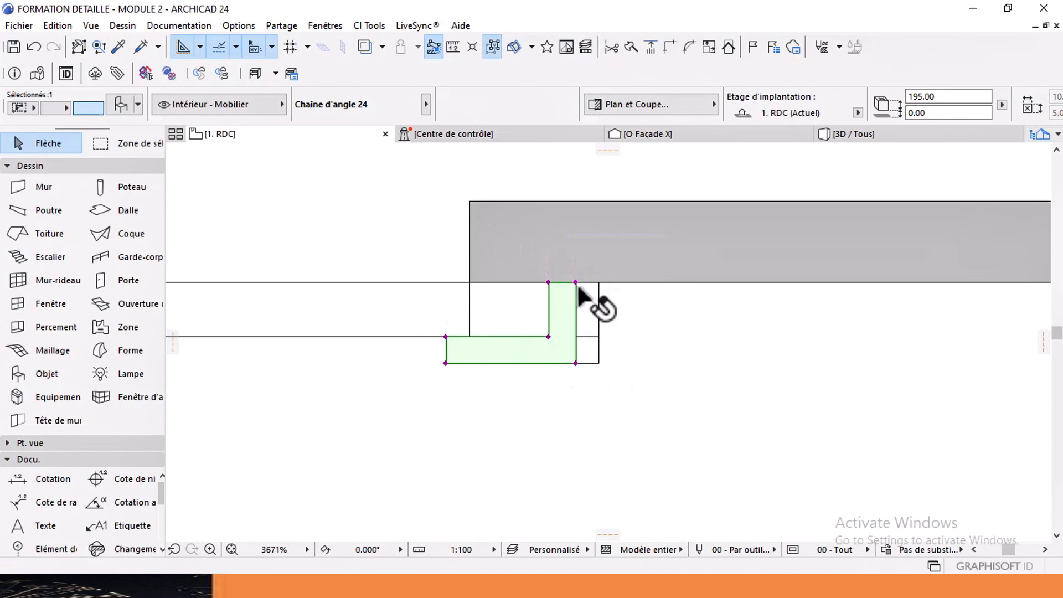
Step: Move the mirrored quoin along the wall face until its outer side aligns with the lintel's end
{"action": "key", "text": "ctrl+d"}
{"action": "left_click", "coordinate": [576, 282]}
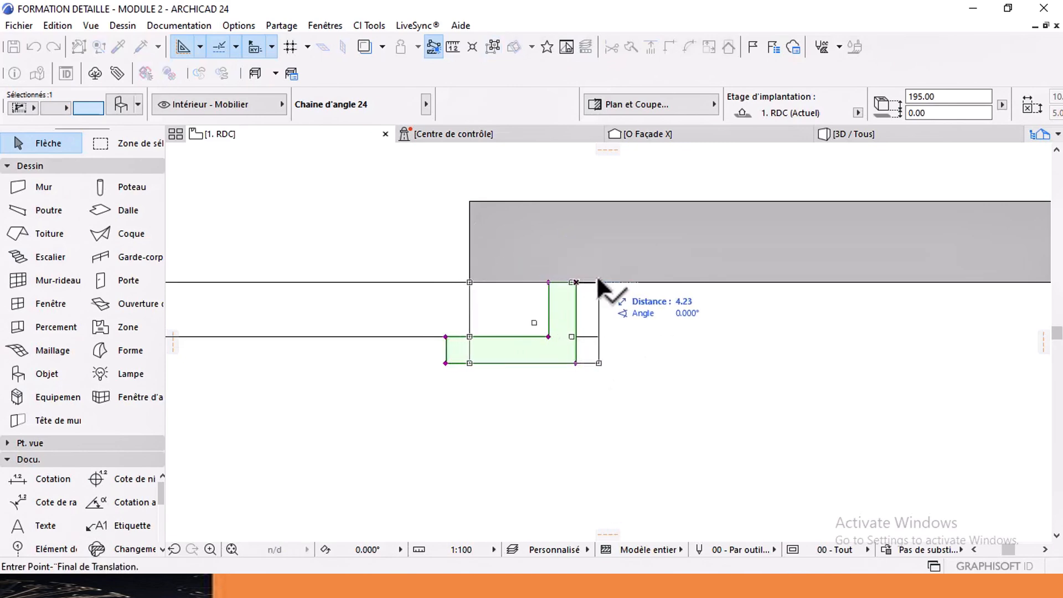
{"action": "left_click", "coordinate": [598, 282]}
Step: Shorten the front legs of the mirrored and original quoins so they meet without overlapping
{"action": "left_click", "coordinate": [468, 336]}
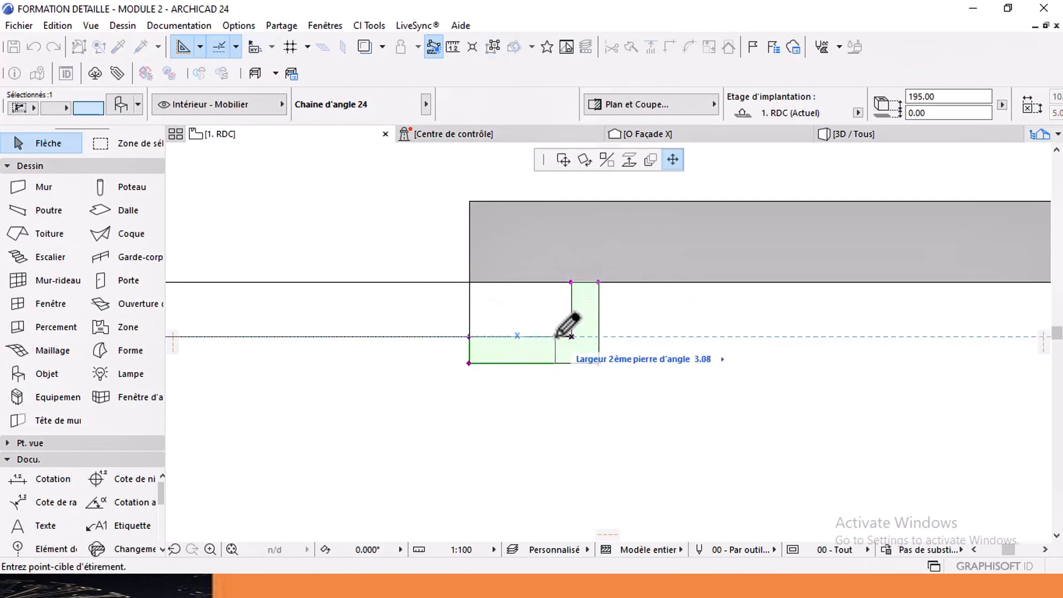
{"action": "left_click", "coordinate": [565, 337]}
{"action": "left_click", "coordinate": [471, 359]}
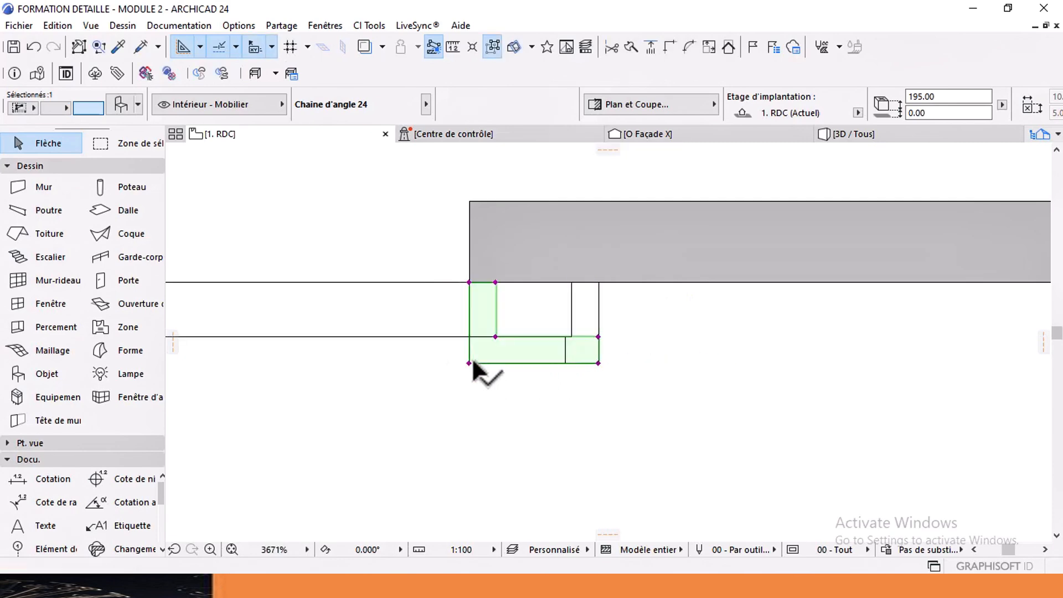
{"action": "left_click", "coordinate": [598, 336]}
{"action": "scroll", "coordinate": [573, 336], "scroll_direction": "up", "scroll_amount": 3}
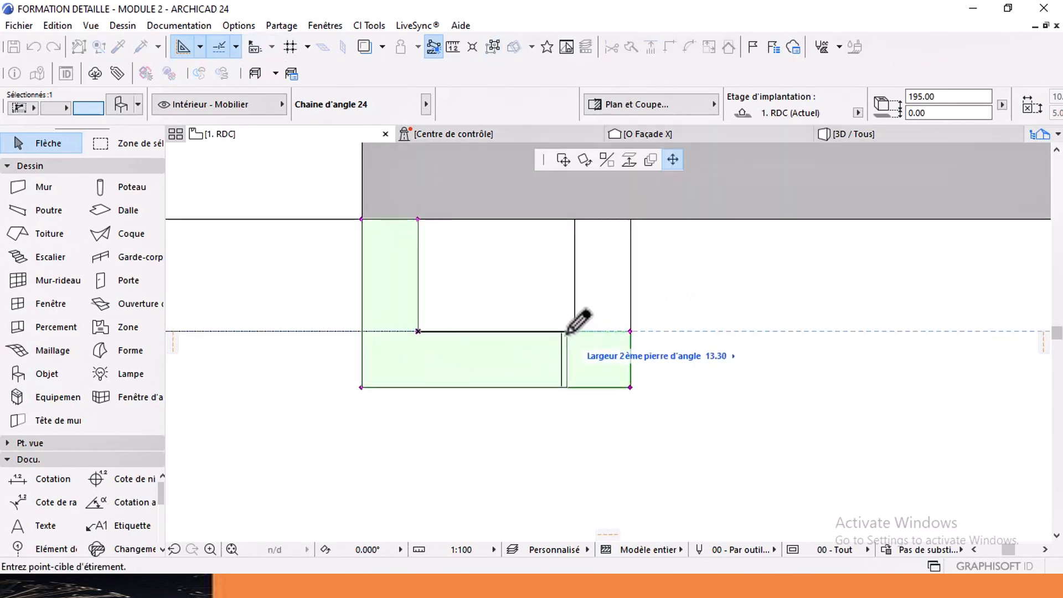
{"action": "left_click", "coordinate": [565, 331]}
Step: Examine in 3D how the two quoins join under the lintel and the gap left inside them
{"action": "left_click", "coordinate": [844, 133]}
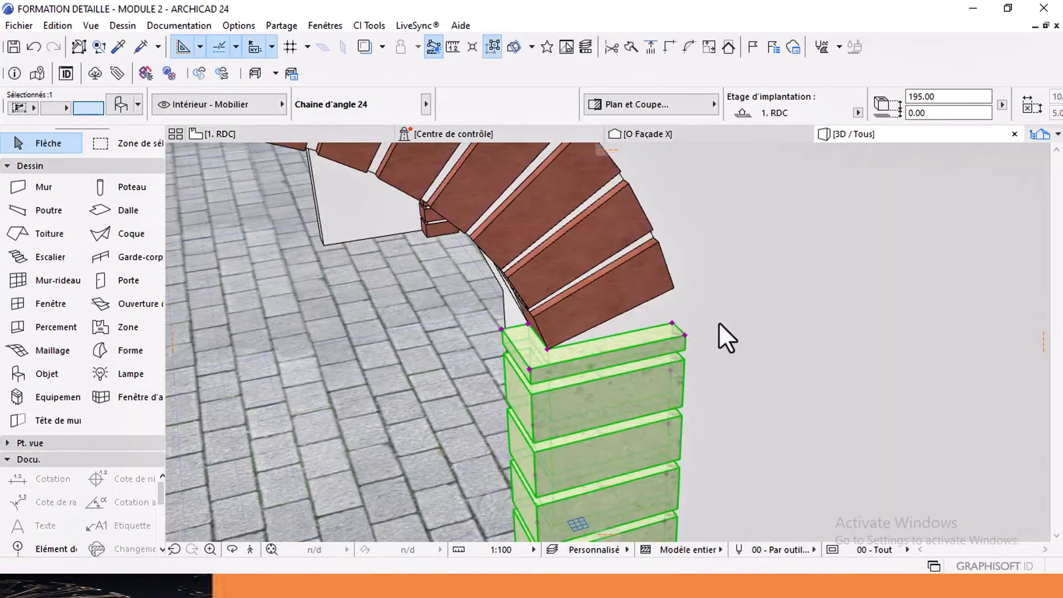
{"action": "middle_click_drag", "start_coordinate": [569, 294], "coordinate": [655, 361], "text": "shift"}
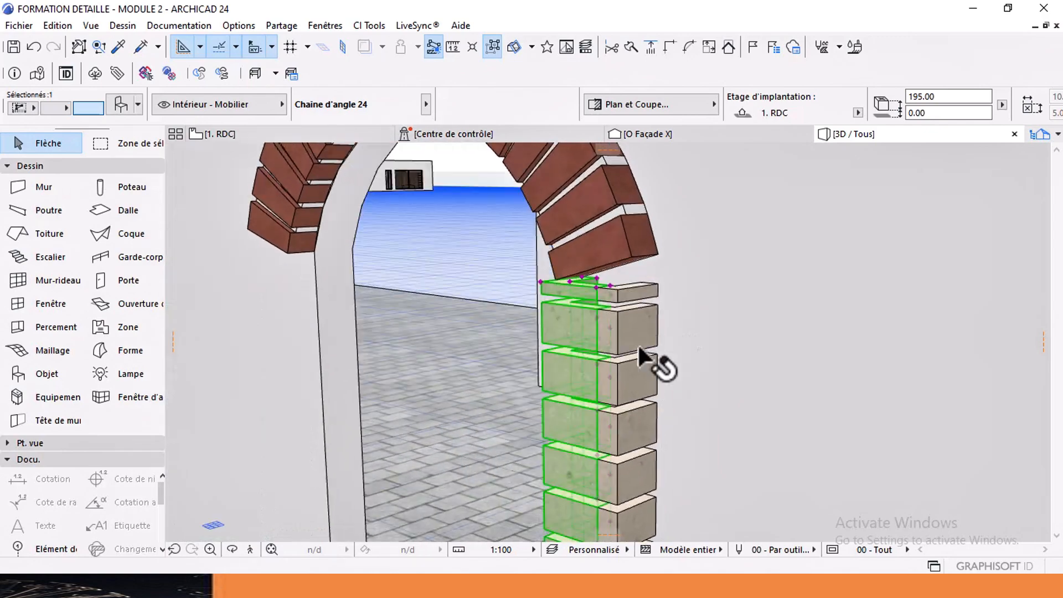
{"action": "scroll", "coordinate": [636, 349], "scroll_direction": "up", "scroll_amount": 2}
{"action": "scroll", "coordinate": [609, 344], "scroll_direction": "up", "scroll_amount": 2}
{"action": "scroll", "coordinate": [613, 342], "scroll_direction": "down", "scroll_amount": 3}
{"action": "key", "text": "Escape"}
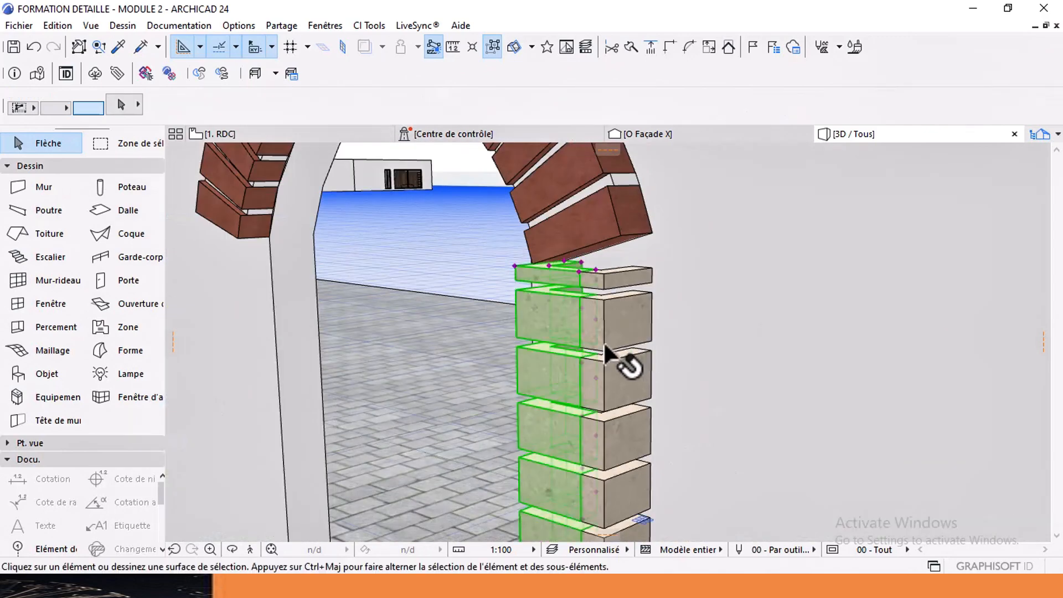
{"action": "scroll", "coordinate": [604, 343], "scroll_direction": "up", "scroll_amount": 1}
{"action": "middle_click_drag", "start_coordinate": [603, 341], "coordinate": [587, 292], "text": "shift"}
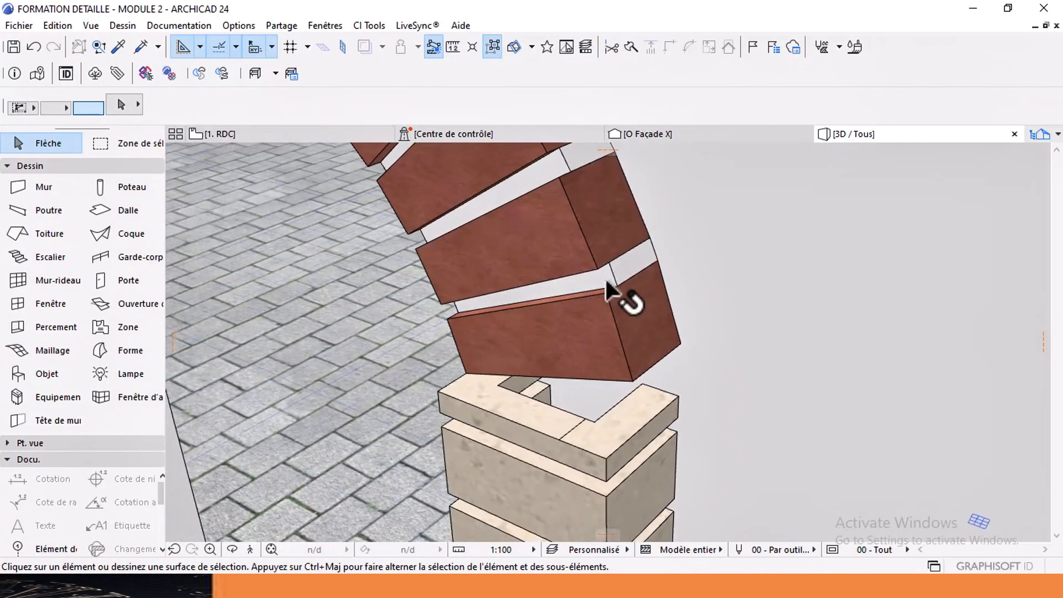
{"action": "scroll", "coordinate": [582, 277], "scroll_direction": "down", "scroll_amount": 6}
{"action": "middle_click_drag", "start_coordinate": [590, 357], "coordinate": [671, 316]}
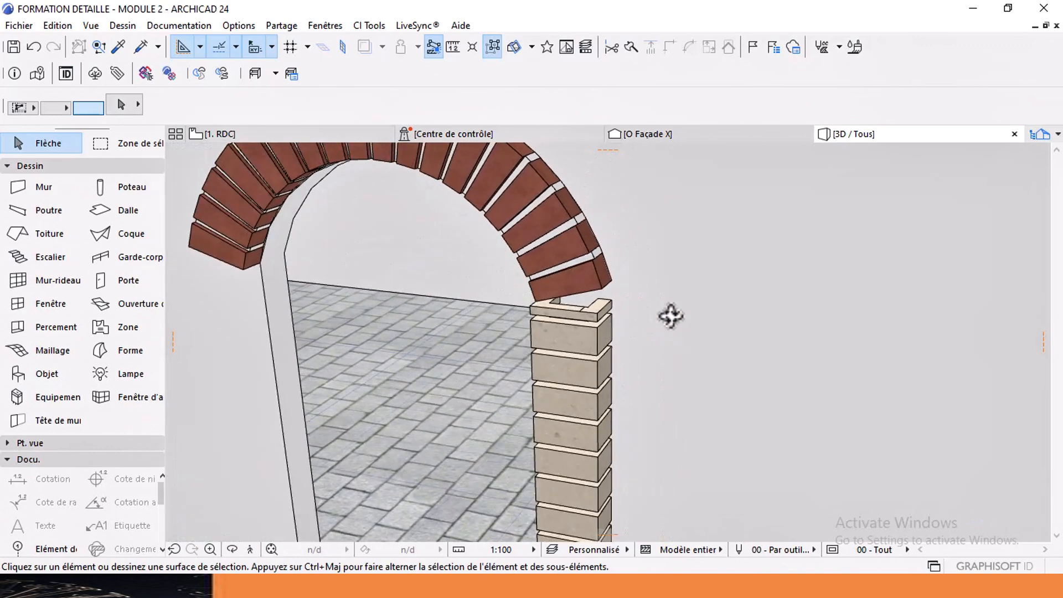
{"action": "scroll", "coordinate": [565, 316], "scroll_direction": "up", "scroll_amount": 1}
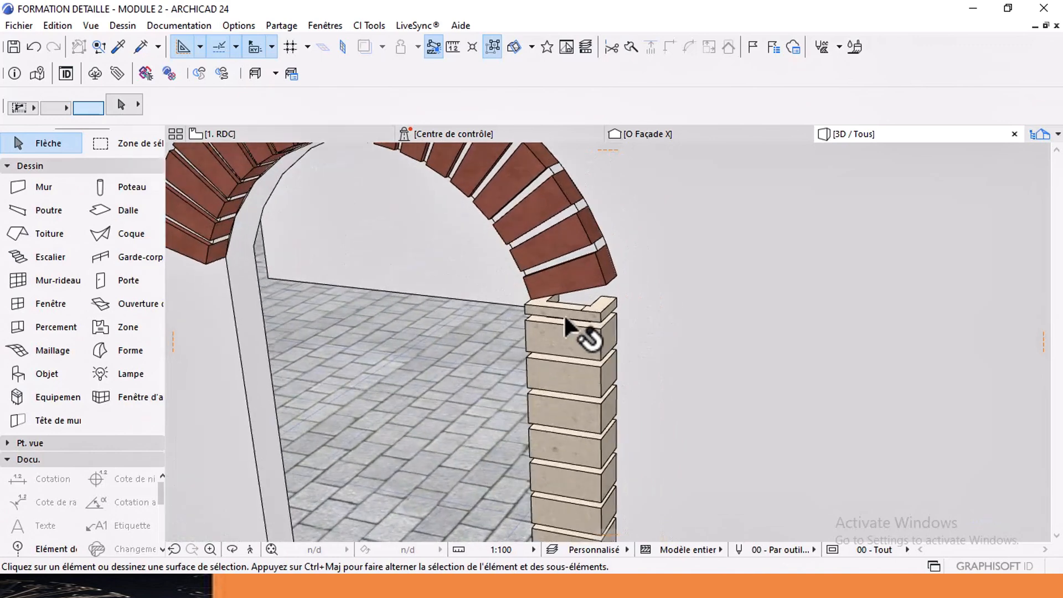
Step: Pick up the terrain mesh's settings and draw a rectangular mesh from the opening's corner to the mirrored quoin's inner corner
{"action": "left_click", "coordinate": [265, 133]}
{"action": "key", "text": "Escape"}
{"action": "scroll", "coordinate": [572, 282], "scroll_direction": "down", "scroll_amount": 6}
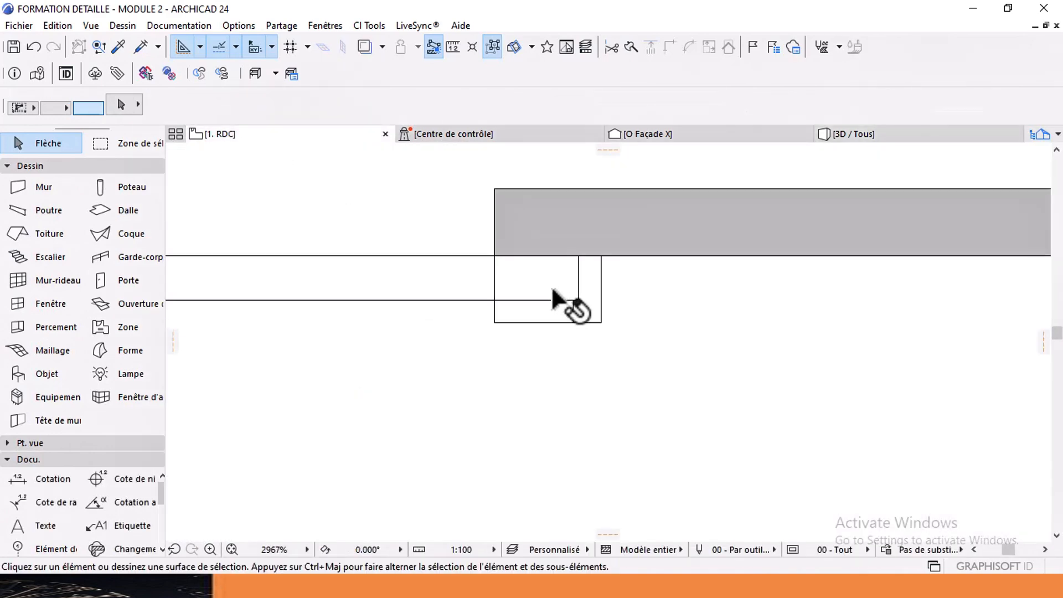
{"action": "left_click", "coordinate": [118, 46]}
{"action": "scroll", "coordinate": [578, 268], "scroll_direction": "down", "scroll_amount": 3}
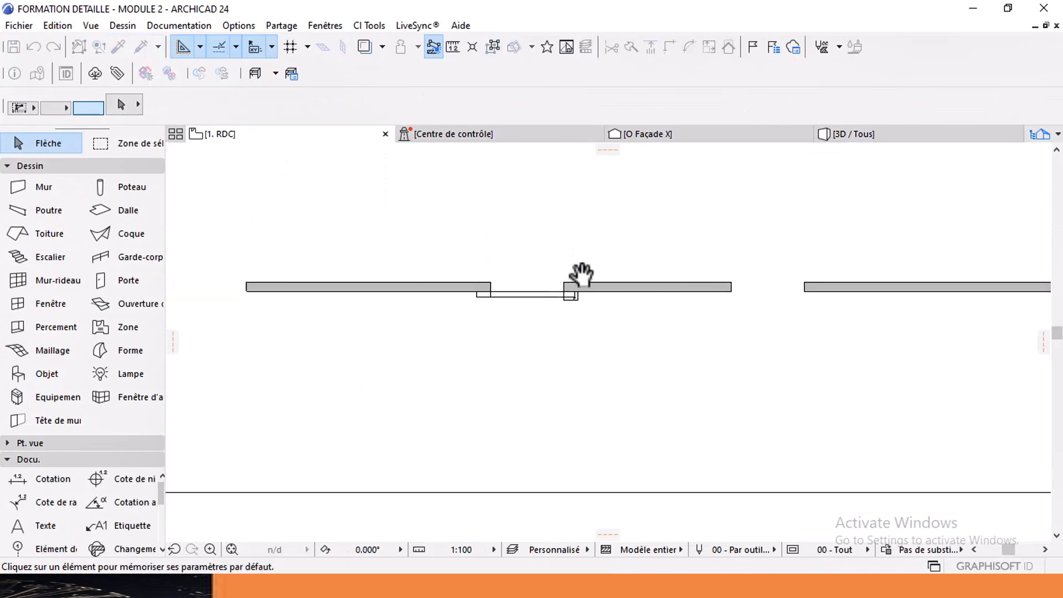
{"action": "left_click", "coordinate": [603, 263]}
{"action": "scroll", "coordinate": [587, 293], "scroll_direction": "down", "scroll_amount": 4}
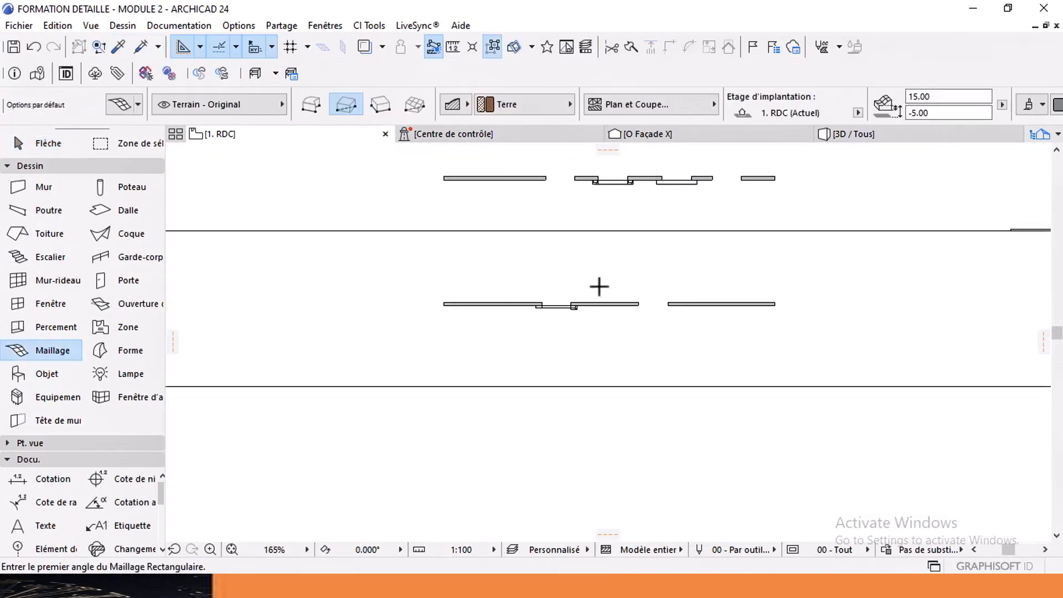
{"action": "scroll", "coordinate": [588, 254], "scroll_direction": "up", "scroll_amount": 12}
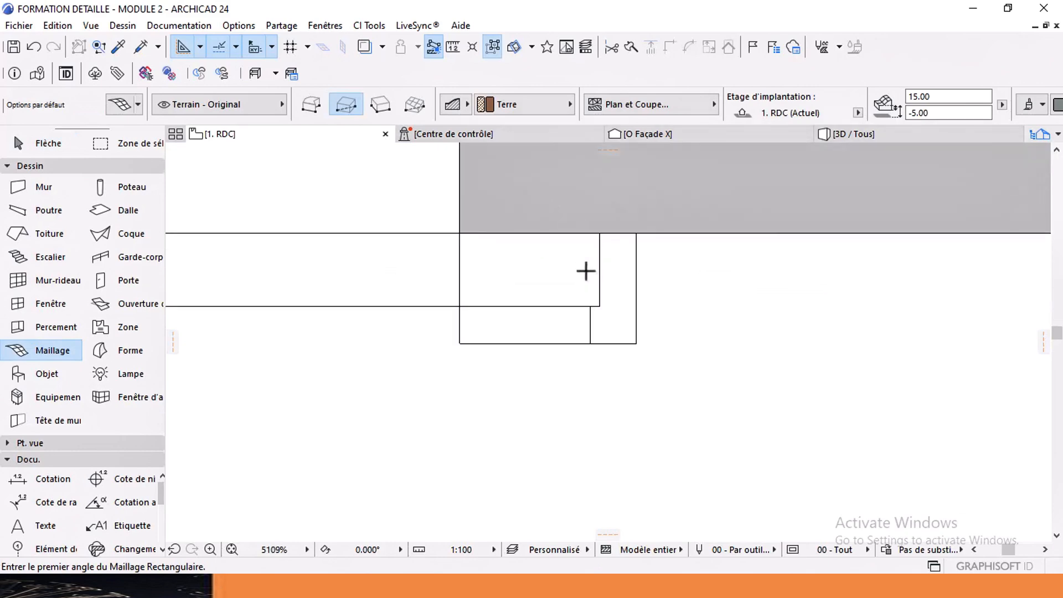
{"action": "left_click", "coordinate": [426, 222]}
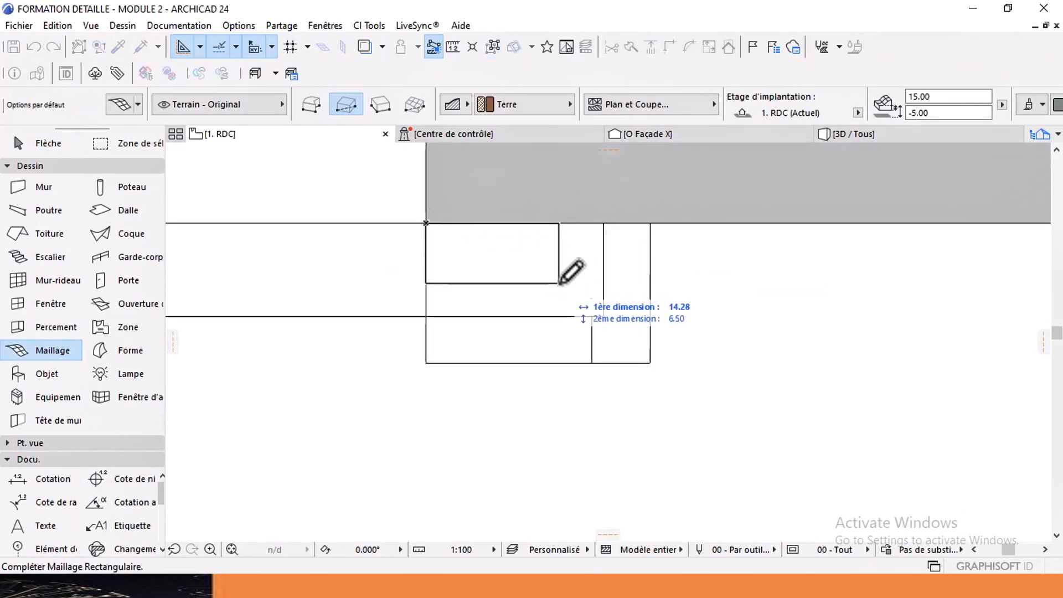
{"action": "left_click", "coordinate": [603, 316]}
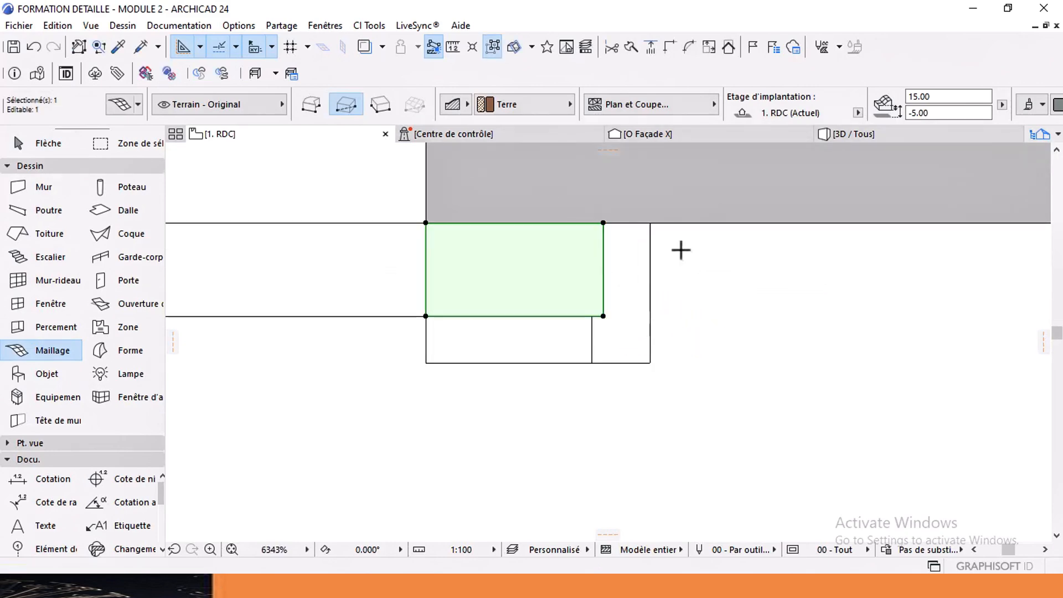
{"action": "left_click", "coordinate": [869, 136]}
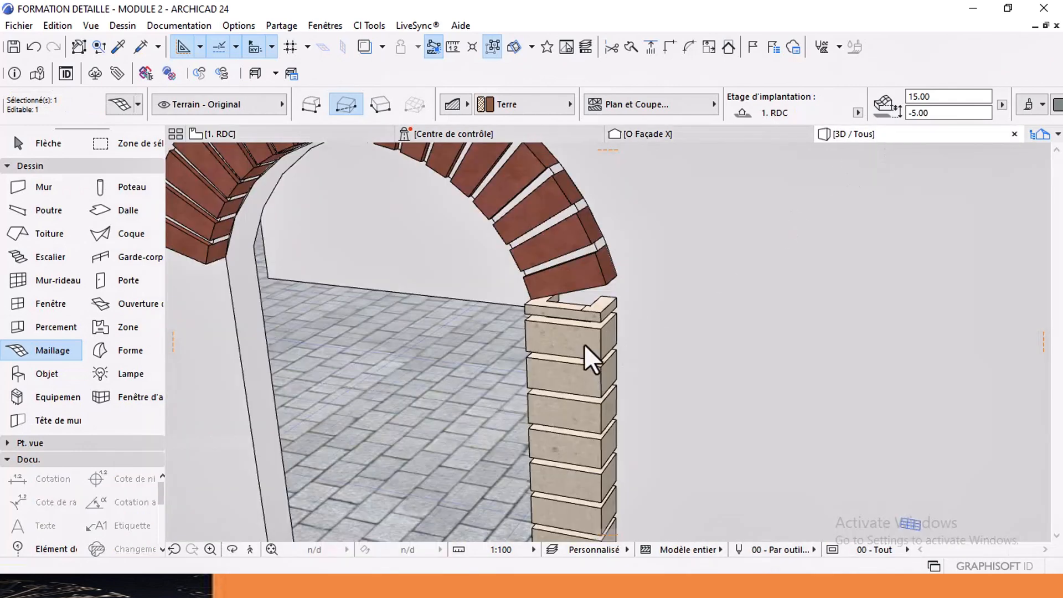
Step: Select the rectangular mesh at the foot of the quoins and stretch its height up behind the lintel's lowest brick
{"action": "scroll", "coordinate": [577, 310], "scroll_direction": "down", "scroll_amount": 3}
{"action": "middle_click_drag", "start_coordinate": [574, 405], "coordinate": [572, 330]}
{"action": "scroll", "coordinate": [586, 452], "scroll_direction": "up", "scroll_amount": 2}
{"action": "scroll", "coordinate": [586, 451], "scroll_direction": "up", "scroll_amount": 1}
{"action": "left_click", "coordinate": [594, 481], "text": "shift"}
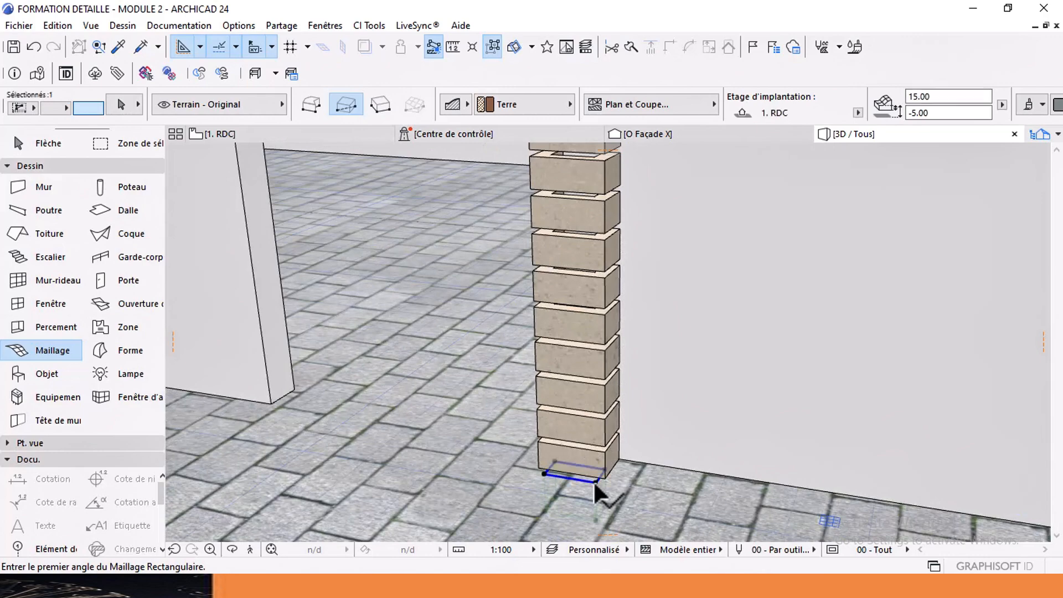
{"action": "left_click", "coordinate": [594, 482]}
{"action": "scroll", "coordinate": [593, 372], "scroll_direction": "down", "scroll_amount": 2}
{"action": "middle_click_drag", "start_coordinate": [593, 351], "coordinate": [581, 443]}
{"action": "middle_click_drag", "start_coordinate": [573, 310], "coordinate": [573, 435]}
{"action": "scroll", "coordinate": [576, 313], "scroll_direction": "up", "scroll_amount": 2}
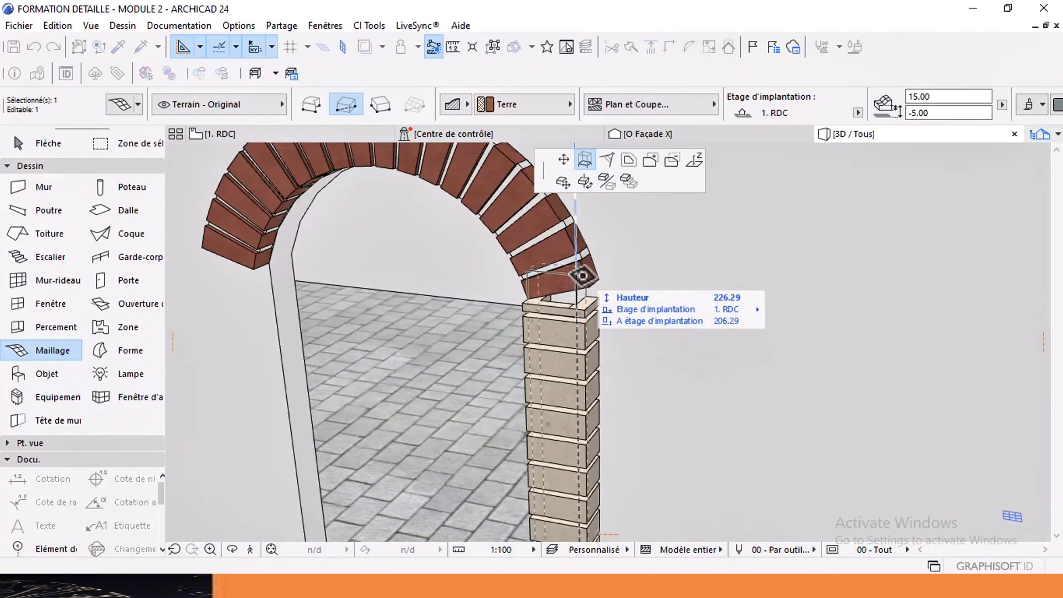
{"action": "left_click", "coordinate": [582, 281]}
Step: In the ground floor plan, move both quoins together toward the wall until their front face aligns with the lintel's front face
{"action": "middle_click_drag", "start_coordinate": [583, 317], "coordinate": [438, 351], "text": "shift"}
{"action": "scroll", "coordinate": [582, 299], "scroll_direction": "up", "scroll_amount": 2}
{"action": "scroll", "coordinate": [567, 270], "scroll_direction": "up", "scroll_amount": 1}
{"action": "scroll", "coordinate": [559, 273], "scroll_direction": "up", "scroll_amount": 4}
{"action": "left_click", "coordinate": [60, 145]}
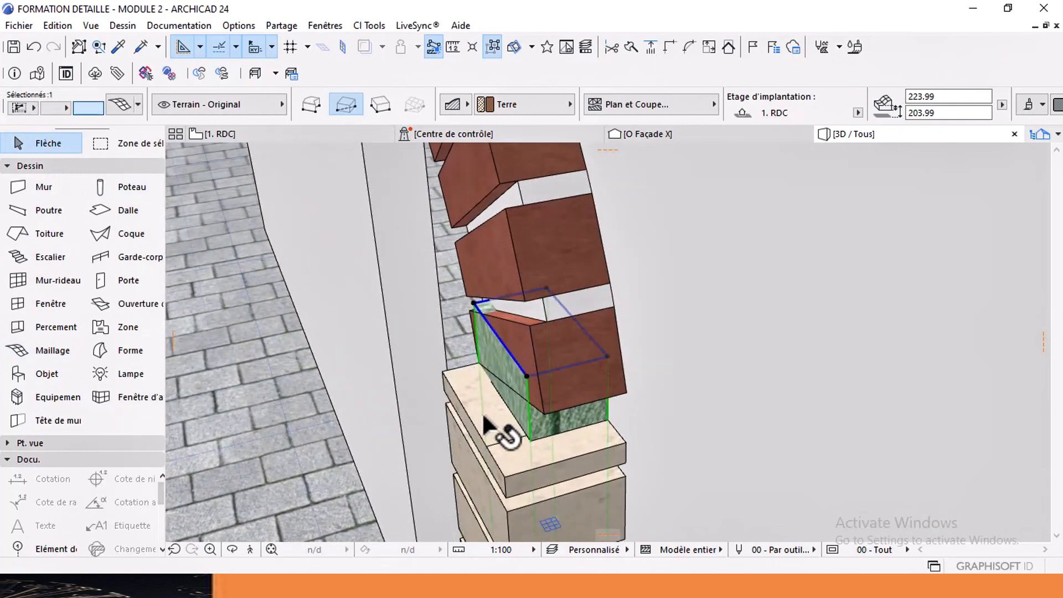
{"action": "left_click", "coordinate": [275, 138]}
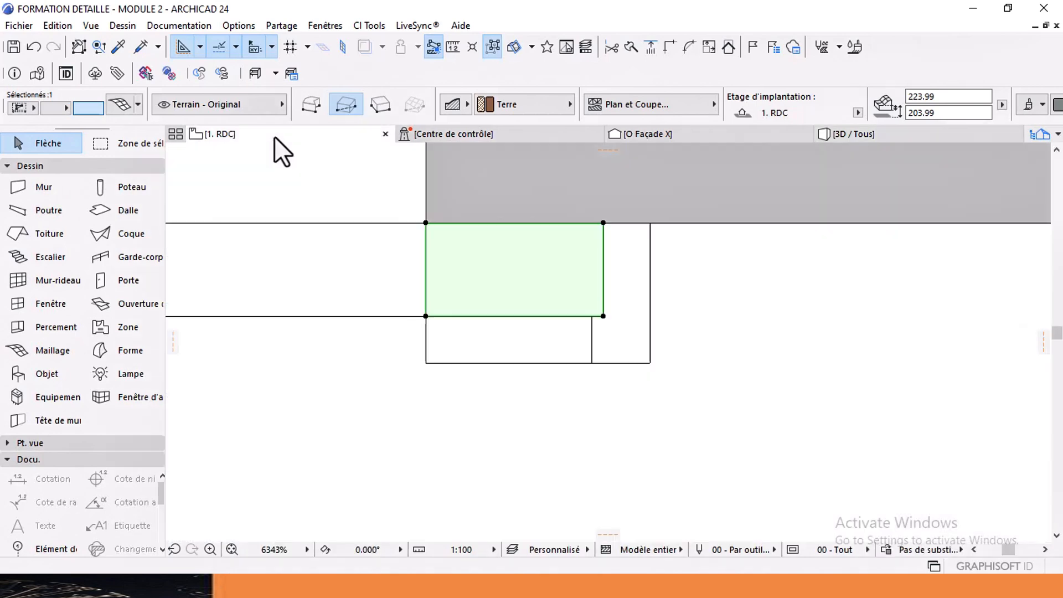
{"action": "left_click", "coordinate": [549, 353]}
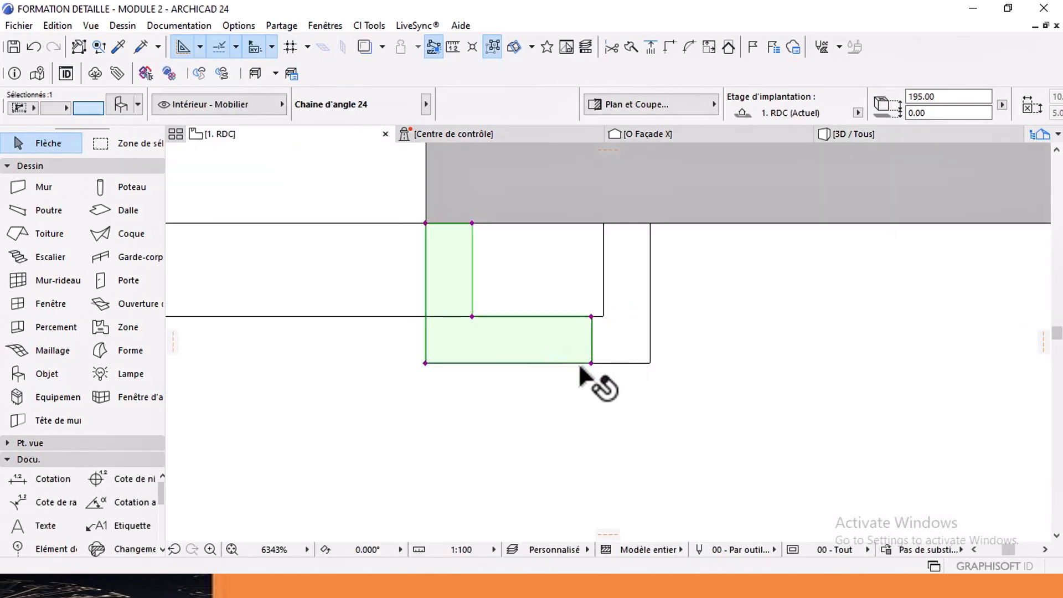
{"action": "middle_click_drag", "start_coordinate": [580, 367], "coordinate": [586, 400]}
{"action": "left_click", "coordinate": [583, 309]}
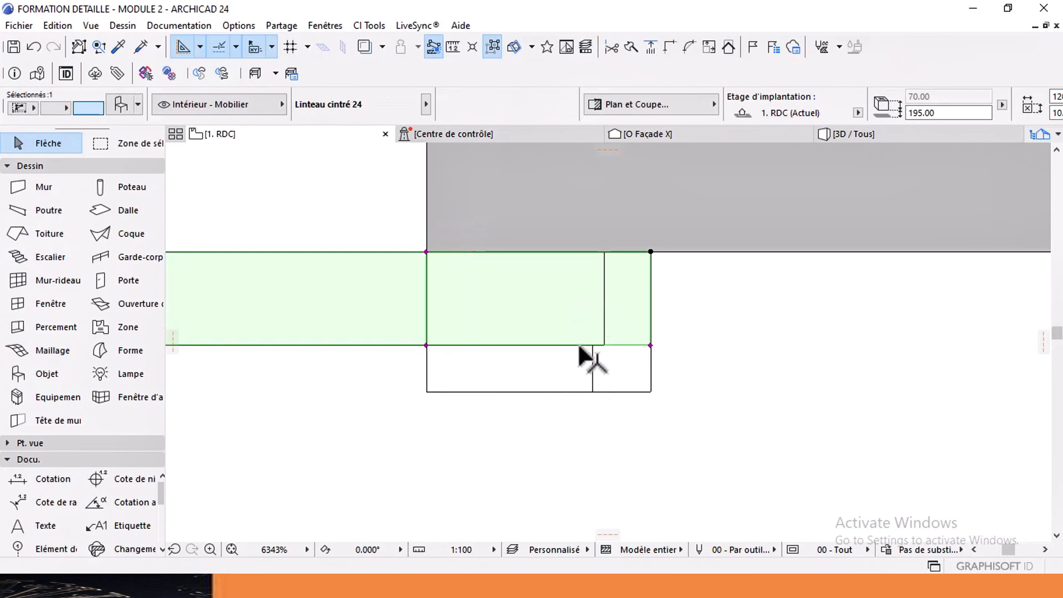
{"action": "key", "text": "Escape"}
{"action": "left_click", "coordinate": [571, 383]}
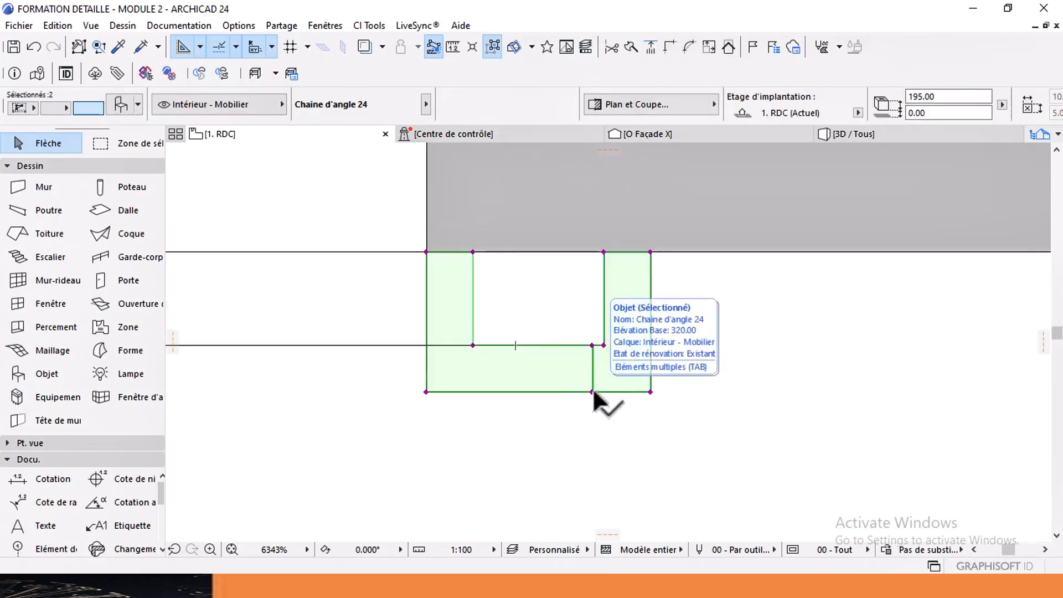
{"action": "left_click_drag", "start_coordinate": [593, 392], "coordinate": [592, 345]}
{"action": "left_click", "coordinate": [592, 345]}
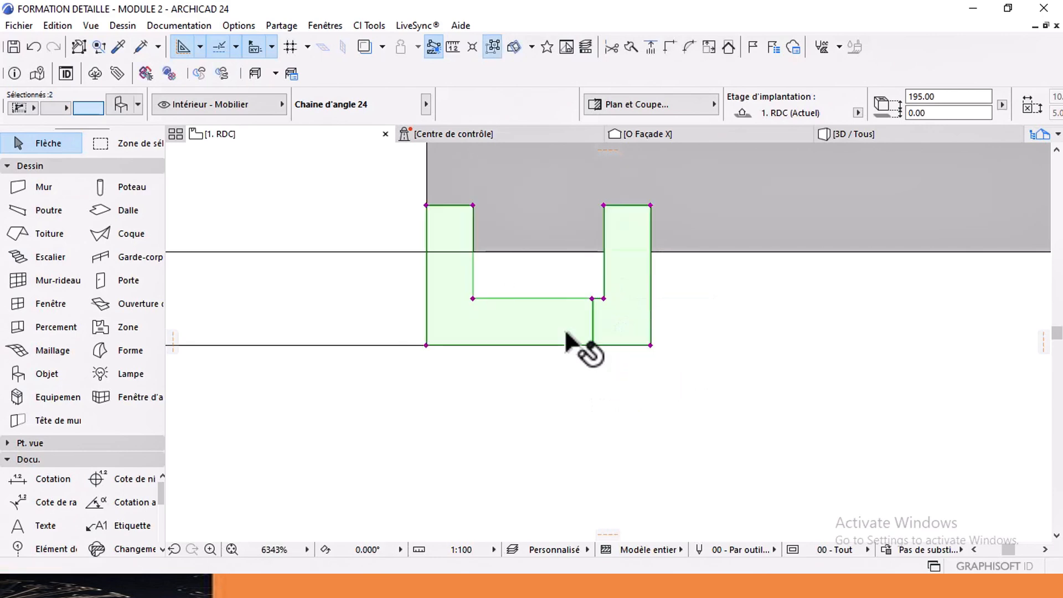
Step: Shorten the side legs of both quoins so they end at the wall face
{"action": "middle_click_drag", "start_coordinate": [487, 213], "coordinate": [498, 268]}
{"action": "left_click", "coordinate": [484, 259]}
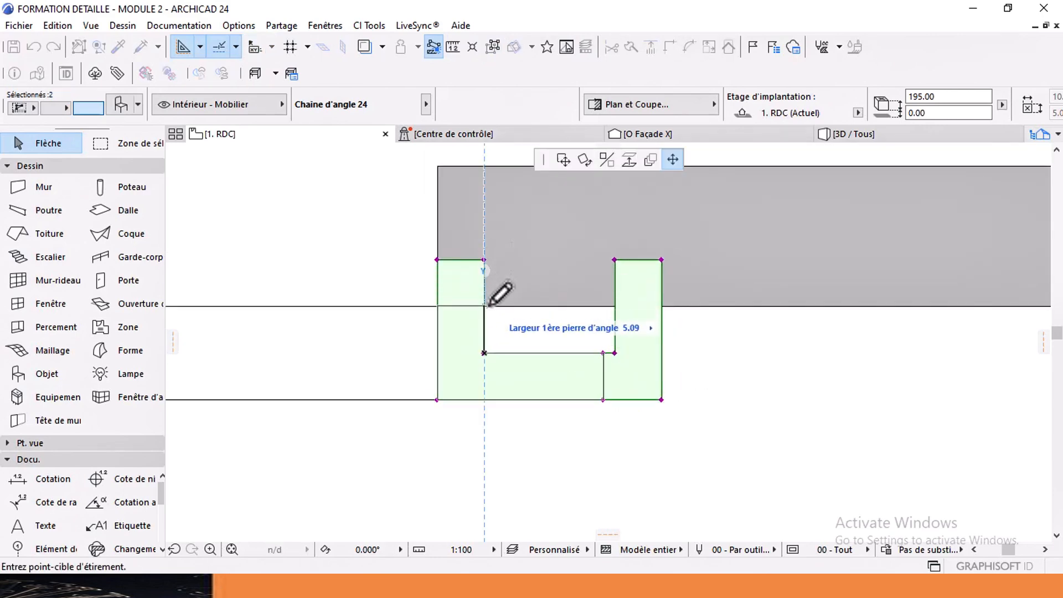
{"action": "left_click", "coordinate": [486, 304]}
{"action": "left_click", "coordinate": [614, 260]}
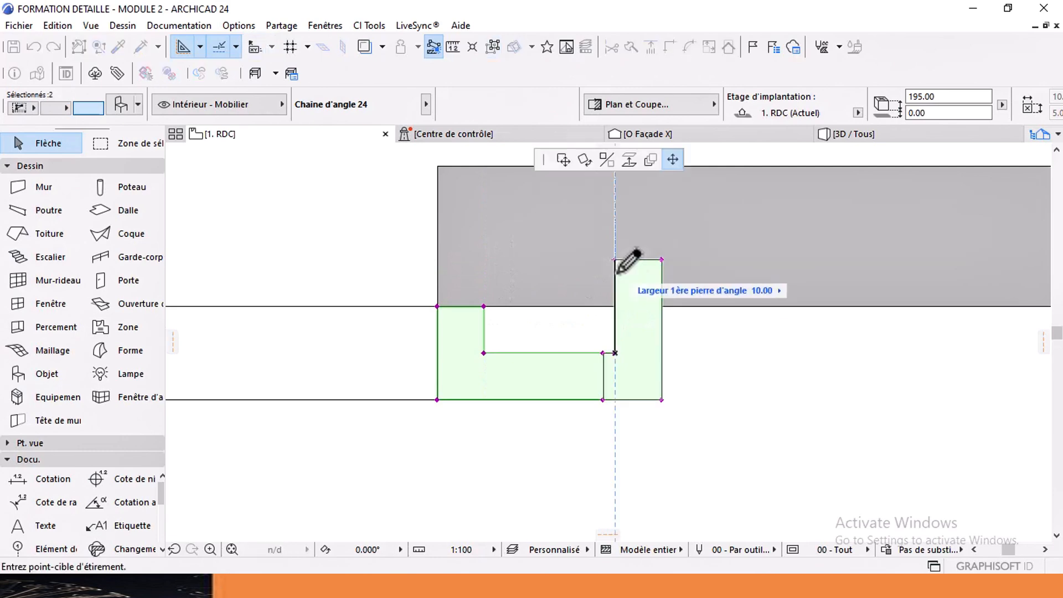
{"action": "left_click", "coordinate": [614, 306]}
{"action": "key", "text": "Escape"}
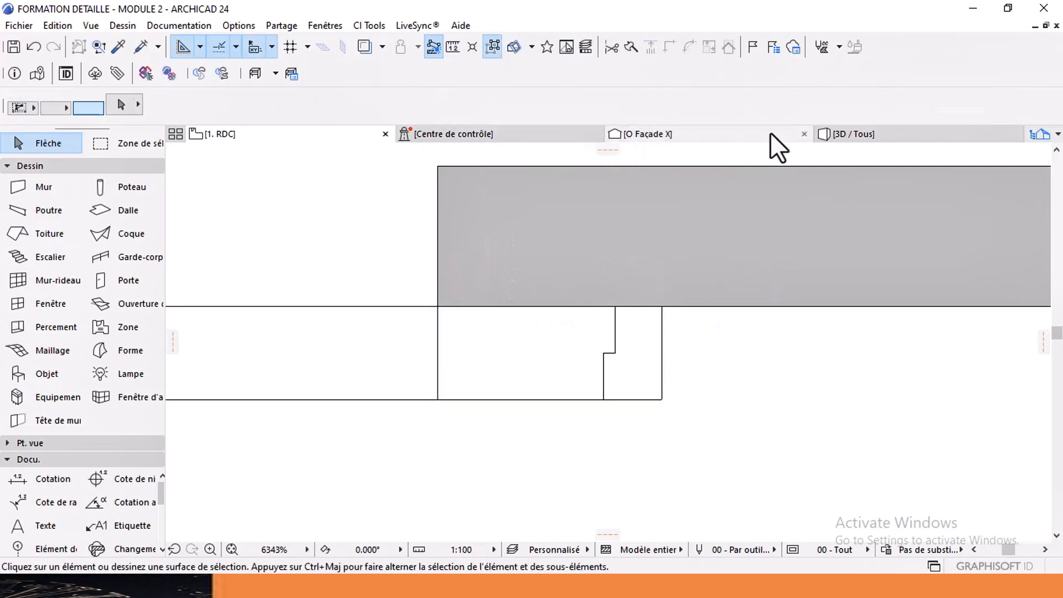
Step: In 3D, offset the mesh's opening-side edge inward so it sits back from the quoin's face
{"action": "left_click", "coordinate": [847, 133]}
{"action": "left_click", "coordinate": [531, 399]}
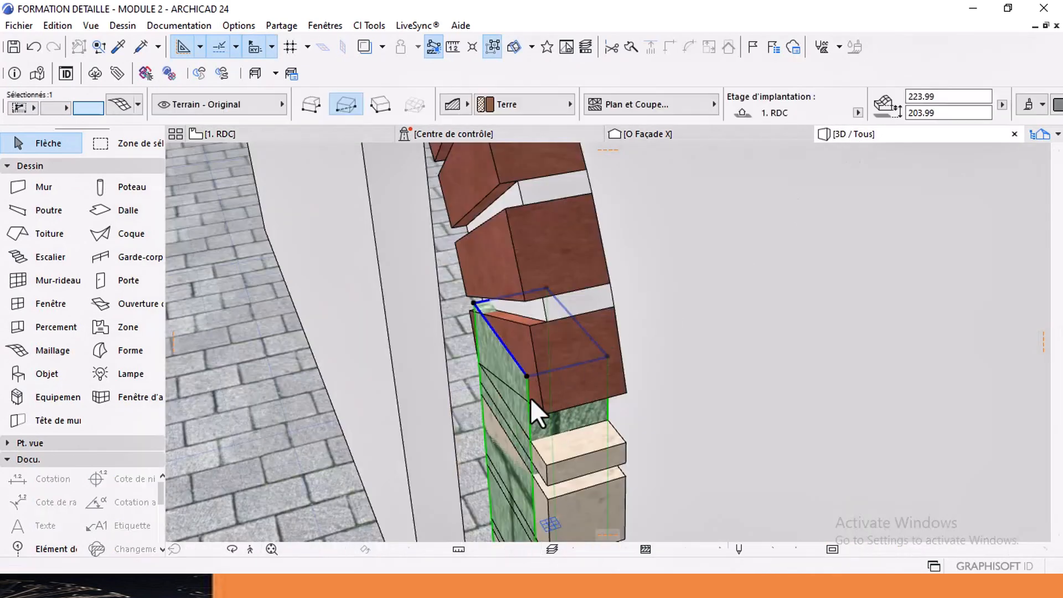
{"action": "left_click", "coordinate": [526, 370]}
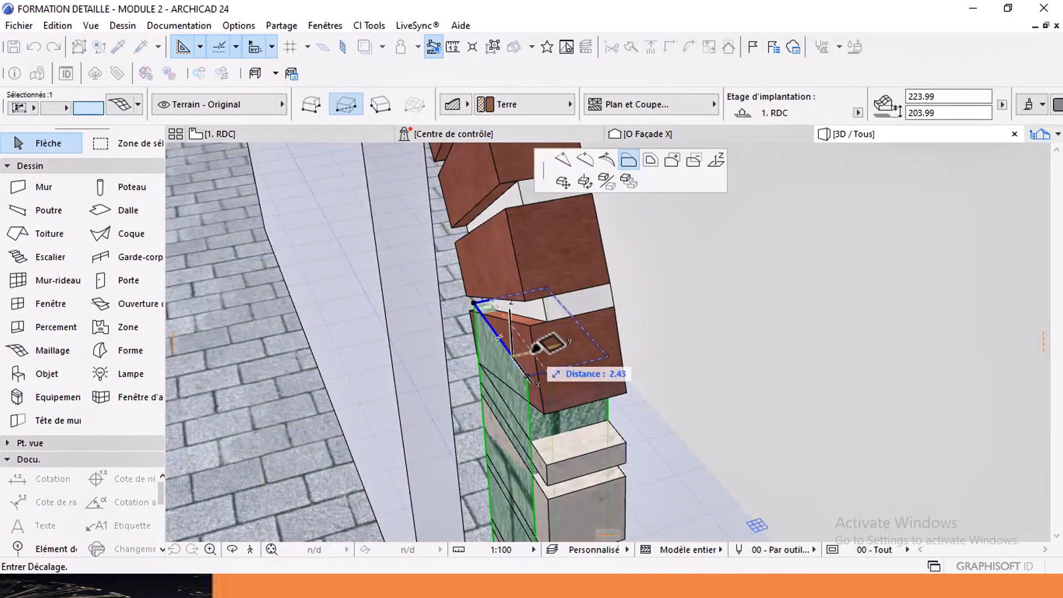
{"action": "left_click", "coordinate": [533, 351]}
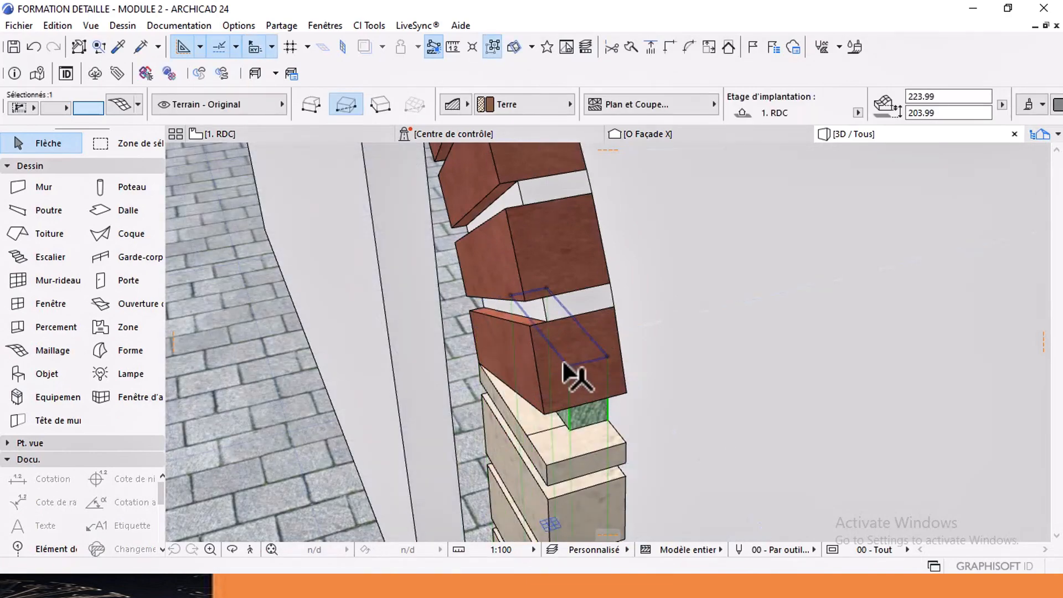
Step: Raise the height of both quoins to 200.10 so they reach the lower corner of the lintel's last brick
{"action": "scroll", "coordinate": [560, 370], "scroll_direction": "down", "scroll_amount": 2}
{"action": "middle_click_drag", "start_coordinate": [558, 374], "coordinate": [727, 326], "text": "shift"}
{"action": "mouse_move", "coordinate": [615, 293]}
{"action": "middle_mouse_down", "text": "shift"}
{"action": "mouse_move", "coordinate": [683, 287]}
{"action": "mouse_move", "coordinate": [636, 290]}
{"action": "middle_mouse_up", "text": "shift"}
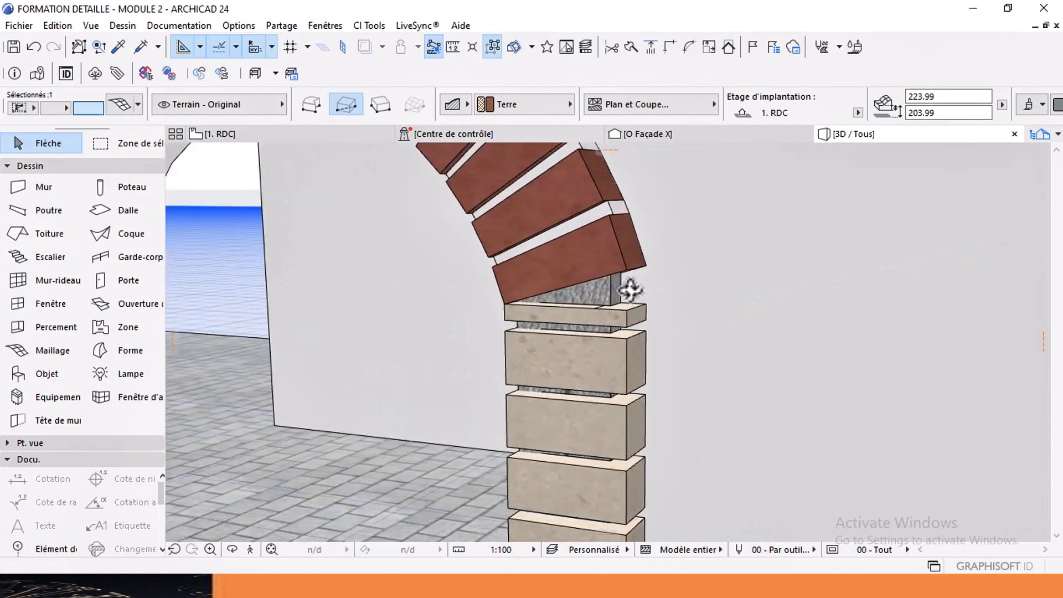
{"action": "left_click", "coordinate": [624, 317]}
{"action": "left_click", "coordinate": [585, 313], "text": "shift"}
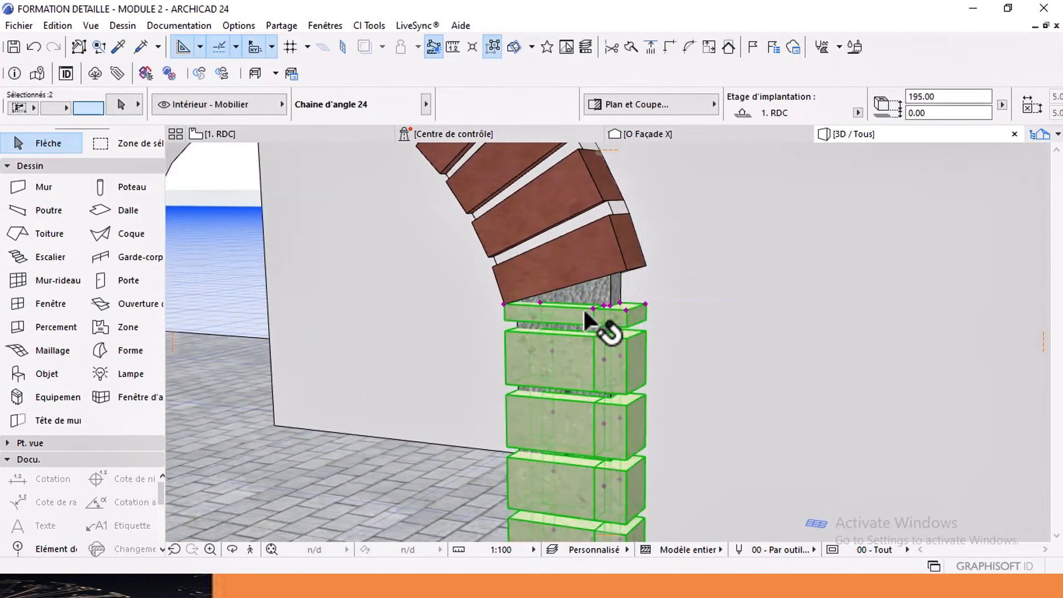
{"action": "left_click", "coordinate": [629, 318]}
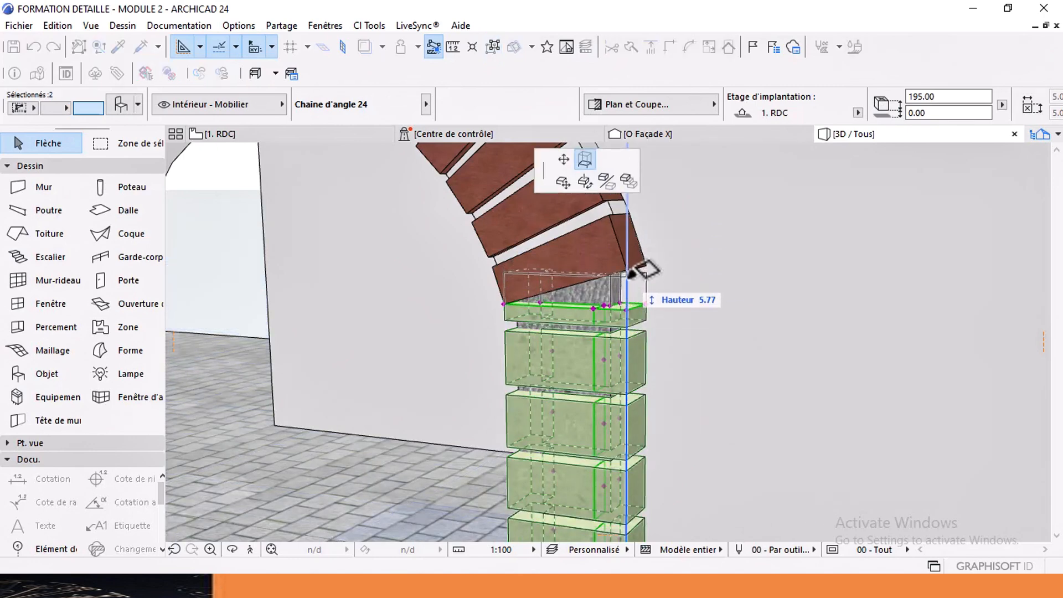
{"action": "left_click", "coordinate": [632, 276]}
Step: Change the filling mesh's surfaces to Peinture - Blanc titanium
{"action": "scroll", "coordinate": [623, 295], "scroll_direction": "down", "scroll_amount": 5}
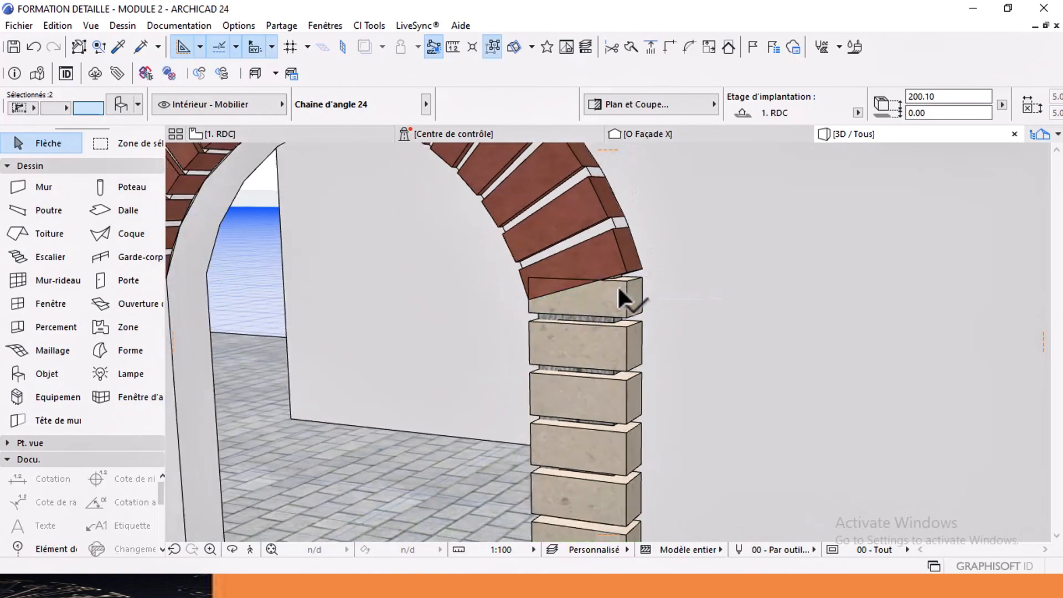
{"action": "scroll", "coordinate": [614, 310], "scroll_direction": "up", "scroll_amount": 8}
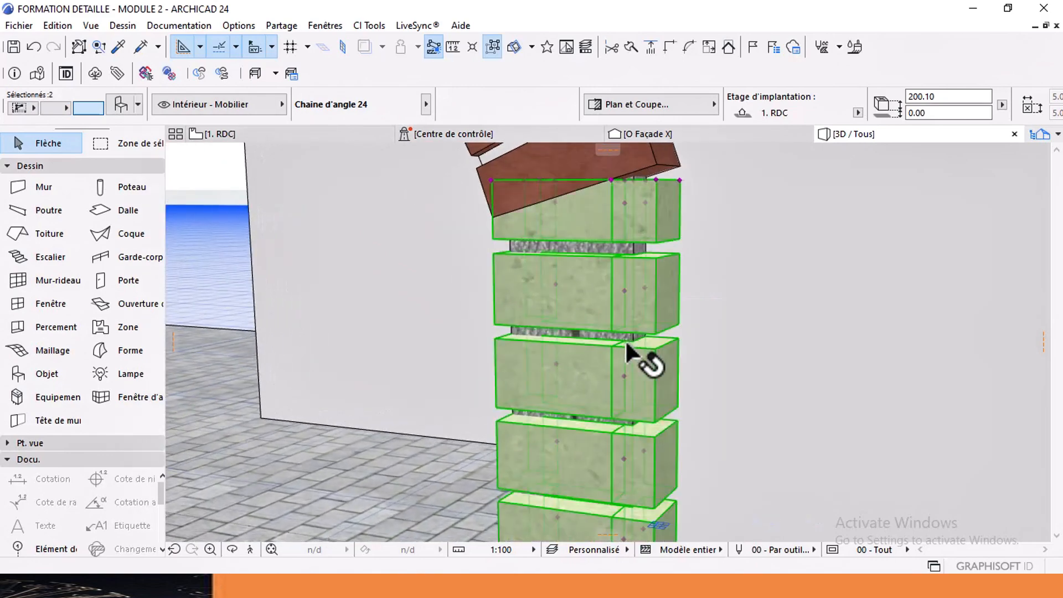
{"action": "left_click", "coordinate": [620, 331]}
{"action": "double_click", "coordinate": [620, 331]}
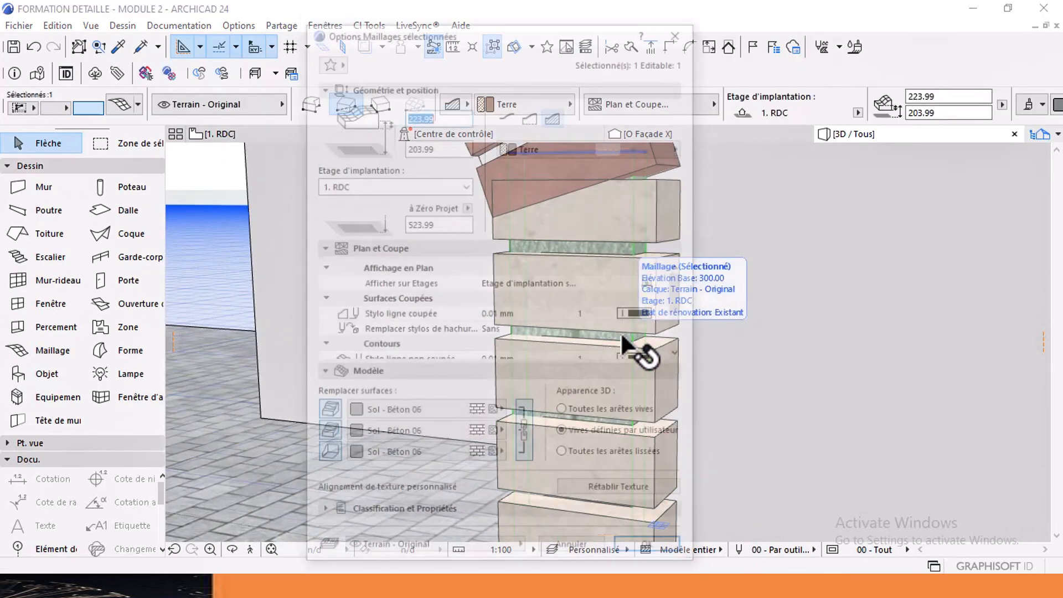
{"action": "left_click", "coordinate": [476, 413]}
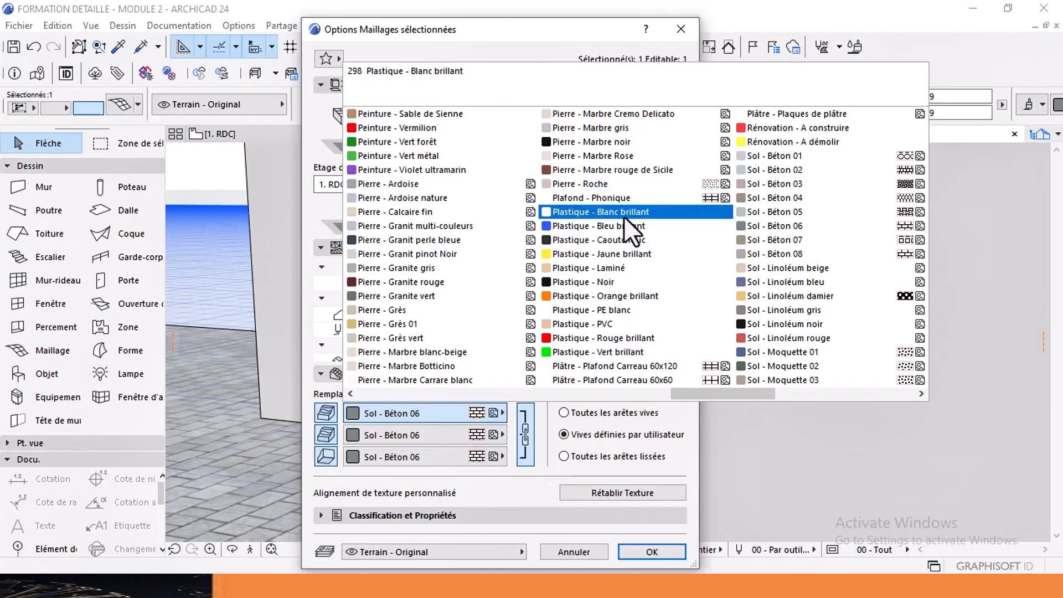
{"action": "scroll", "coordinate": [626, 223], "scroll_direction": "down", "scroll_amount": 2}
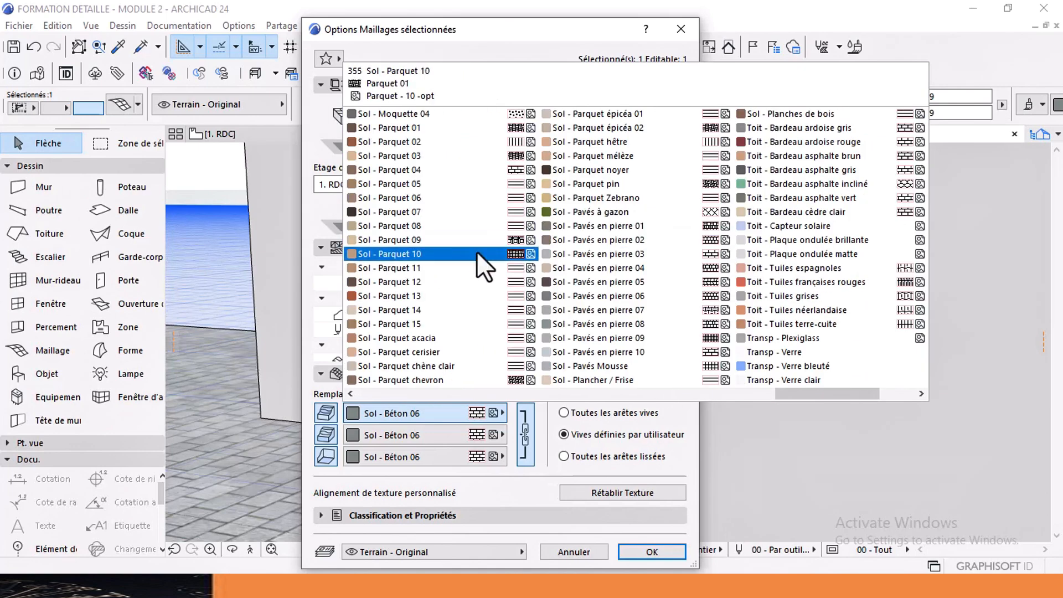
{"action": "scroll", "coordinate": [476, 252], "scroll_direction": "up", "scroll_amount": 2}
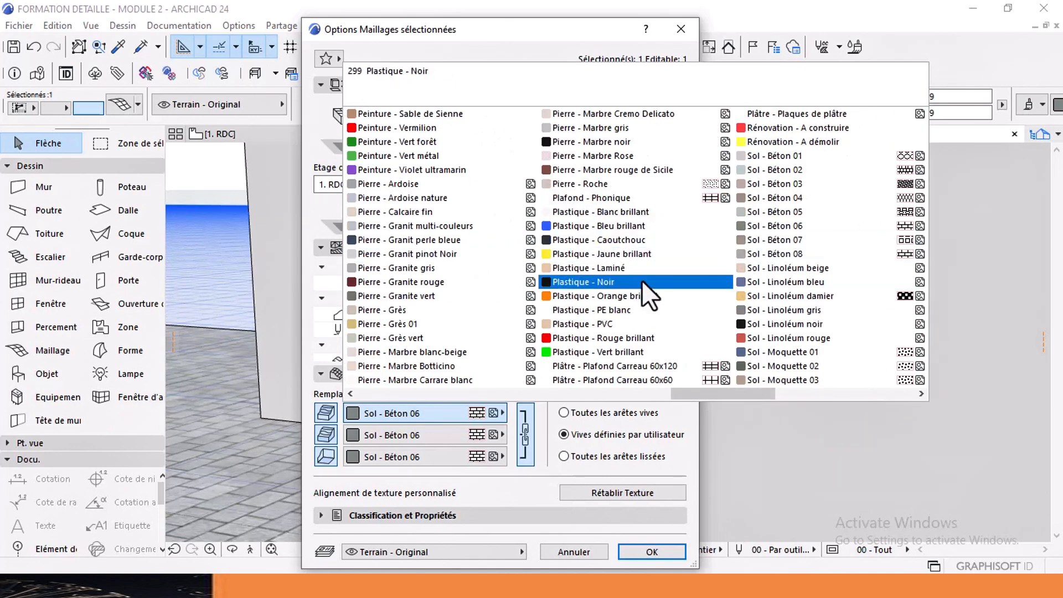
{"action": "scroll", "coordinate": [666, 285], "scroll_direction": "up", "scroll_amount": 1}
{"action": "scroll", "coordinate": [667, 286], "scroll_direction": "up", "scroll_amount": 1}
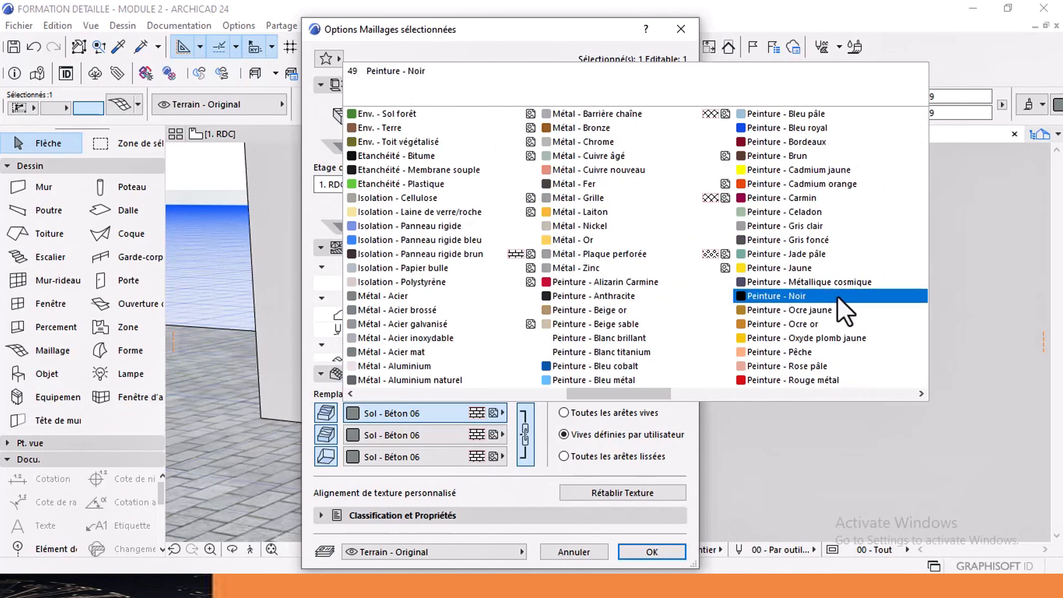
{"action": "left_click", "coordinate": [620, 353]}
{"action": "key", "text": "Return"}
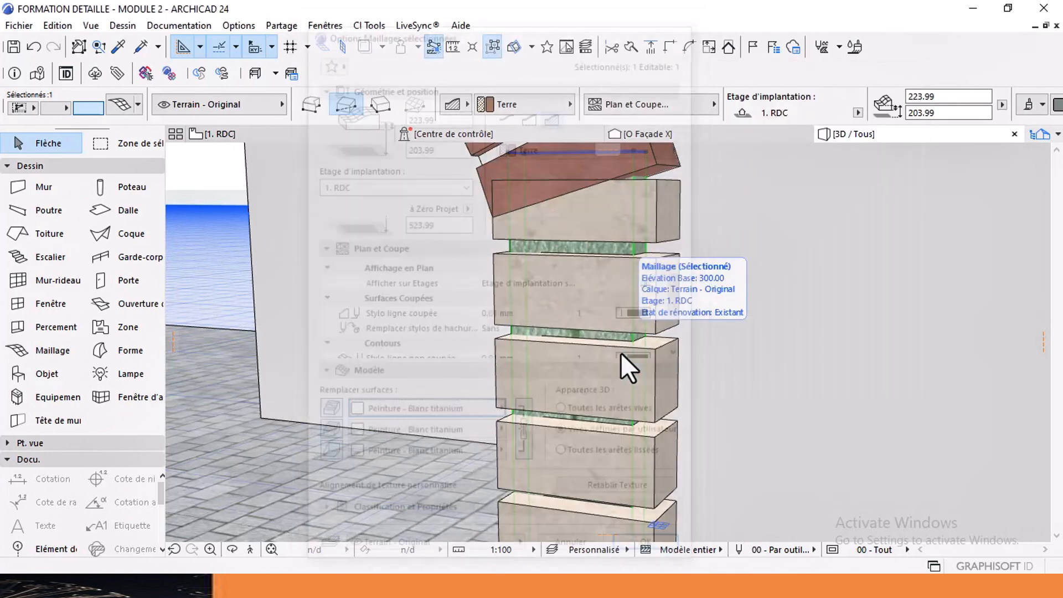
{"action": "key", "text": "Escape"}
Step: Open the arched lintel's settings and check its Plan et Coupe and Modèle sections for the surface options
{"action": "left_click", "coordinate": [604, 299]}
{"action": "scroll", "coordinate": [594, 282], "scroll_direction": "down", "scroll_amount": 1}
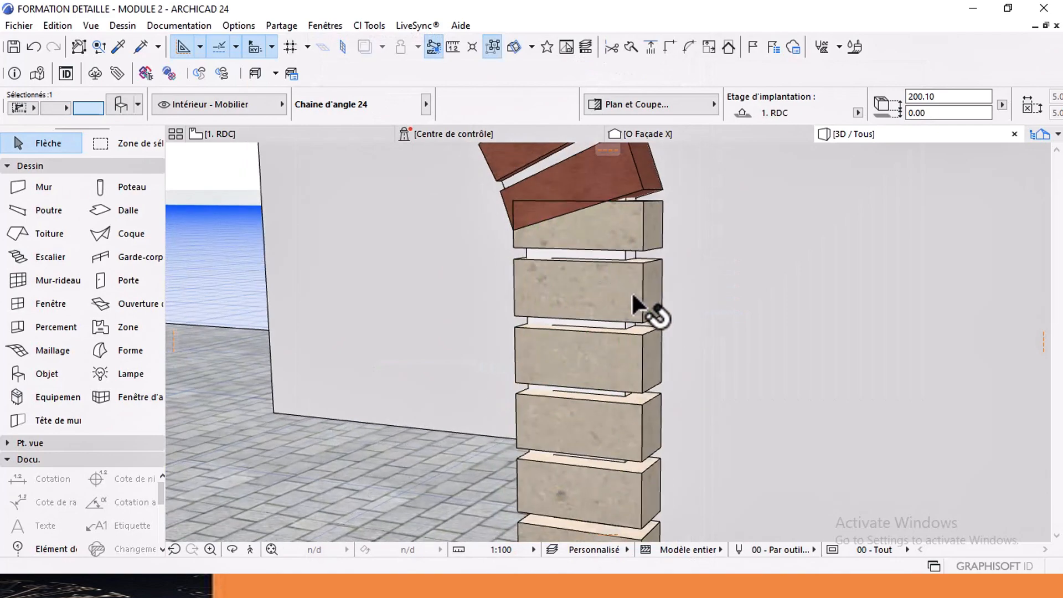
{"action": "scroll", "coordinate": [642, 292], "scroll_direction": "down", "scroll_amount": 1}
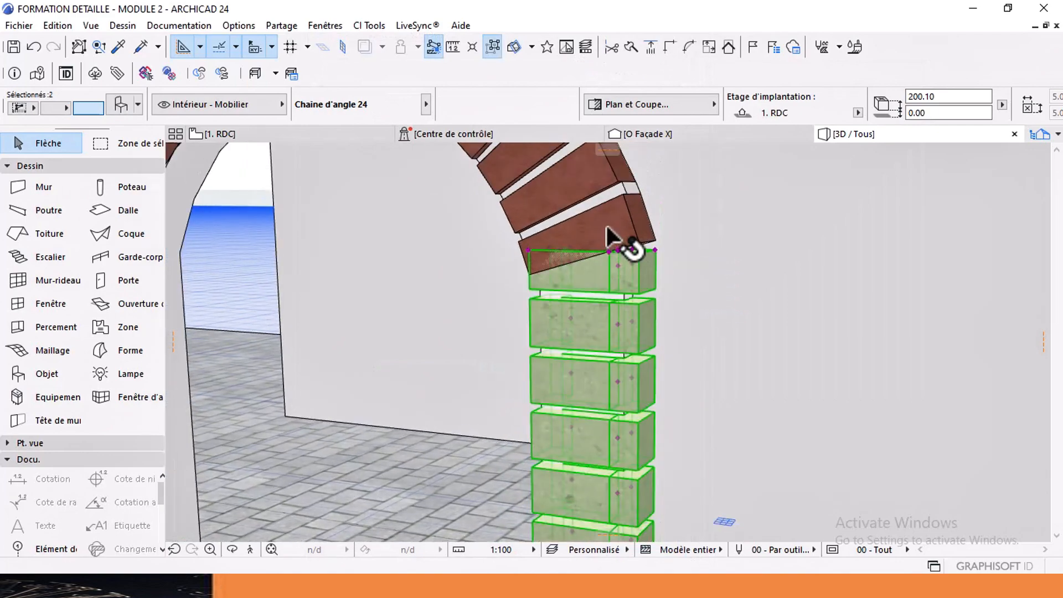
{"action": "left_click", "coordinate": [606, 228]}
{"action": "double_click", "coordinate": [606, 228]}
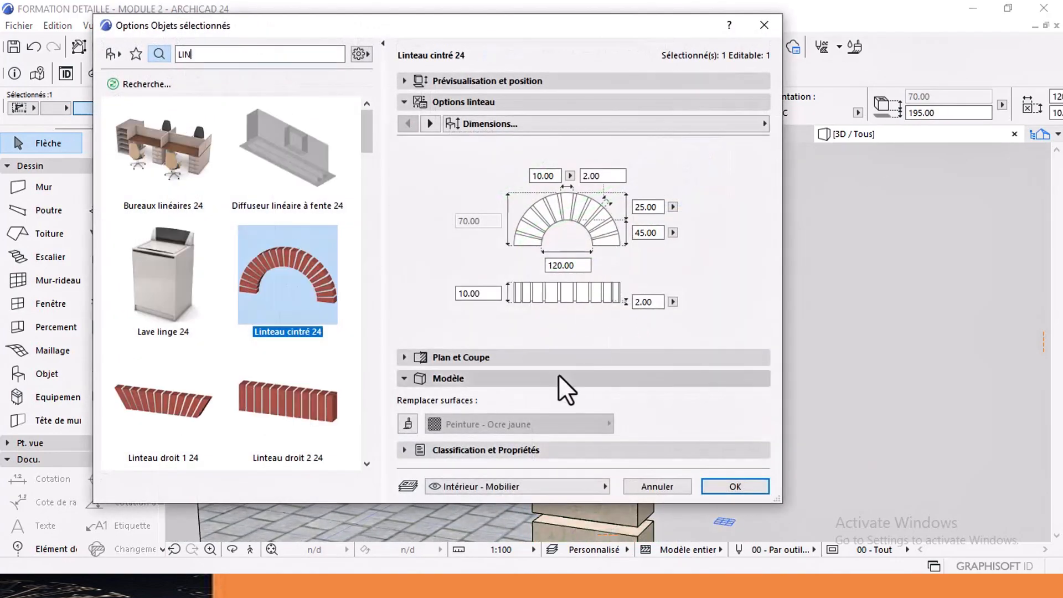
{"action": "left_click", "coordinate": [526, 378]}
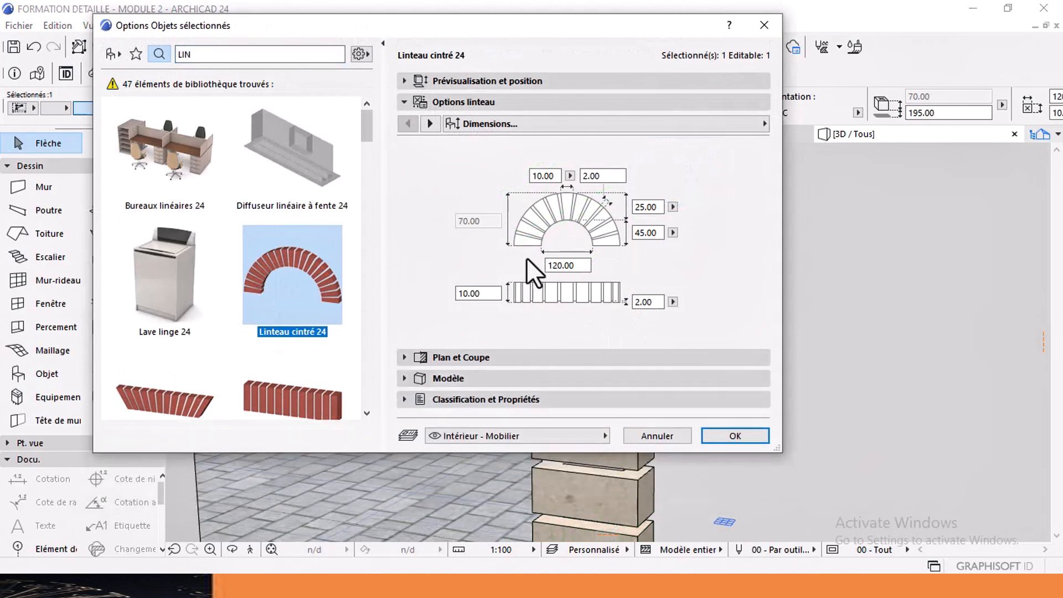
{"action": "left_click", "coordinate": [491, 357]}
{"action": "left_click", "coordinate": [476, 482]}
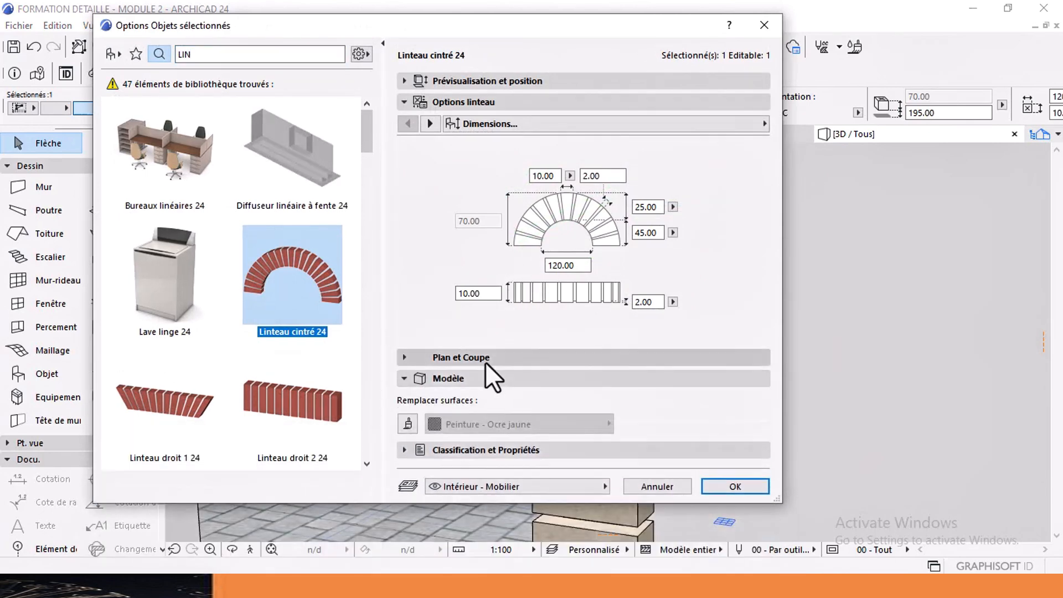
{"action": "left_click", "coordinate": [487, 357]}
{"action": "scroll", "coordinate": [506, 373], "scroll_direction": "down", "scroll_amount": 5}
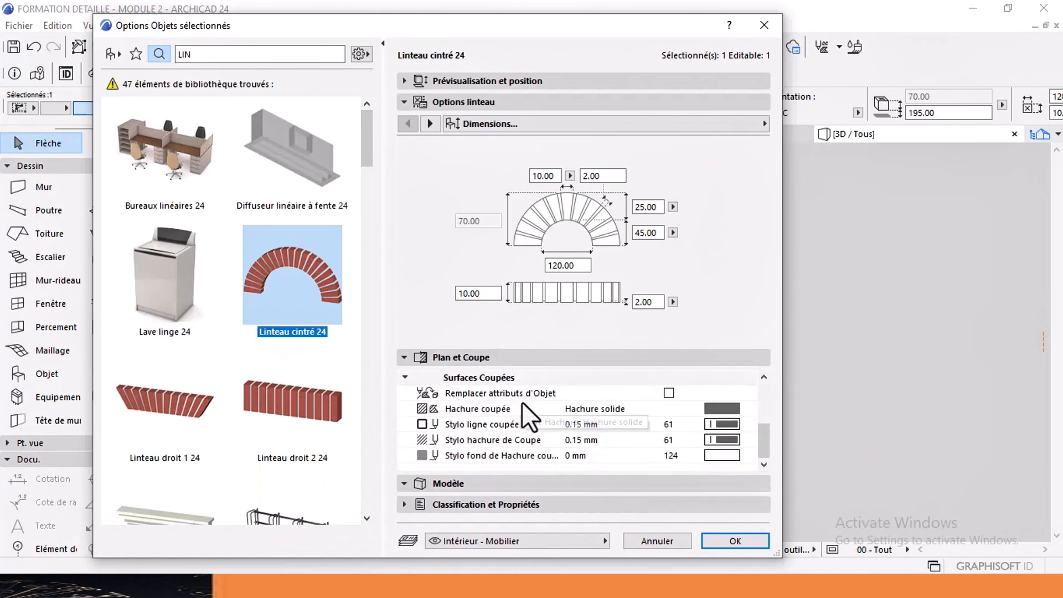
Step: Check which surface the arched lintel's Brique uses under Représentation et matériaux, and close the settings without changes
{"action": "left_click", "coordinate": [428, 123]}
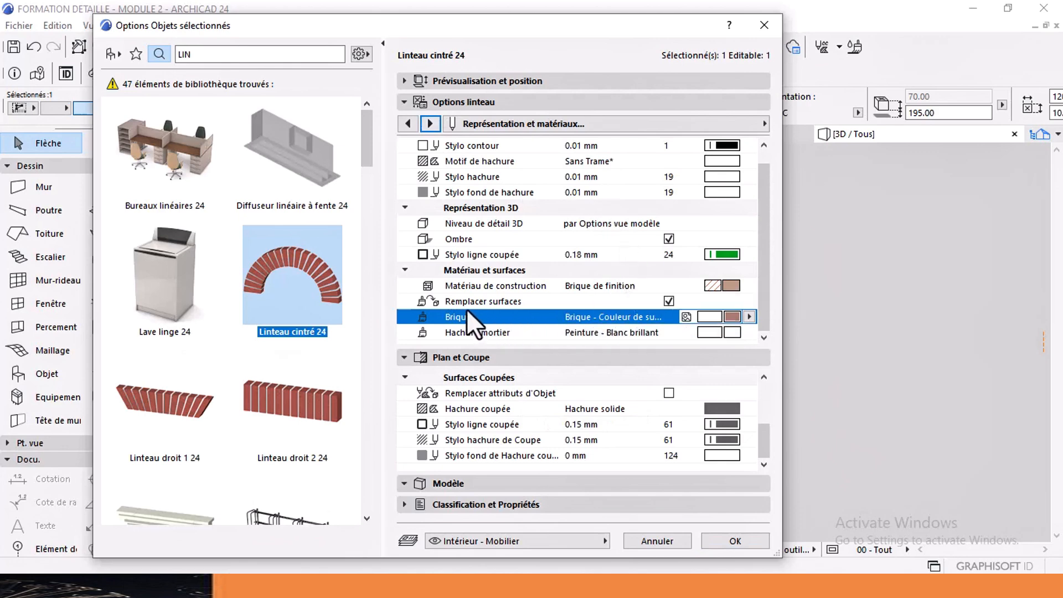
{"action": "left_click", "coordinate": [731, 317]}
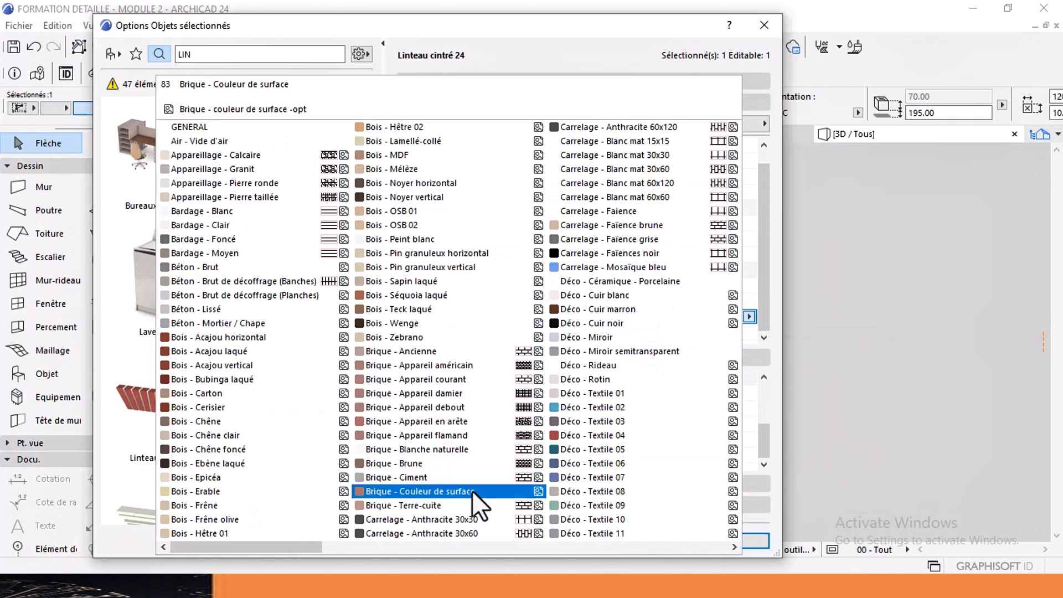
{"action": "left_click", "coordinate": [764, 270]}
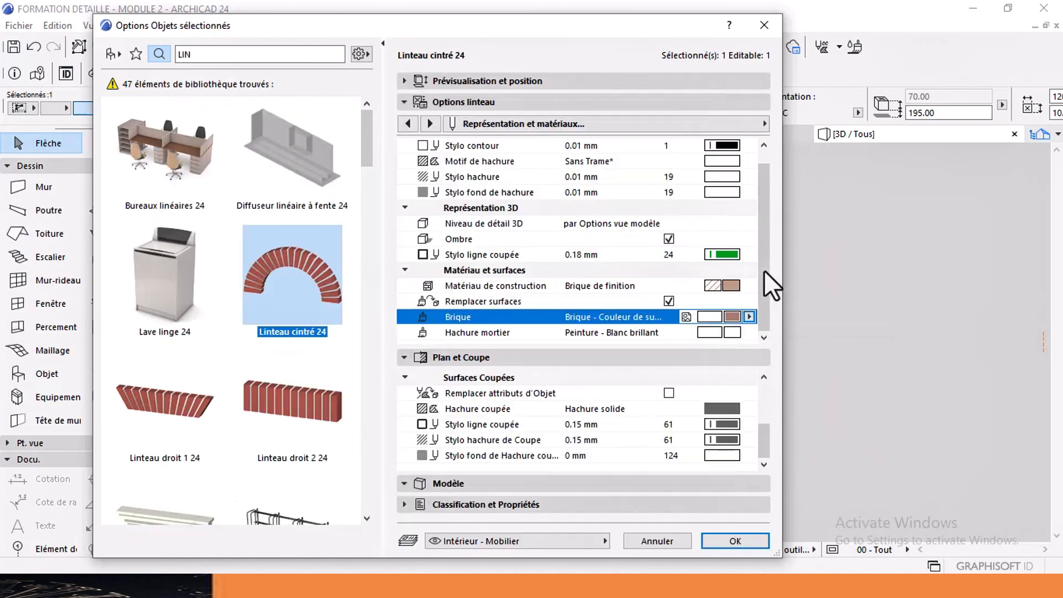
{"action": "left_click", "coordinate": [745, 313]}
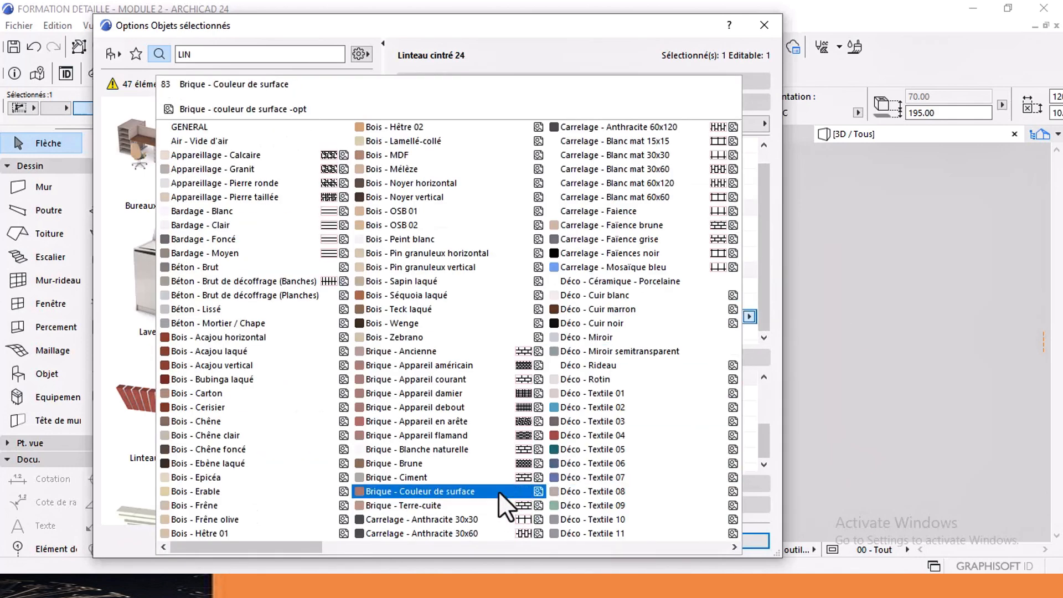
{"action": "left_click", "coordinate": [755, 37]}
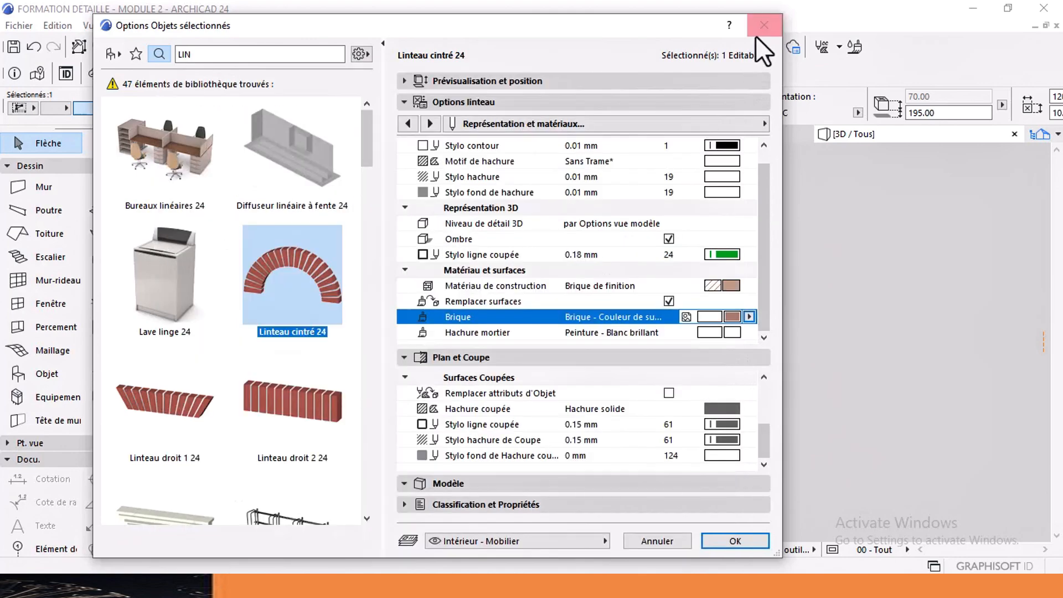
{"action": "left_click", "coordinate": [763, 25]}
Step: Override the surfaces of both door-pillar quoins with Brique - Couleur de surface
{"action": "left_click", "coordinate": [602, 382]}
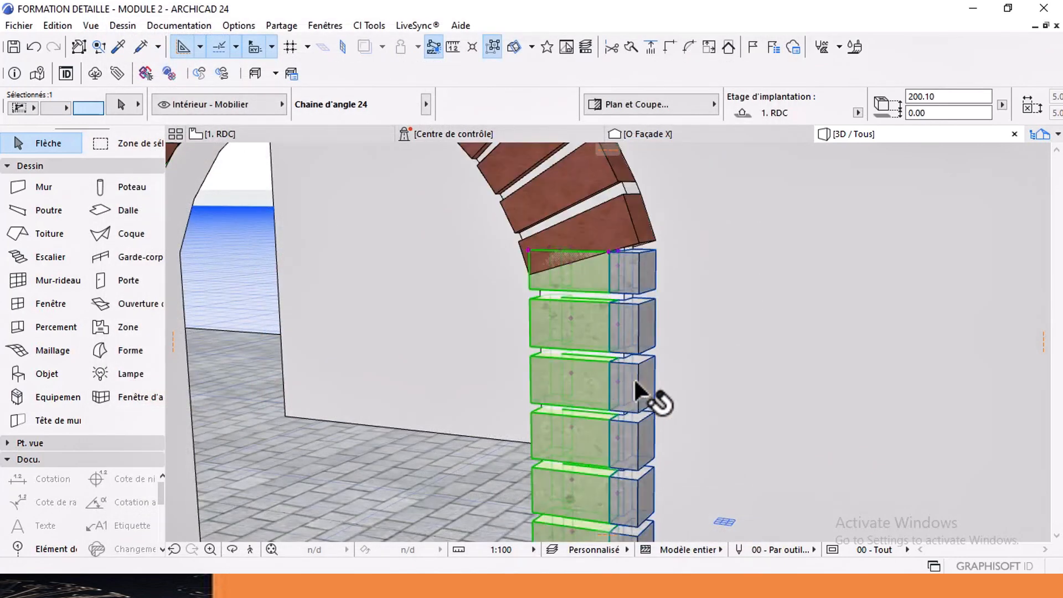
{"action": "left_click", "coordinate": [633, 378], "text": "shift"}
{"action": "key", "text": "ctrl+t"}
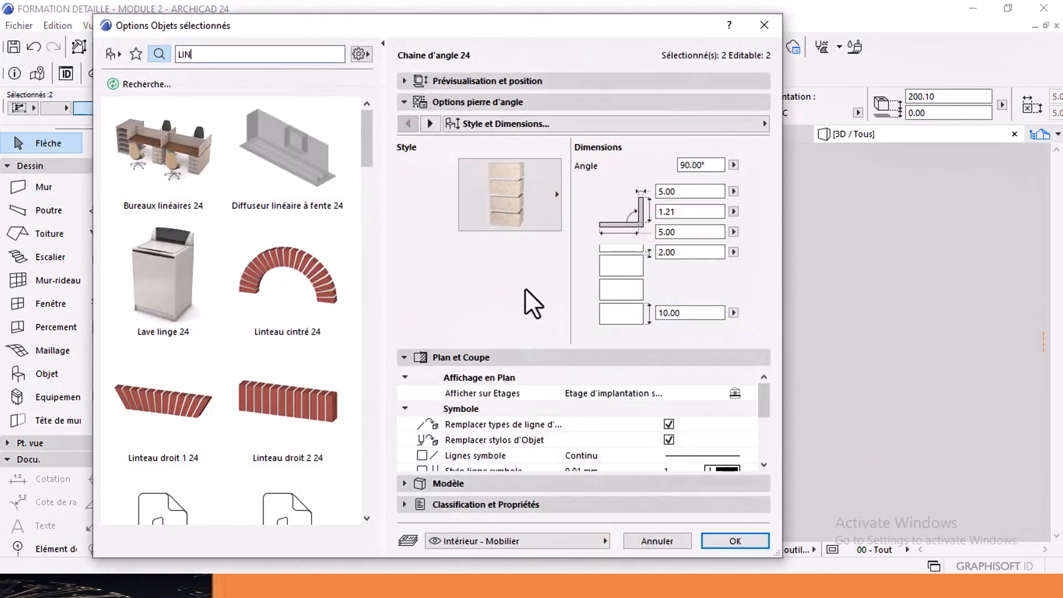
{"action": "left_click", "coordinate": [480, 485]}
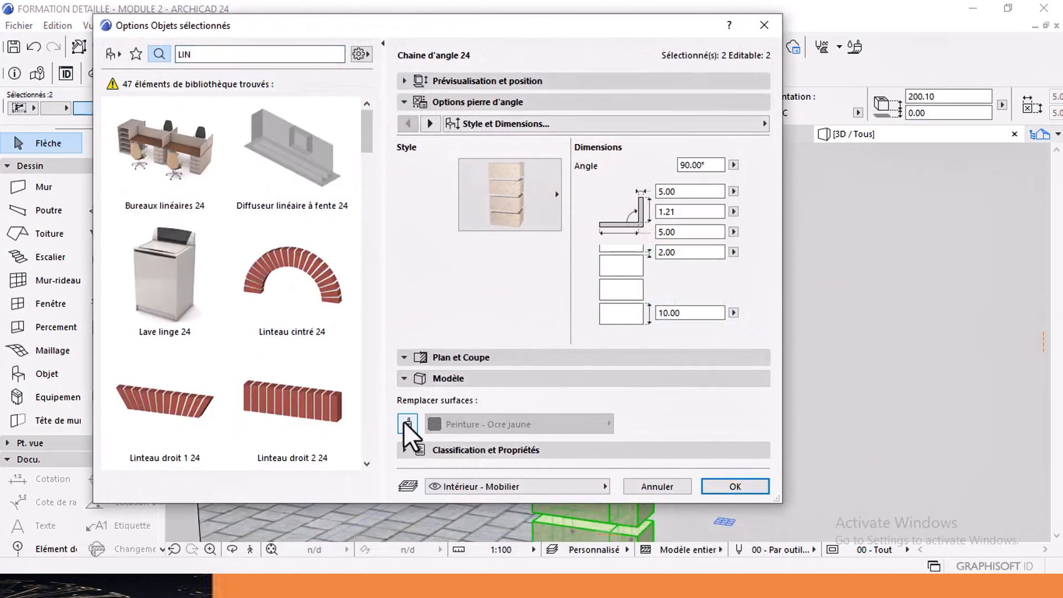
{"action": "left_click", "coordinate": [465, 424]}
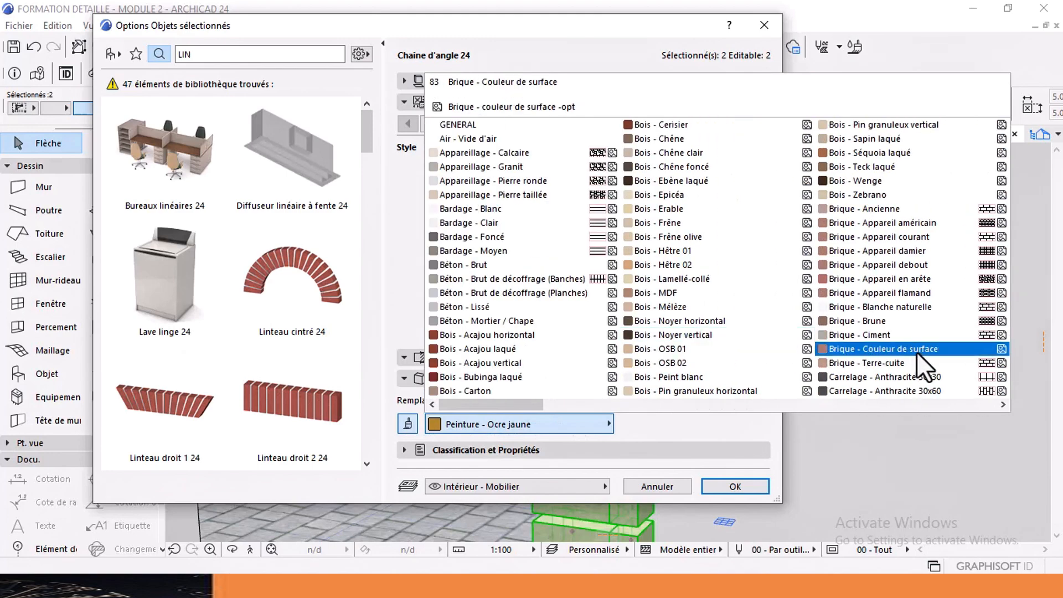
{"action": "left_click", "coordinate": [916, 350]}
{"action": "key", "text": "Return"}
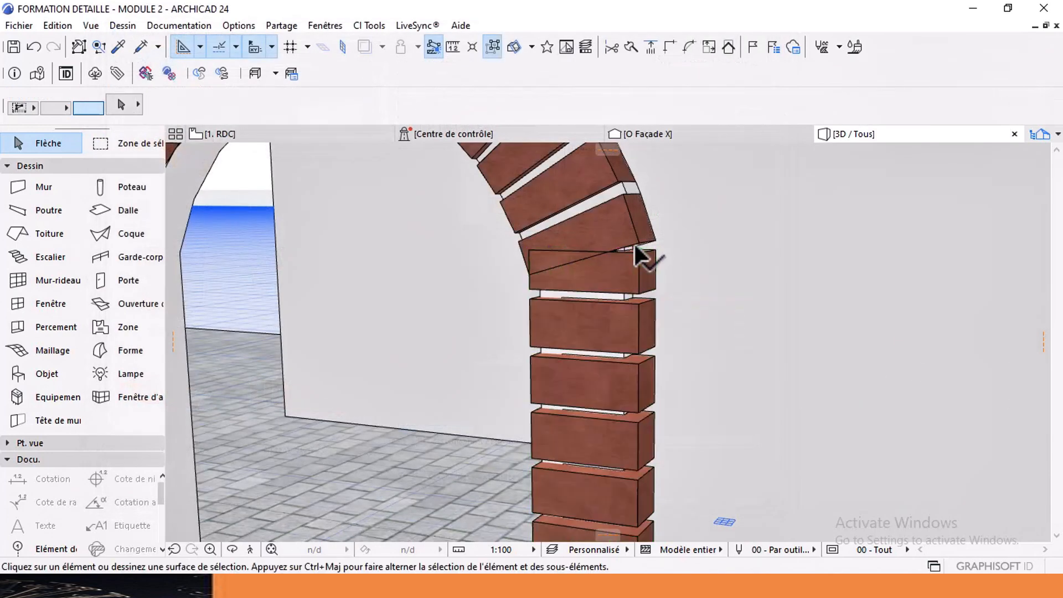
Step: In the RDC floor plan, offset the inner filling mesh's opening-side edge inward so it sits back from the quoin's face
{"action": "scroll", "coordinate": [636, 252], "scroll_direction": "down", "scroll_amount": 10}
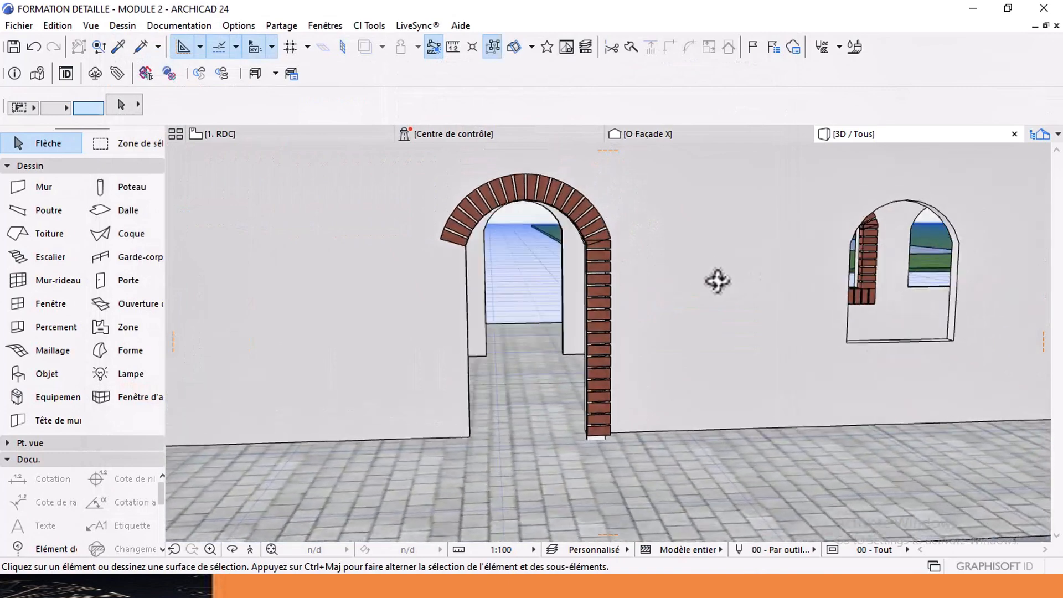
{"action": "scroll", "coordinate": [595, 387], "scroll_direction": "up", "scroll_amount": 8}
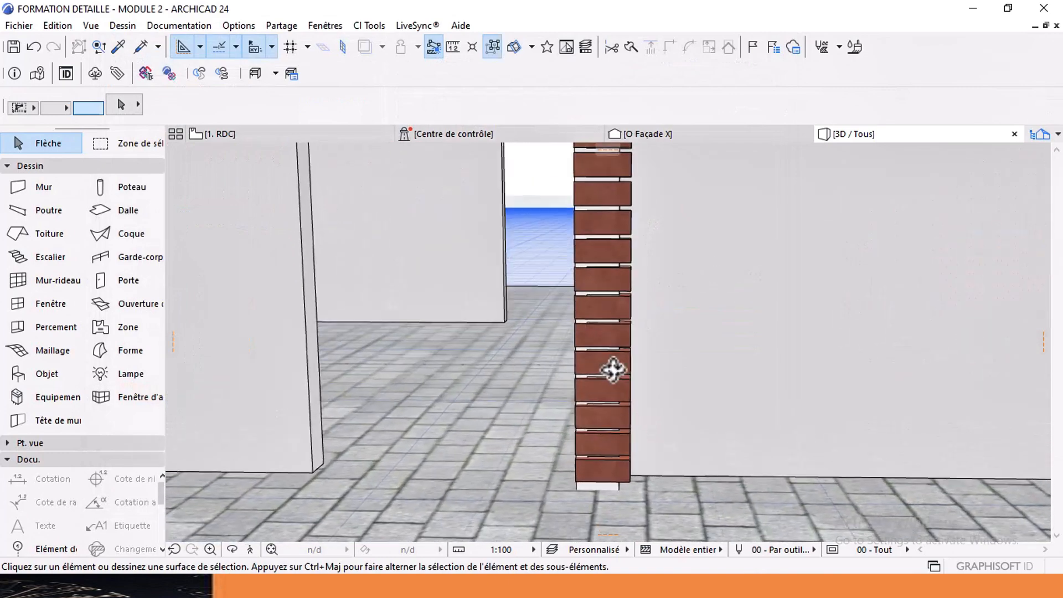
{"action": "mouse_move", "coordinate": [613, 370]}
{"action": "middle_mouse_down", "text": "shift"}
{"action": "mouse_move", "coordinate": [697, 380]}
{"action": "mouse_move", "coordinate": [619, 386]}
{"action": "middle_mouse_up", "text": "shift"}
{"action": "scroll", "coordinate": [609, 333], "scroll_direction": "up", "scroll_amount": 3}
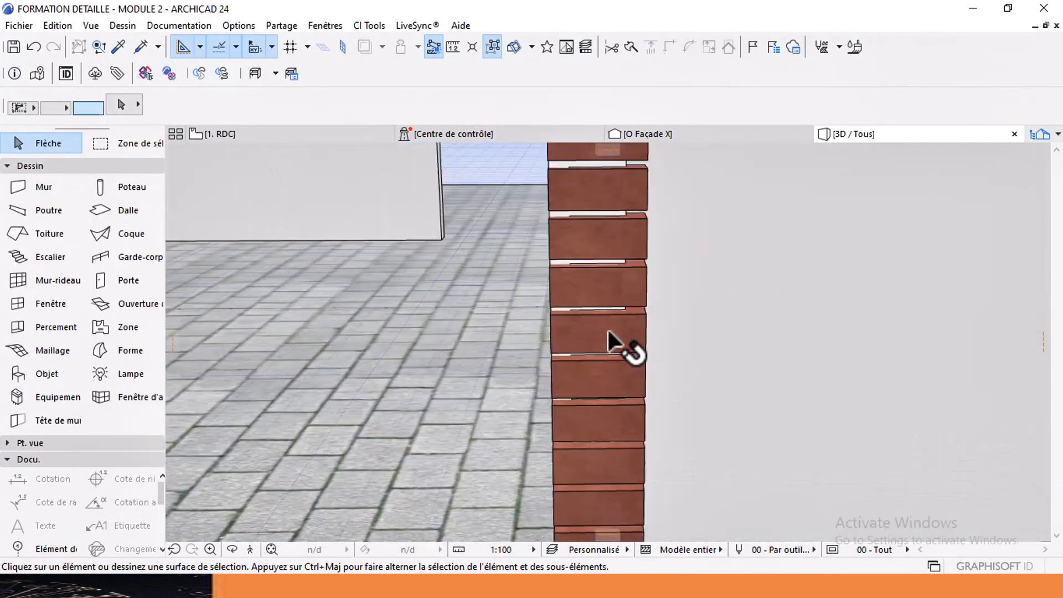
{"action": "scroll", "coordinate": [609, 339], "scroll_direction": "up", "scroll_amount": 3}
{"action": "middle_click_drag", "start_coordinate": [555, 297], "coordinate": [608, 316], "text": "shift"}
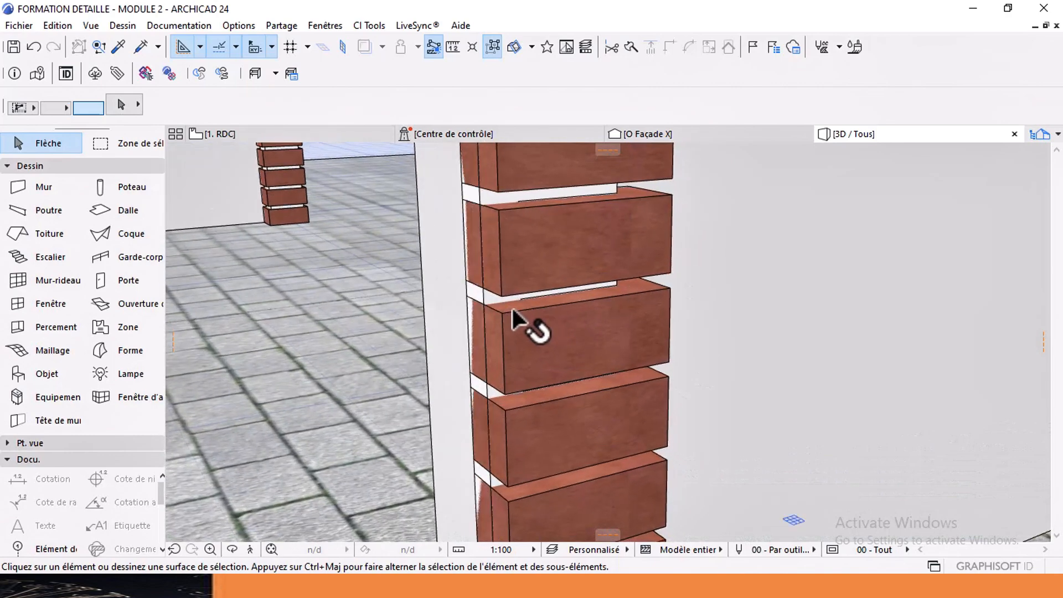
{"action": "left_click", "coordinate": [259, 133]}
{"action": "scroll", "coordinate": [566, 350], "scroll_direction": "down", "scroll_amount": 4}
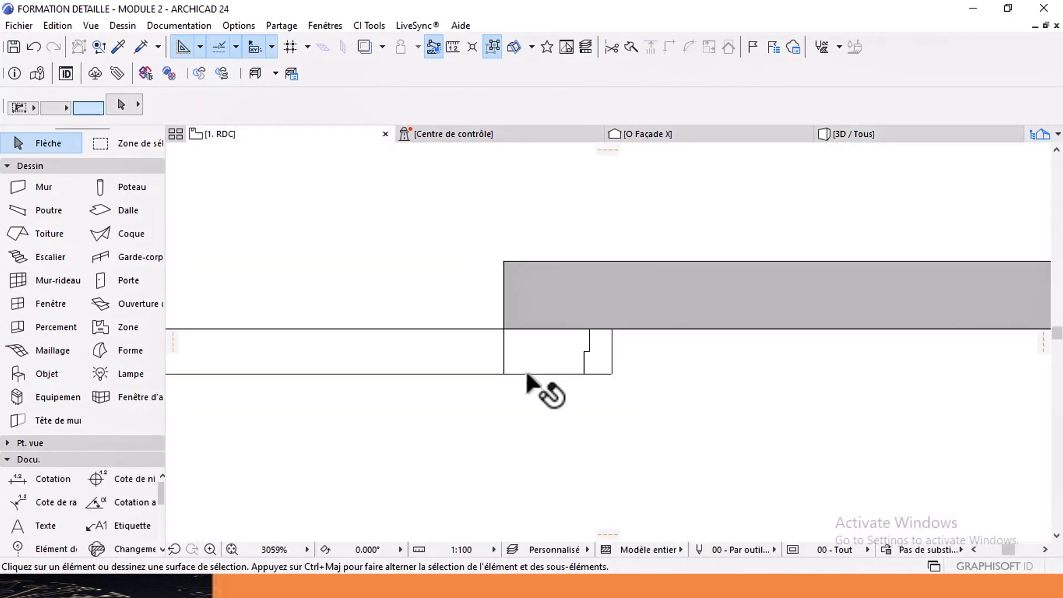
{"action": "left_click_drag", "start_coordinate": [450, 467], "coordinate": [683, 267]}
{"action": "scroll", "coordinate": [517, 360], "scroll_direction": "up", "scroll_amount": 3}
{"action": "left_click", "coordinate": [559, 447]}
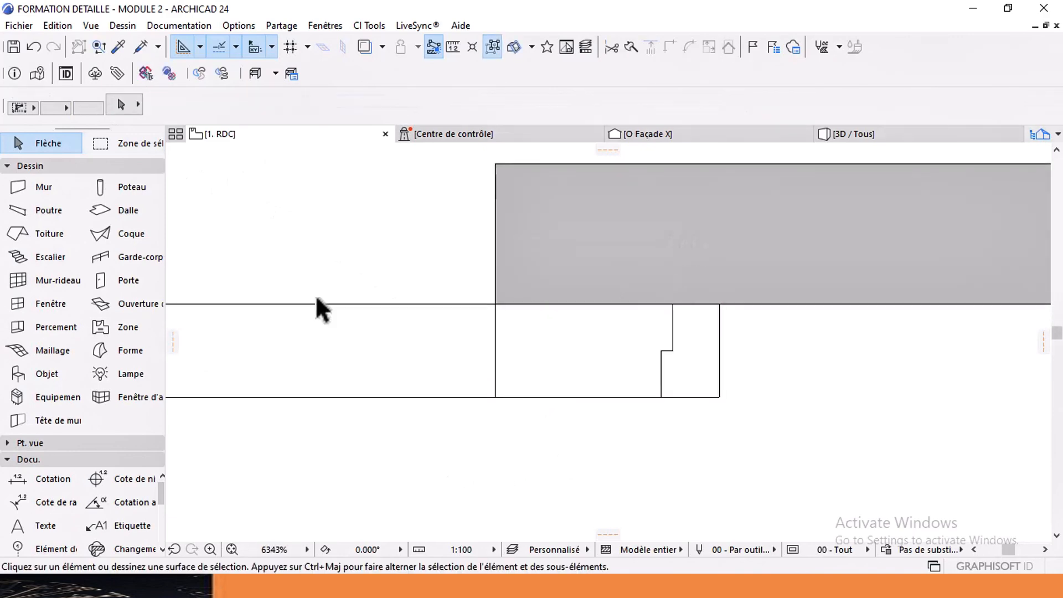
{"action": "left_click_drag", "start_coordinate": [506, 460], "coordinate": [680, 253]}
{"action": "left_click_drag", "start_coordinate": [463, 475], "coordinate": [695, 240]}
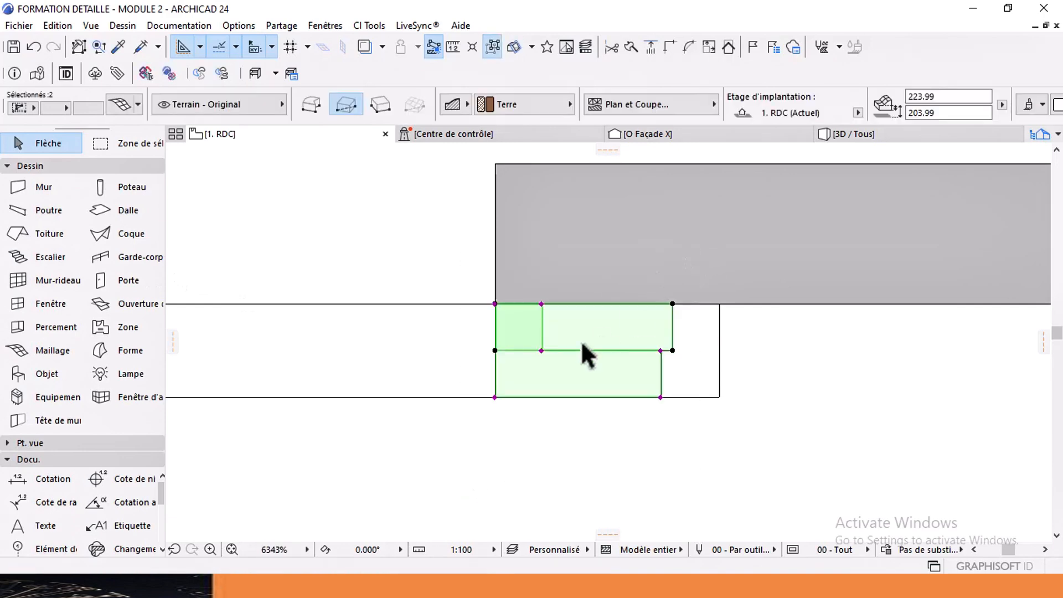
{"action": "left_click", "coordinate": [504, 387], "text": "shift"}
{"action": "left_click", "coordinate": [495, 327]}
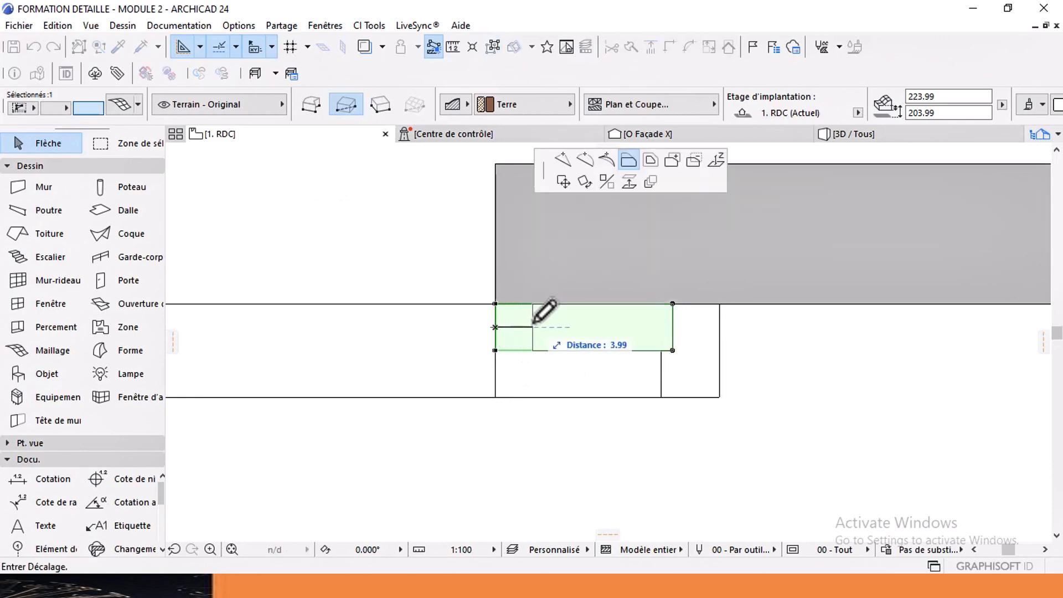
{"action": "key", "text": "Return"}
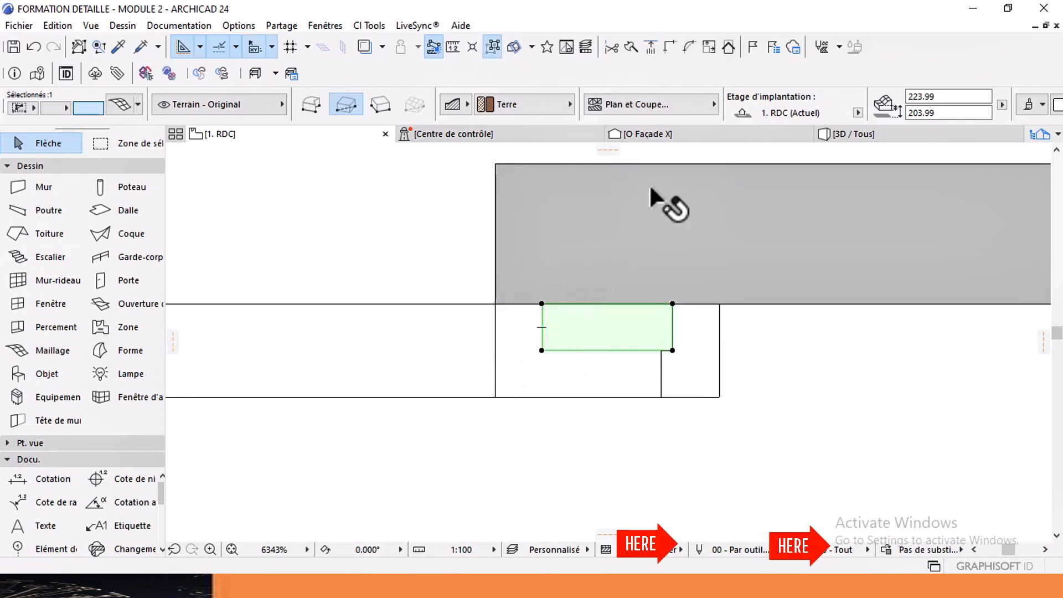
Step: Inspect the door pillar in 3D to check how the filling mesh sits between the bricks, up to the arch
{"action": "left_click", "coordinate": [842, 135]}
{"action": "key", "text": "Escape"}
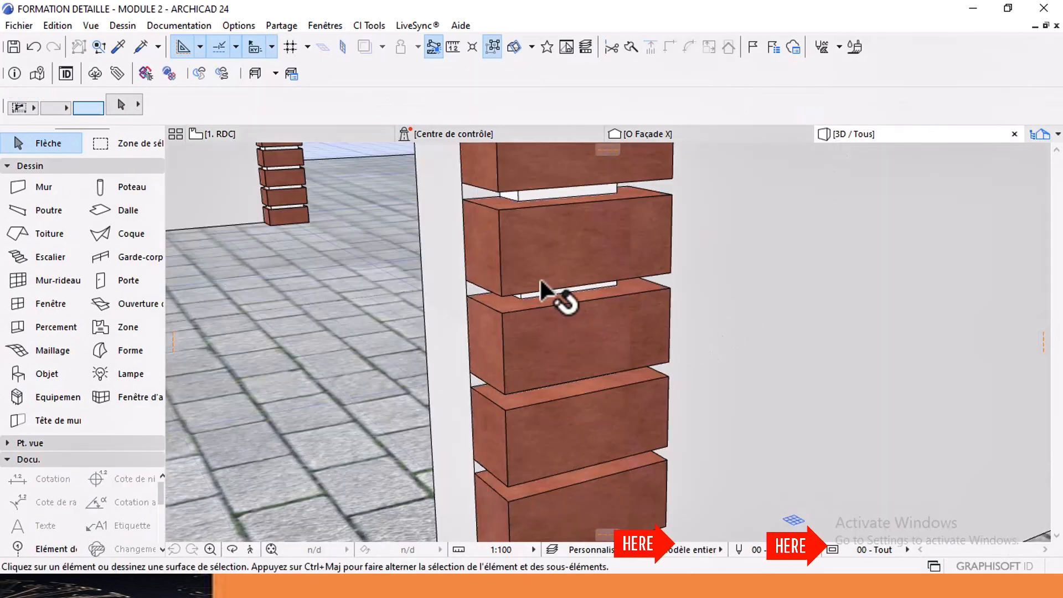
{"action": "scroll", "coordinate": [549, 290], "scroll_direction": "down", "scroll_amount": 2}
{"action": "middle_click_drag", "start_coordinate": [549, 290], "coordinate": [435, 267], "text": "shift"}
{"action": "scroll", "coordinate": [640, 336], "scroll_direction": "down", "scroll_amount": 1}
{"action": "middle_click_drag", "start_coordinate": [608, 306], "coordinate": [536, 328]}
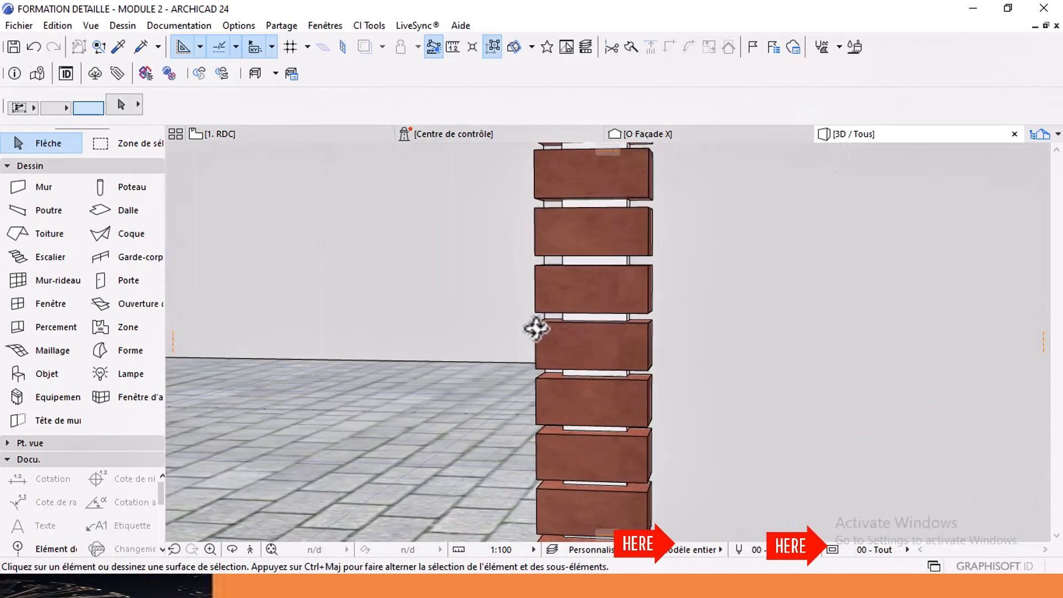
{"action": "scroll", "coordinate": [641, 319], "scroll_direction": "up", "scroll_amount": 1}
{"action": "scroll", "coordinate": [634, 299], "scroll_direction": "down", "scroll_amount": 4}
{"action": "middle_click_drag", "start_coordinate": [617, 252], "coordinate": [650, 305]}
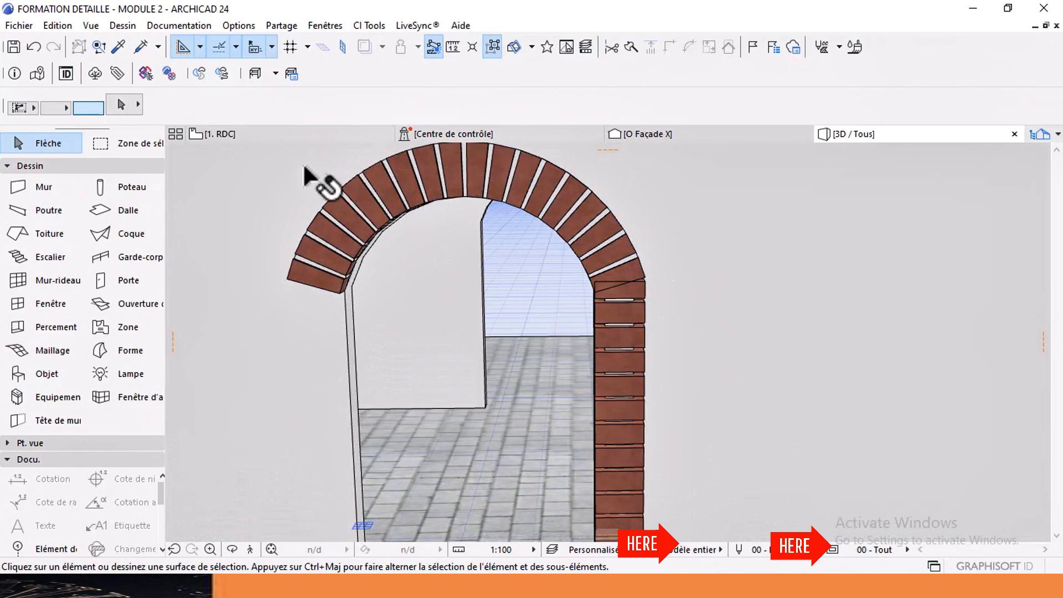
Step: In the RDC floor plan, copy the pillar's quoins and filling mesh to the opposite jamb, aligning them with the wall's opening corner
{"action": "left_click", "coordinate": [263, 134]}
{"action": "left_click", "coordinate": [537, 264]}
{"action": "scroll", "coordinate": [498, 227], "scroll_direction": "down", "scroll_amount": 3}
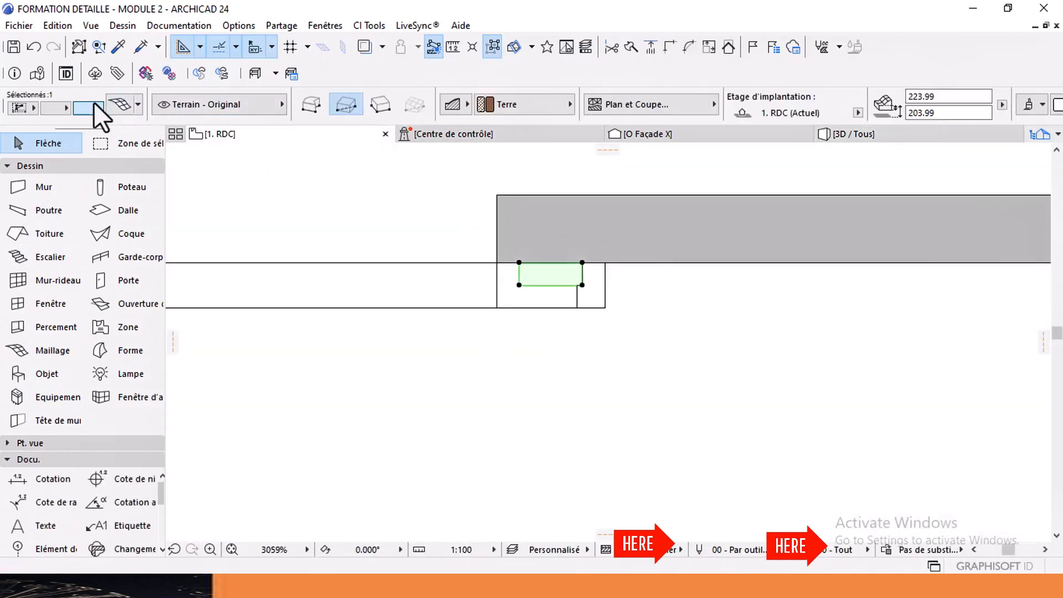
{"action": "scroll", "coordinate": [498, 218], "scroll_direction": "down", "scroll_amount": 2}
{"action": "left_click_drag", "start_coordinate": [474, 204], "coordinate": [596, 347]}
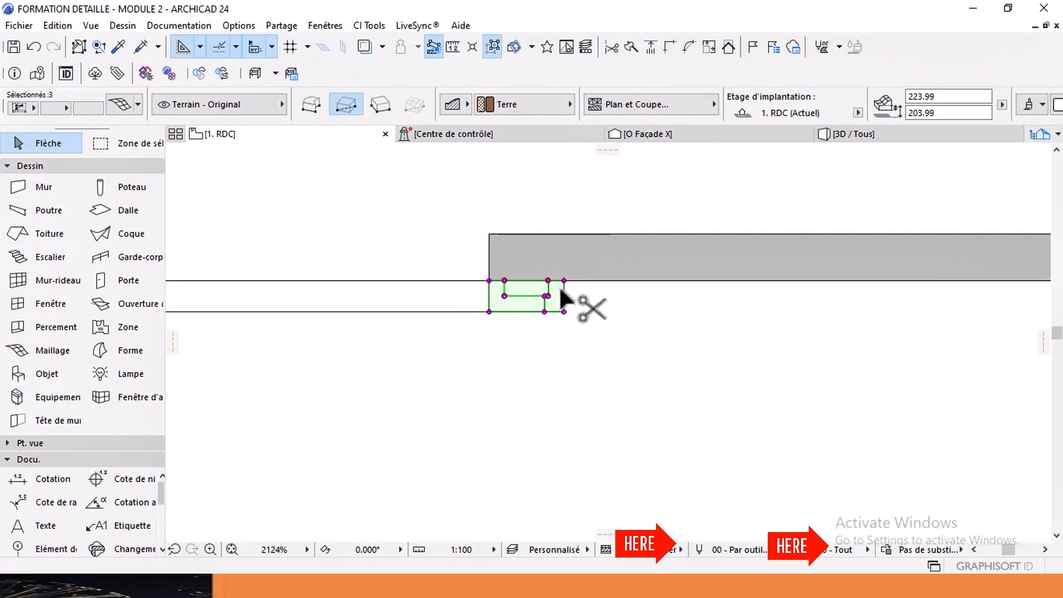
{"action": "scroll", "coordinate": [556, 280], "scroll_direction": "down", "scroll_amount": 2}
{"action": "scroll", "coordinate": [586, 324], "scroll_direction": "up", "scroll_amount": 2}
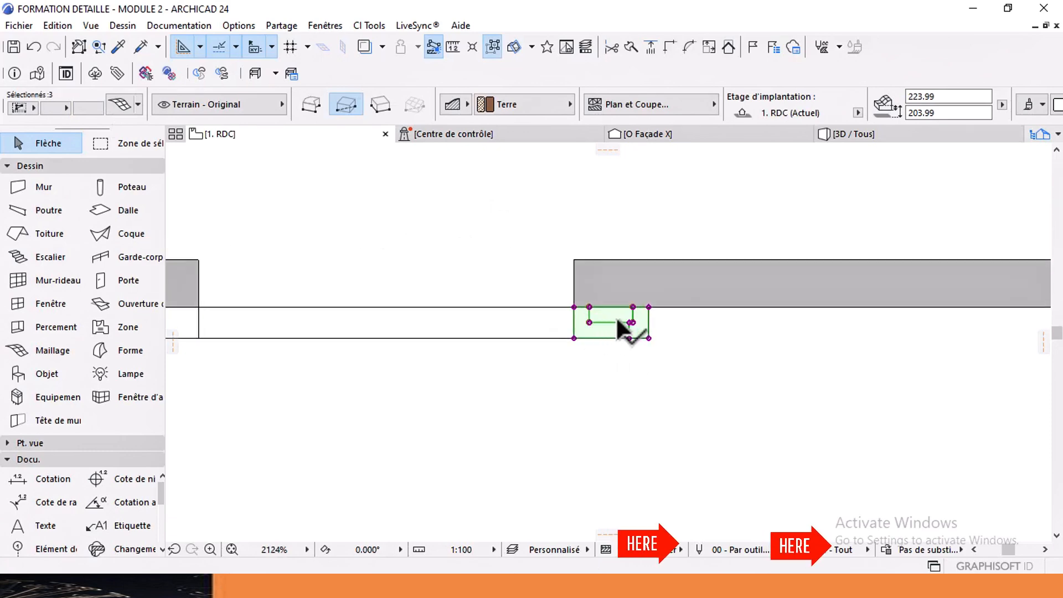
{"action": "key", "text": "ctrl+shift+d"}
{"action": "left_click", "coordinate": [648, 306]}
{"action": "middle_click_drag", "start_coordinate": [474, 314], "coordinate": [797, 340]}
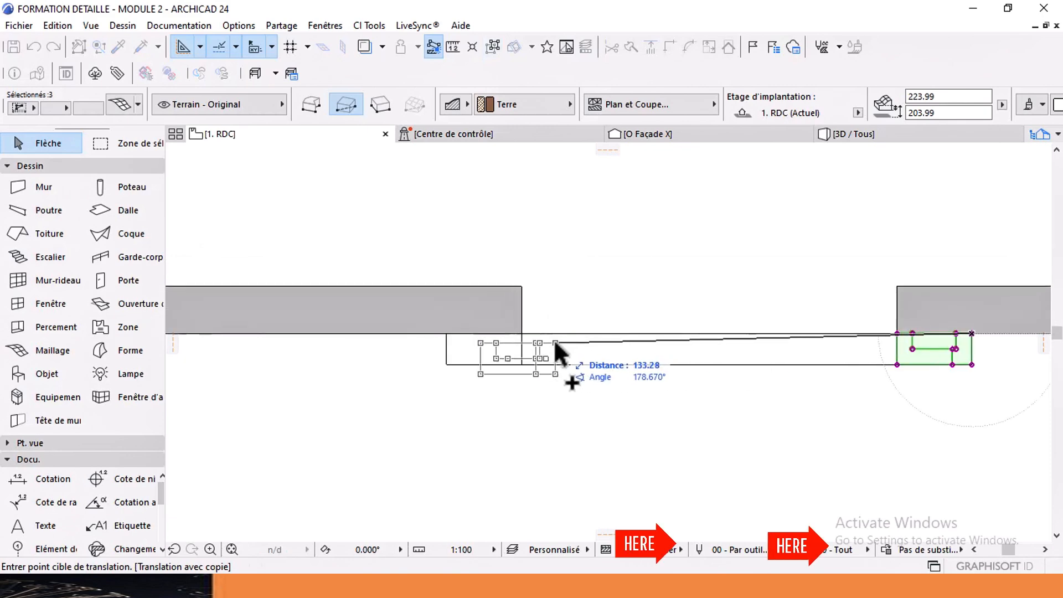
{"action": "left_click", "coordinate": [521, 333]}
Step: Clear the selection and examine the bases of both door pillars in 3D
{"action": "left_click", "coordinate": [845, 137]}
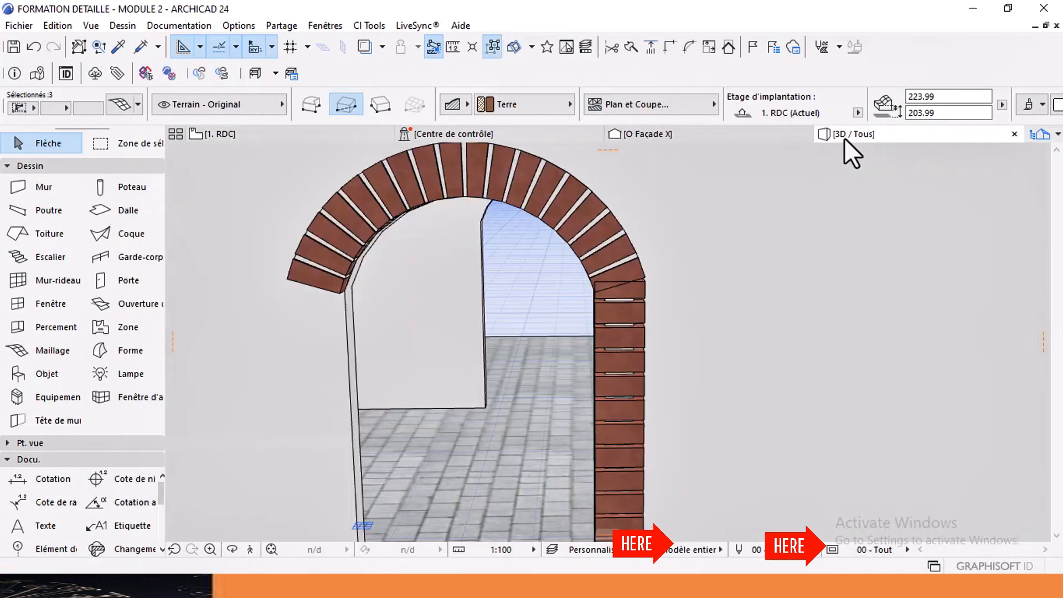
{"action": "key", "text": "Escape"}
{"action": "scroll", "coordinate": [526, 272], "scroll_direction": "down", "scroll_amount": 7}
{"action": "middle_click_drag", "start_coordinate": [530, 300], "coordinate": [379, 339]}
{"action": "scroll", "coordinate": [526, 300], "scroll_direction": "up", "scroll_amount": 2}
{"action": "scroll", "coordinate": [523, 306], "scroll_direction": "up", "scroll_amount": 3}
{"action": "scroll", "coordinate": [499, 368], "scroll_direction": "up", "scroll_amount": 5}
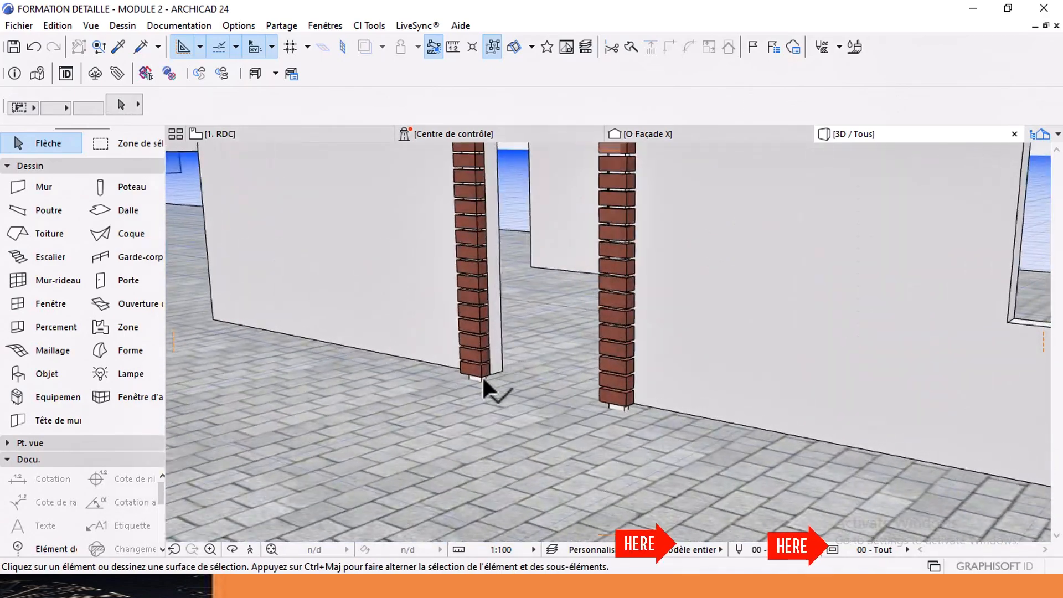
Step: Stretch the bases of all four door quoins down to -5.00, giving them a height of 205.10
{"action": "left_click", "coordinate": [480, 371]}
{"action": "left_click", "coordinate": [462, 368], "text": "shift"}
{"action": "scroll", "coordinate": [621, 396], "scroll_direction": "up", "scroll_amount": 1}
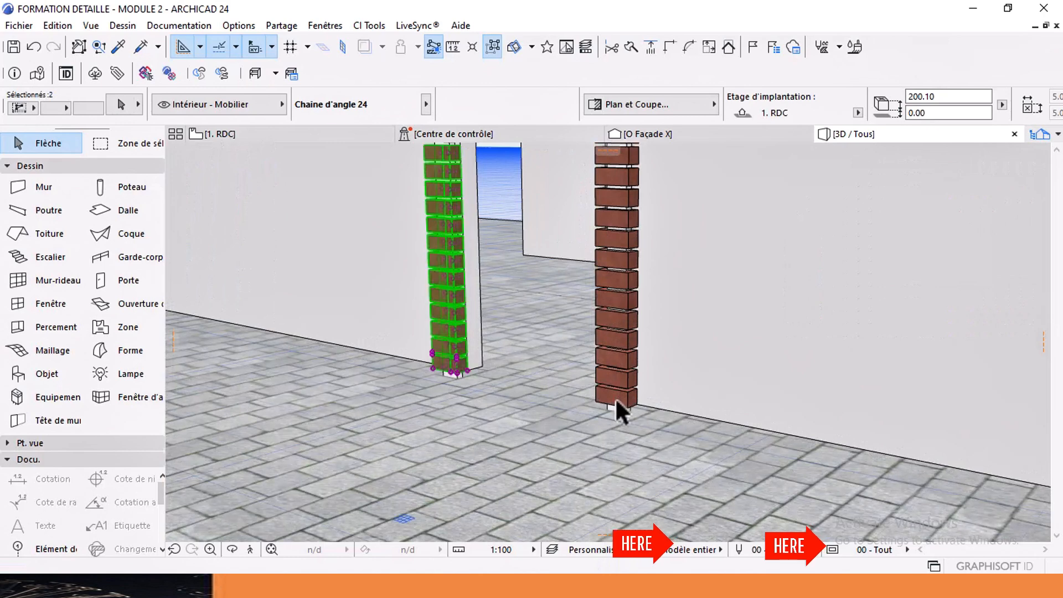
{"action": "left_click", "coordinate": [616, 399], "text": "shift"}
{"action": "left_click", "coordinate": [614, 396], "text": "shift"}
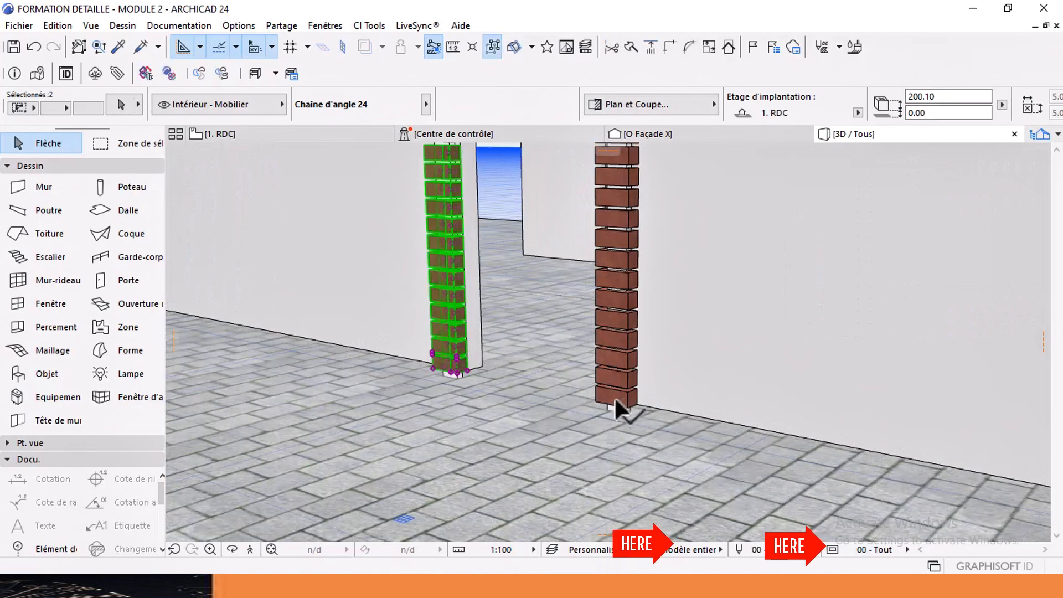
{"action": "left_click", "coordinate": [89, 110]}
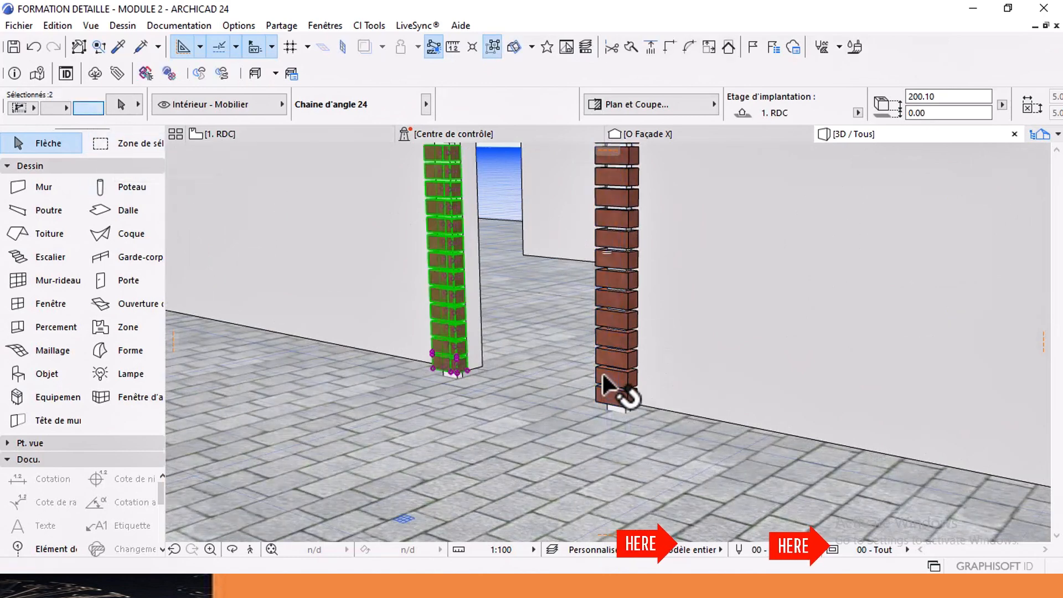
{"action": "left_click", "coordinate": [609, 390], "text": "shift"}
{"action": "scroll", "coordinate": [624, 401], "scroll_direction": "up", "scroll_amount": 2}
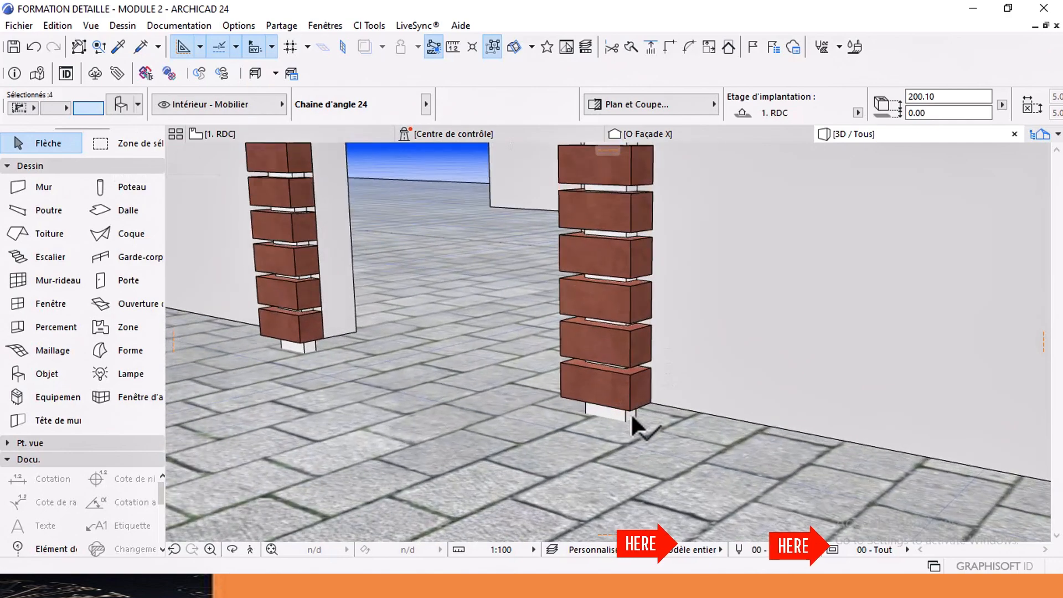
{"action": "left_click", "coordinate": [631, 411]}
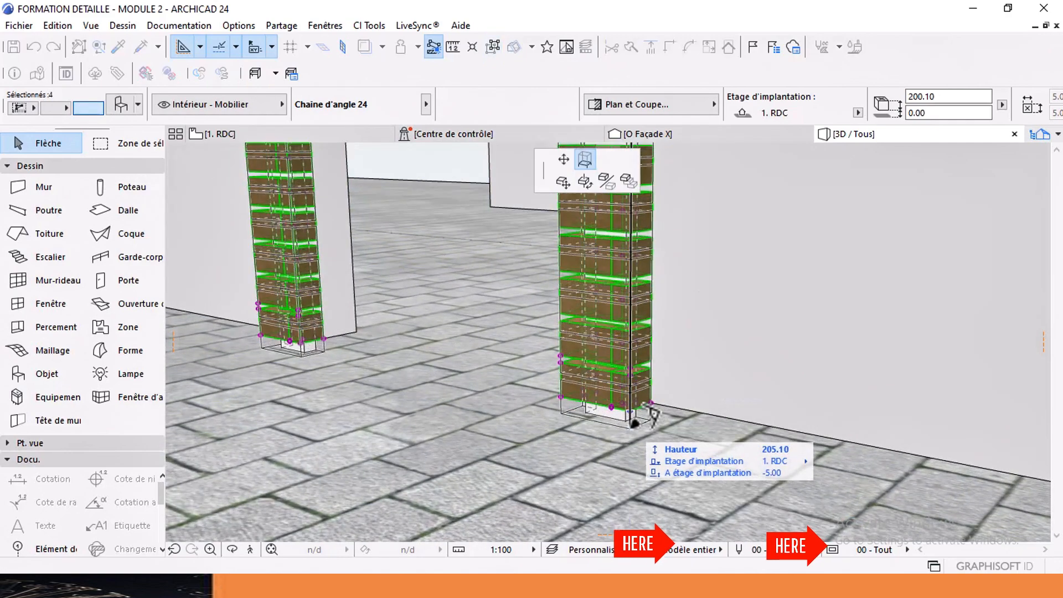
{"action": "left_click", "coordinate": [632, 421]}
Step: Review the complete brick door surround in 3D from farther away and clear the selection
{"action": "scroll", "coordinate": [531, 364], "scroll_direction": "down", "scroll_amount": 5}
{"action": "middle_click_drag", "start_coordinate": [519, 243], "coordinate": [693, 354]}
{"action": "scroll", "coordinate": [549, 339], "scroll_direction": "down", "scroll_amount": 1}
{"action": "middle_click_drag", "start_coordinate": [610, 342], "coordinate": [458, 343], "text": "shift"}
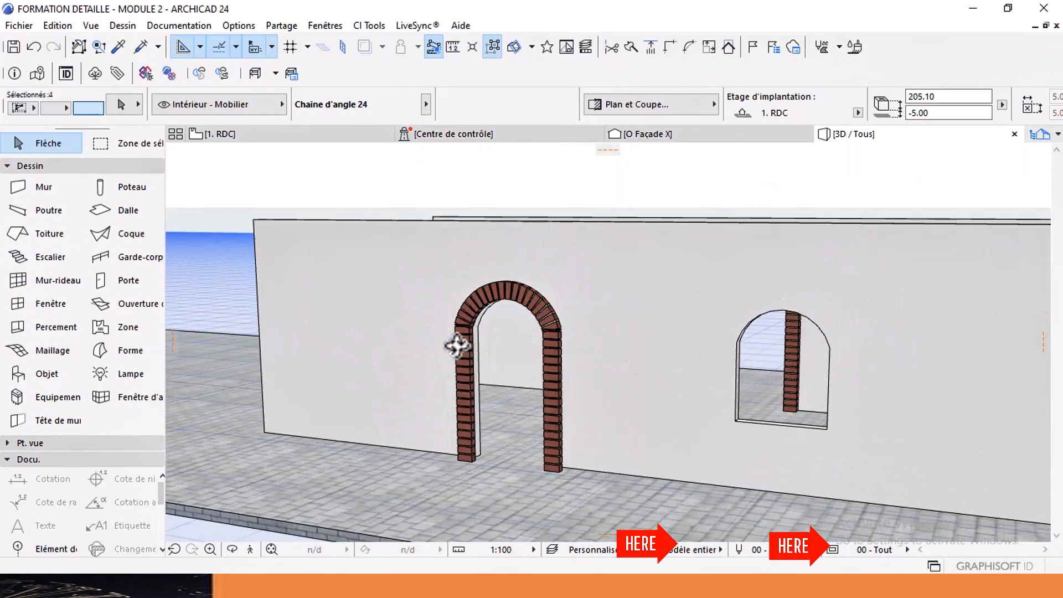
{"action": "scroll", "coordinate": [553, 361], "scroll_direction": "down", "scroll_amount": 1}
{"action": "middle_click_drag", "start_coordinate": [528, 338], "coordinate": [522, 313]}
{"action": "key", "text": "Escape"}
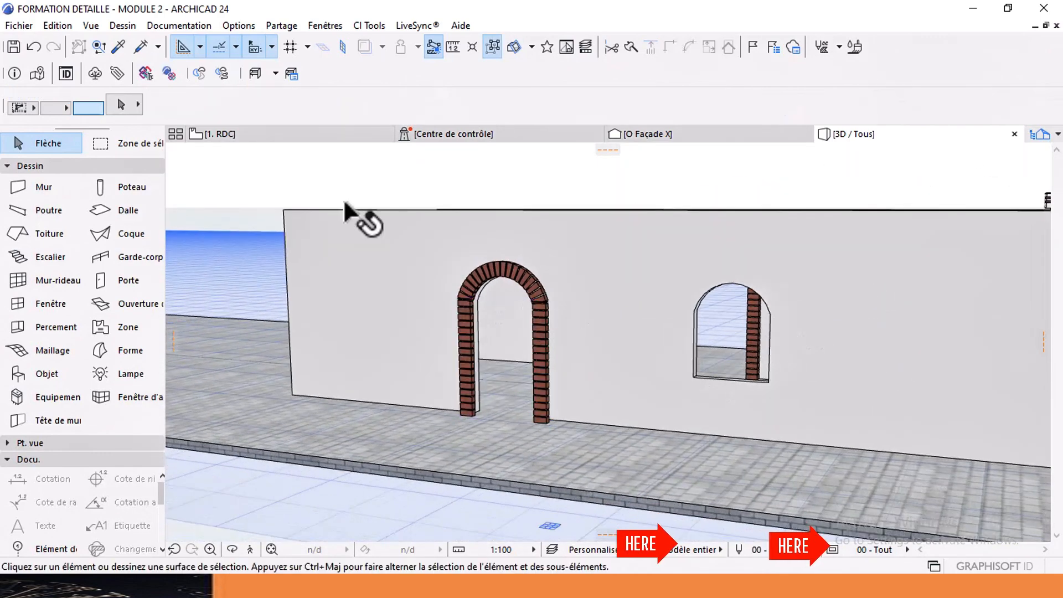
Step: Select the entire brick door surround in 3D and reactivate grouping in the RDC floor plan
{"action": "left_click_drag", "start_coordinate": [404, 172], "coordinate": [570, 471]}
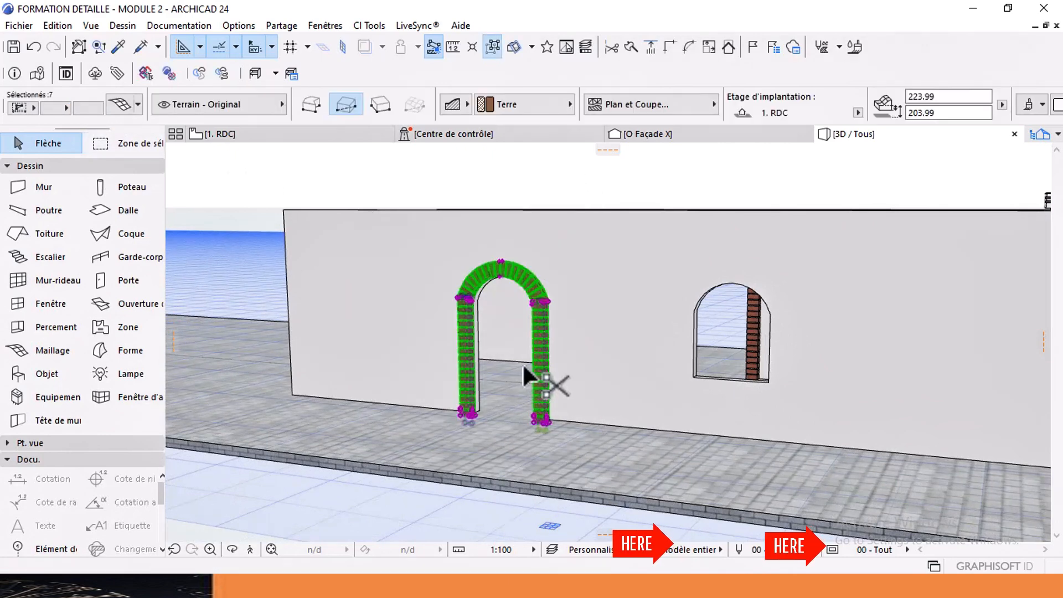
{"action": "middle_click_drag", "start_coordinate": [512, 338], "coordinate": [326, 197], "text": "shift"}
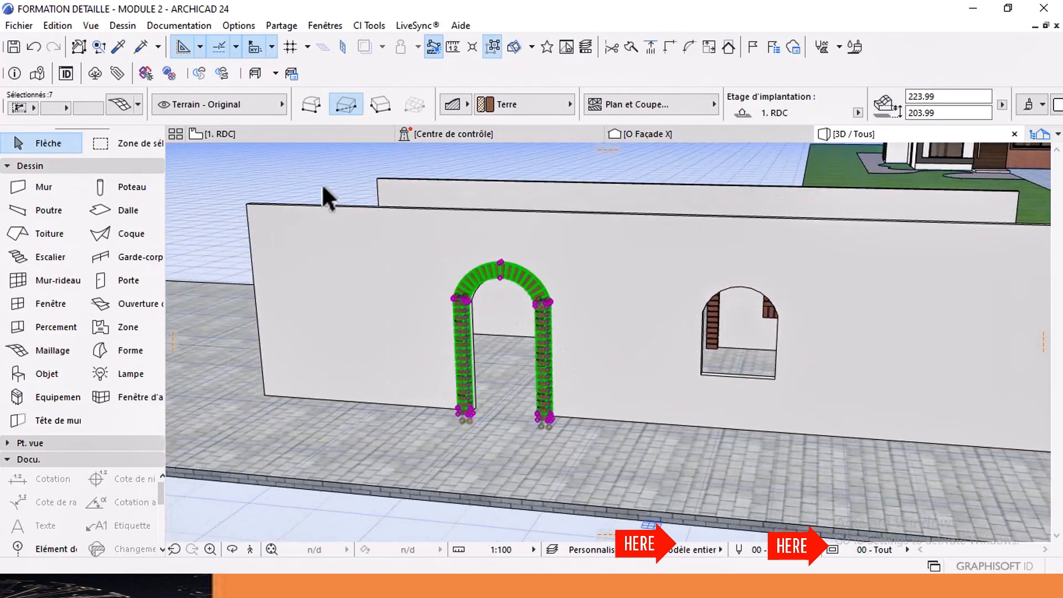
{"action": "left_click", "coordinate": [290, 134]}
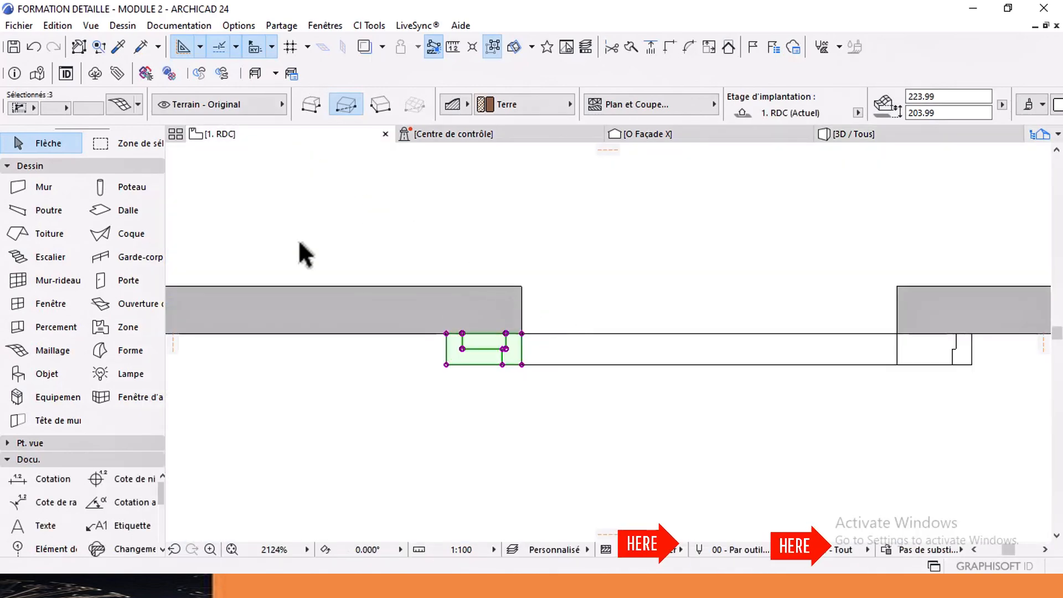
{"action": "middle_click_drag", "start_coordinate": [621, 362], "coordinate": [564, 359]}
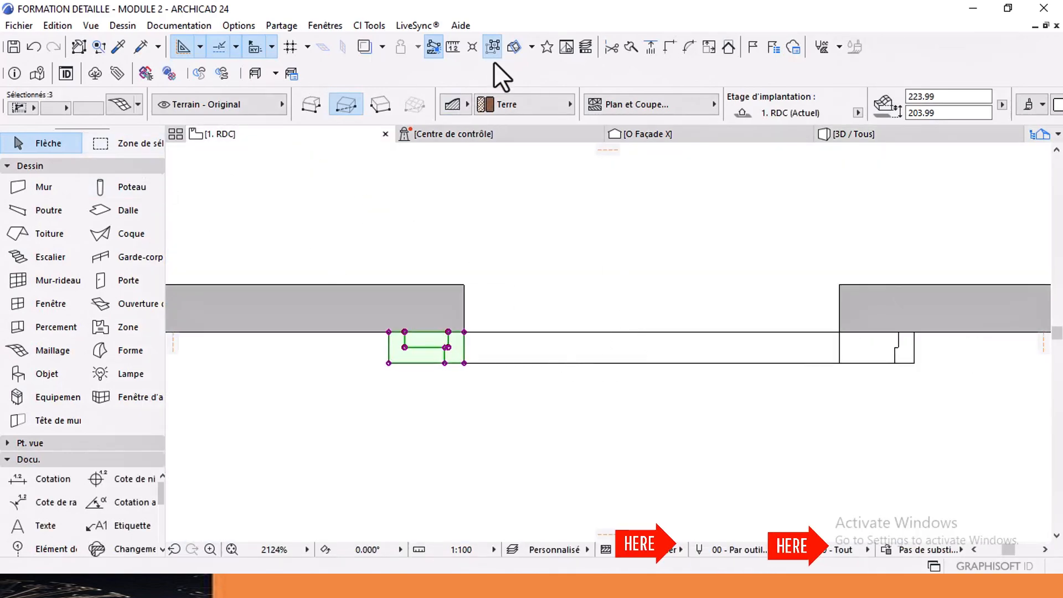
{"action": "left_click", "coordinate": [494, 45]}
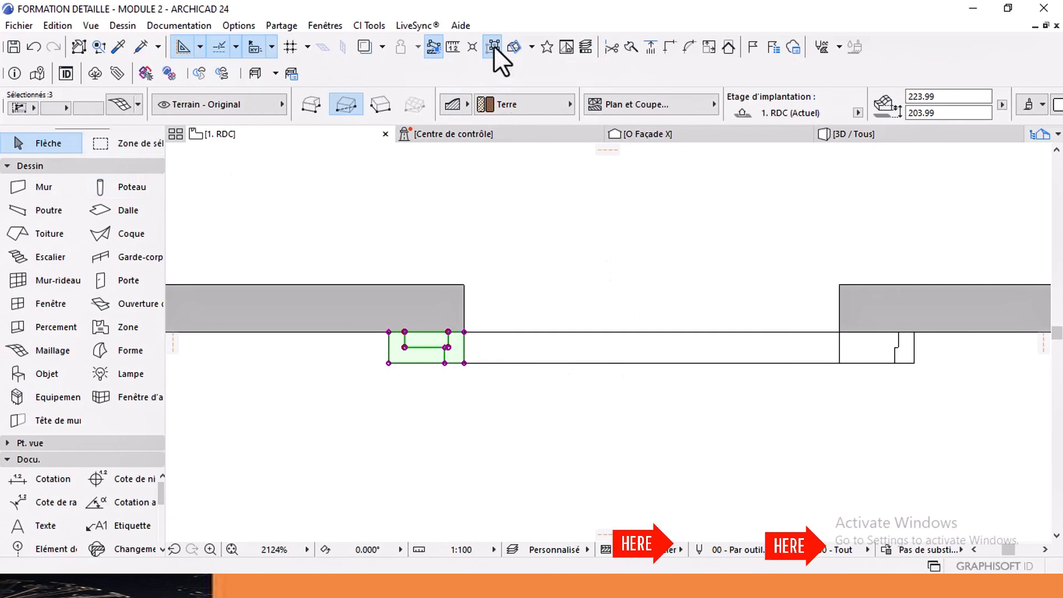
Step: Copy the door surround to the window opening, from the door jamb's outer wall corner to the matching window jamb corner
{"action": "key", "text": "ctrl+shift+d"}
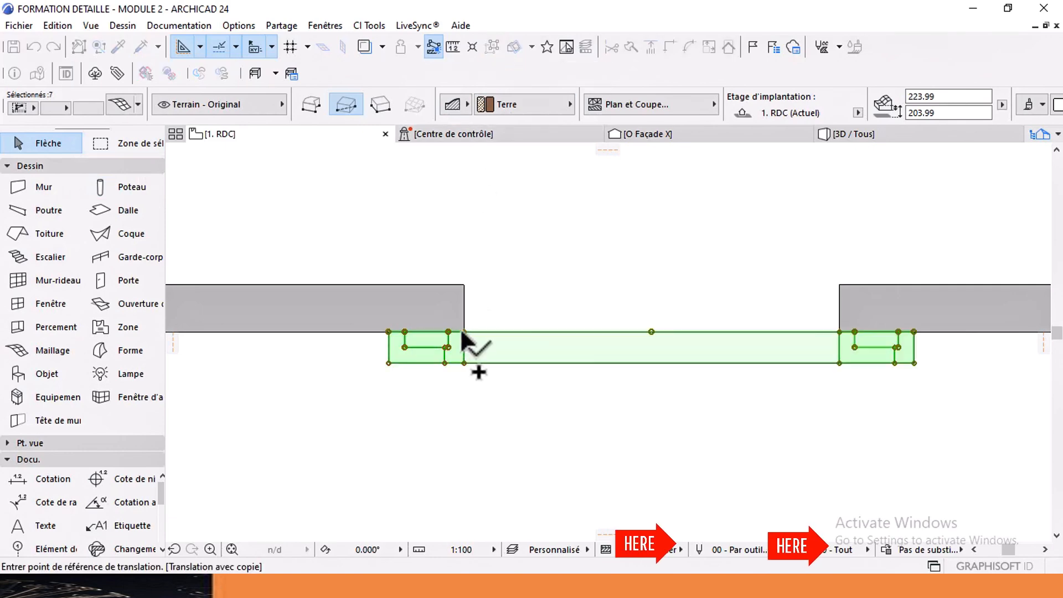
{"action": "left_click", "coordinate": [464, 333]}
{"action": "scroll", "coordinate": [509, 340], "scroll_direction": "down", "scroll_amount": 4}
{"action": "middle_click_drag", "start_coordinate": [728, 381], "coordinate": [377, 372]}
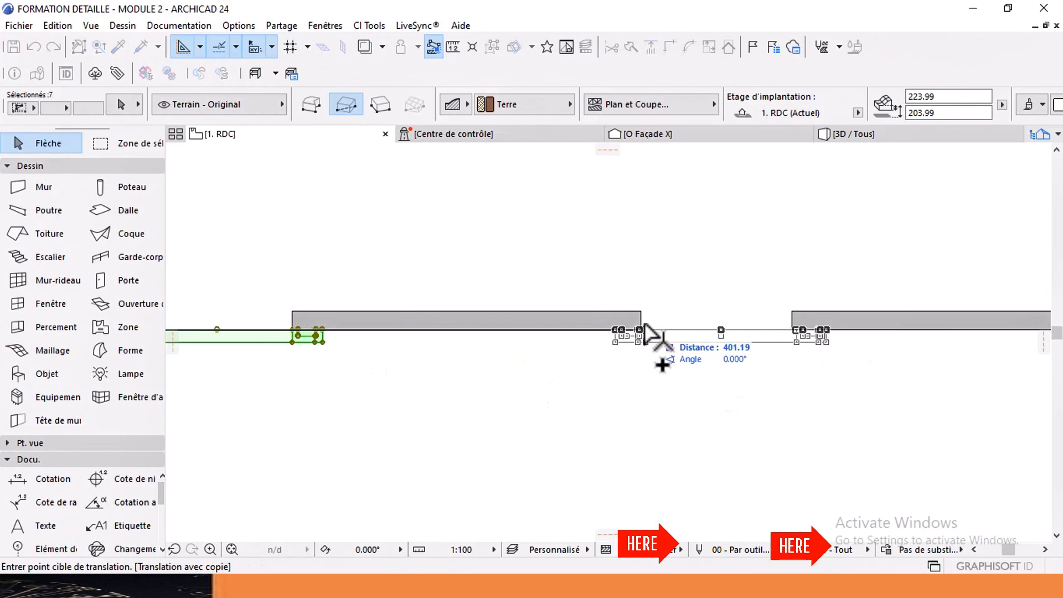
{"action": "left_click", "coordinate": [641, 330]}
{"action": "left_click", "coordinate": [640, 307]}
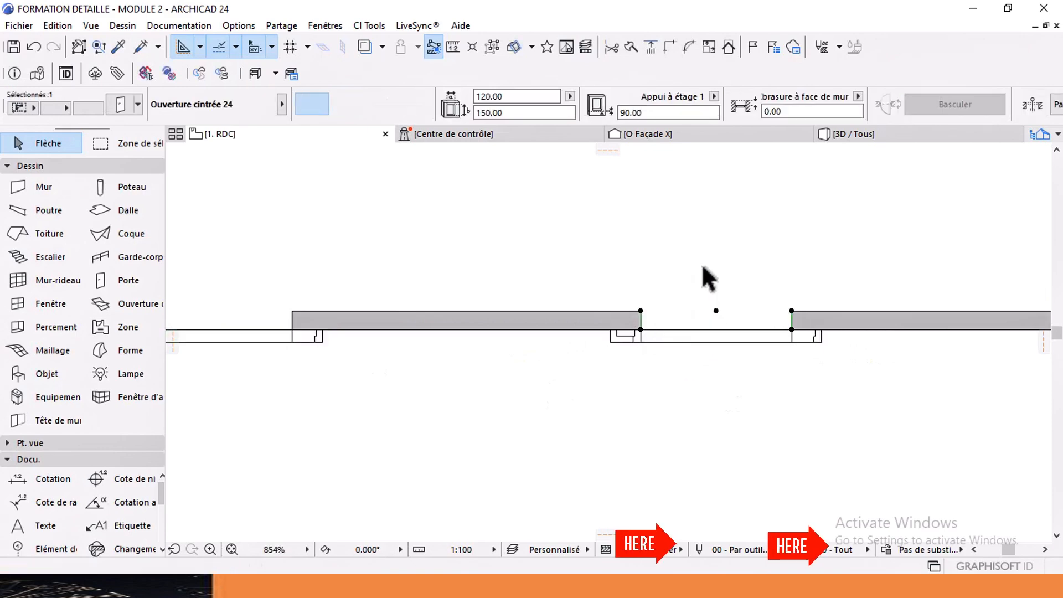
Step: Clear the selection and examine the copied brick surround around the window in 3D
{"action": "middle_click_drag", "start_coordinate": [382, 325], "coordinate": [572, 325]}
{"action": "scroll", "coordinate": [604, 320], "scroll_direction": "down", "scroll_amount": 3}
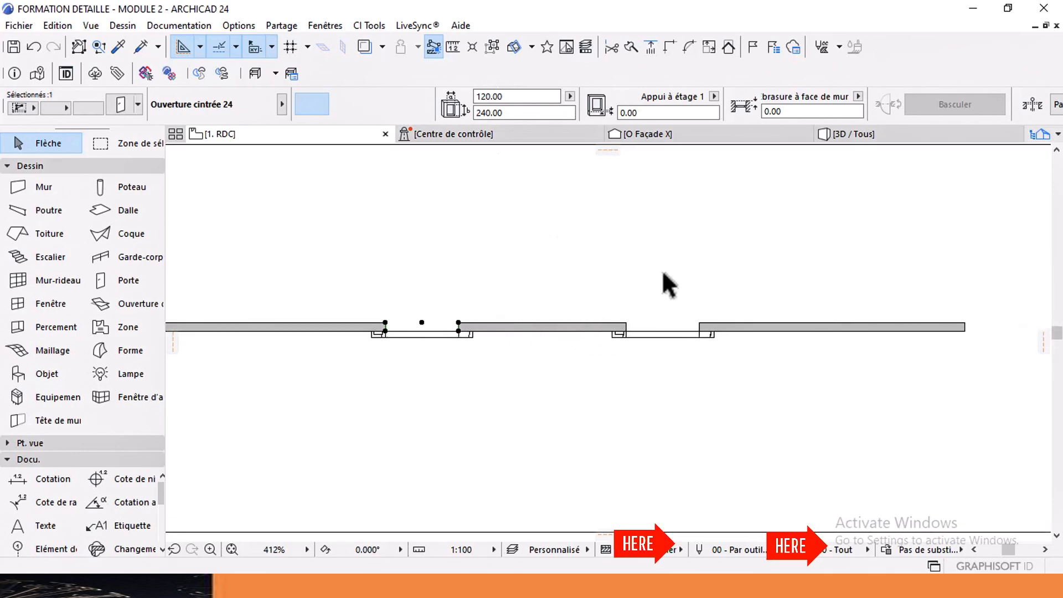
{"action": "left_click", "coordinate": [851, 138]}
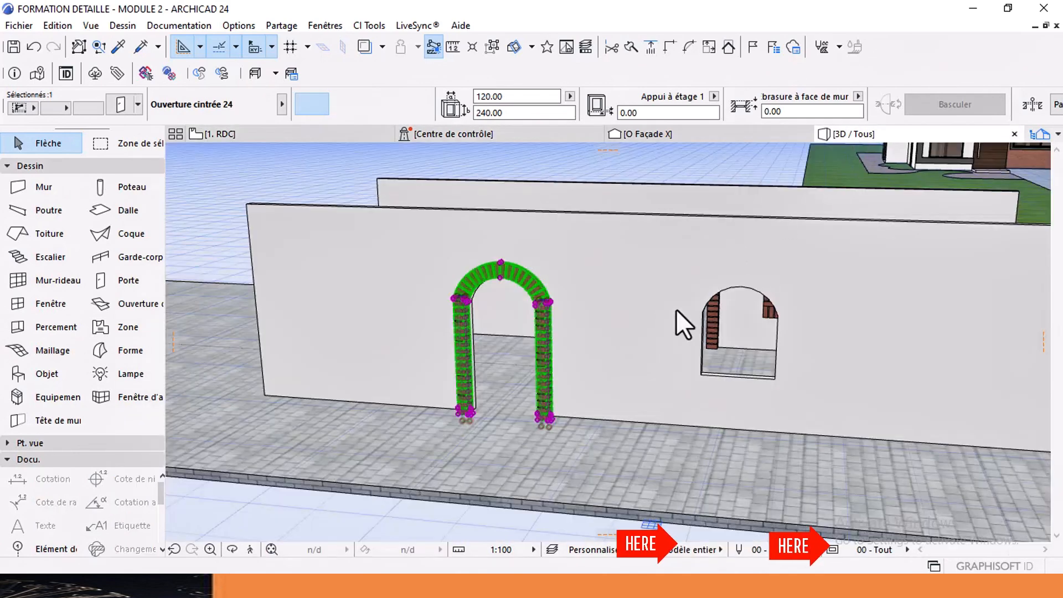
{"action": "middle_click_drag", "start_coordinate": [758, 348], "coordinate": [690, 345]}
{"action": "key", "text": "Escape"}
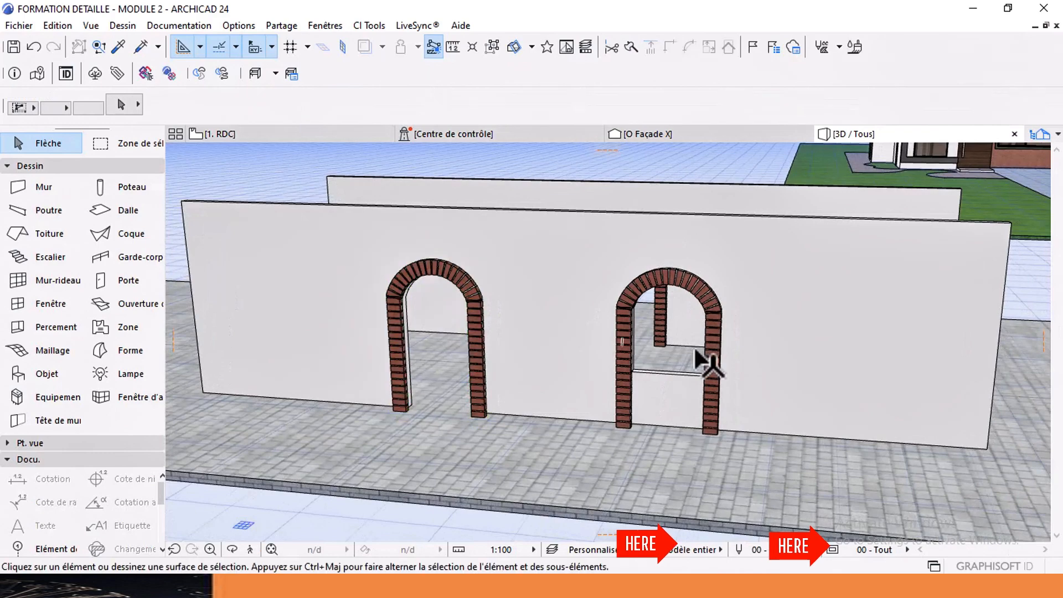
{"action": "scroll", "coordinate": [709, 362], "scroll_direction": "up", "scroll_amount": 5}
{"action": "middle_click_drag", "start_coordinate": [700, 427], "coordinate": [657, 396]}
{"action": "middle_click_drag", "start_coordinate": [570, 341], "coordinate": [534, 315]}
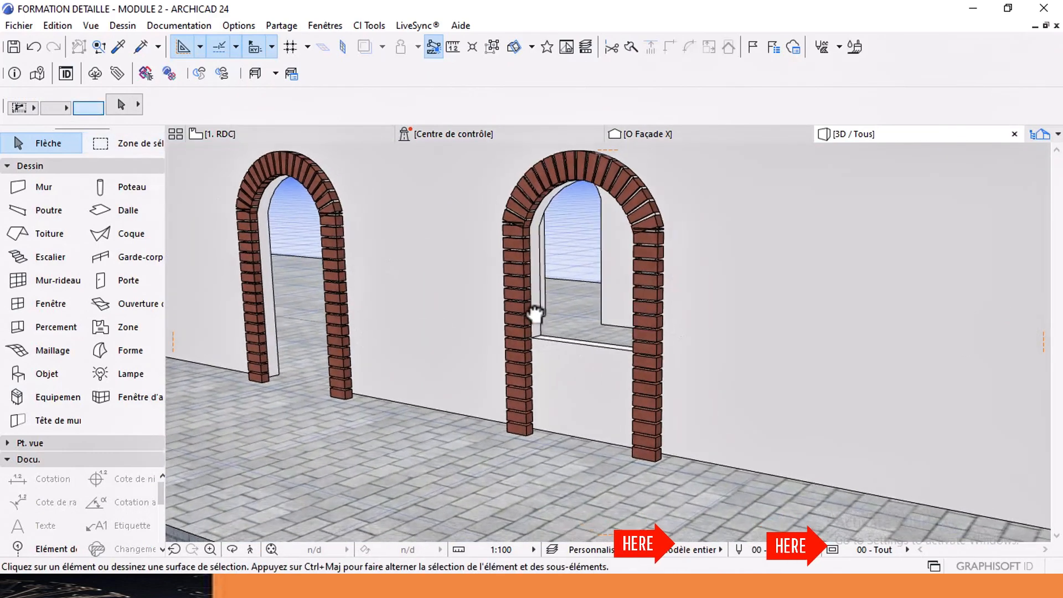
Step: Suspend grouping and stretch the bases of the window surround's four quoins up to the window sill
{"action": "left_click", "coordinate": [530, 357]}
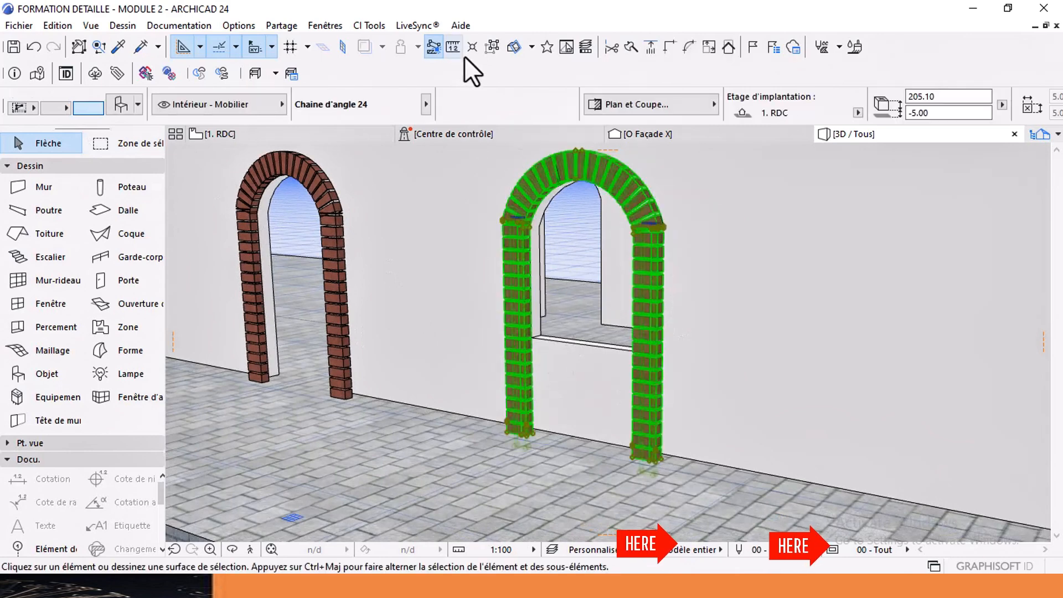
{"action": "key", "text": "Escape"}
{"action": "left_click", "coordinate": [520, 376]}
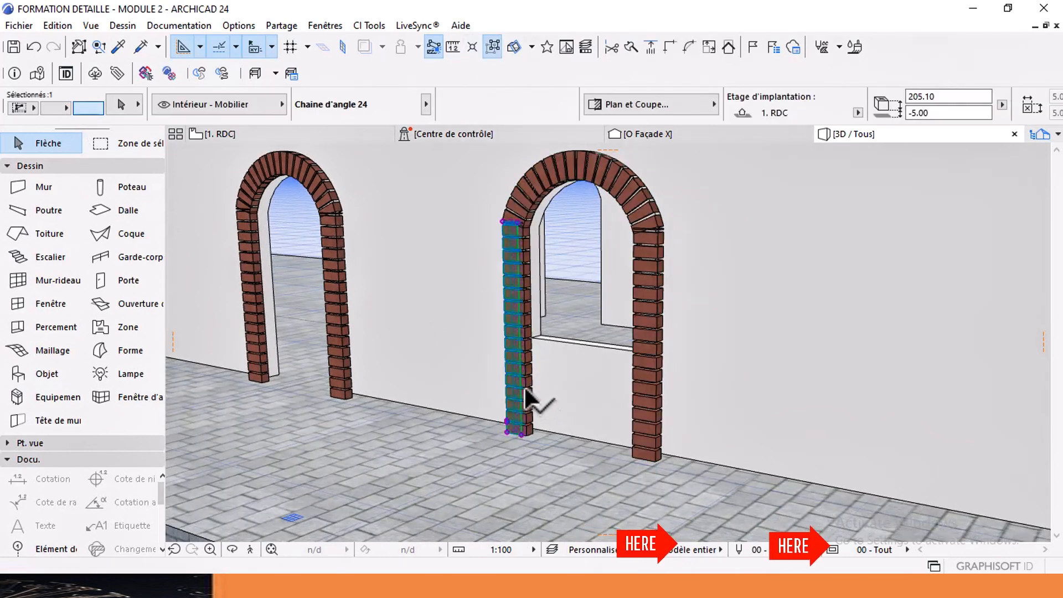
{"action": "key", "text": "Escape"}
{"action": "left_click", "coordinate": [527, 388]}
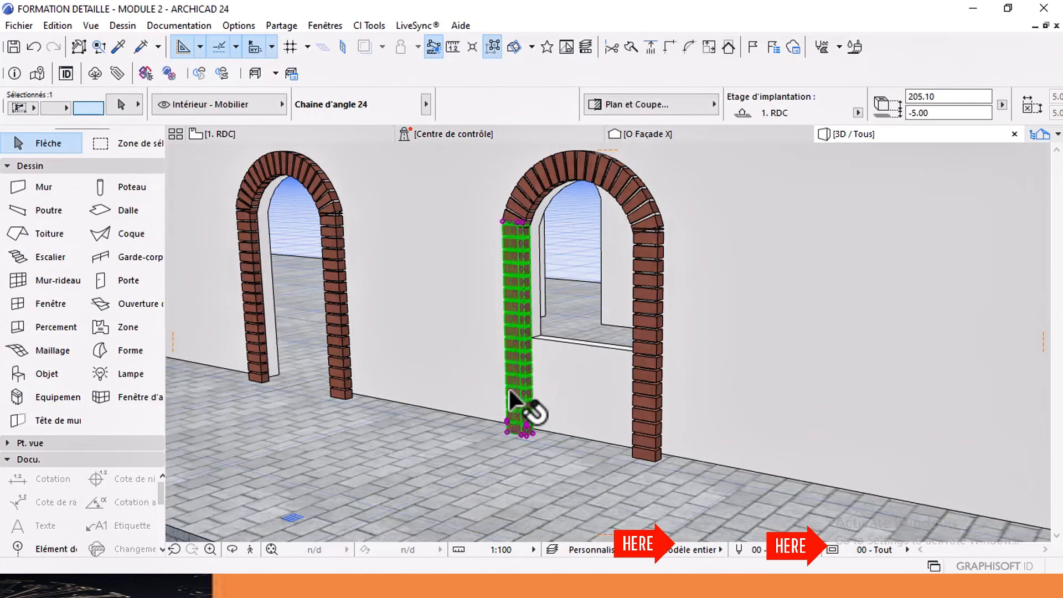
{"action": "left_click", "coordinate": [641, 425], "text": "shift"}
{"action": "scroll", "coordinate": [645, 432], "scroll_direction": "up", "scroll_amount": 3}
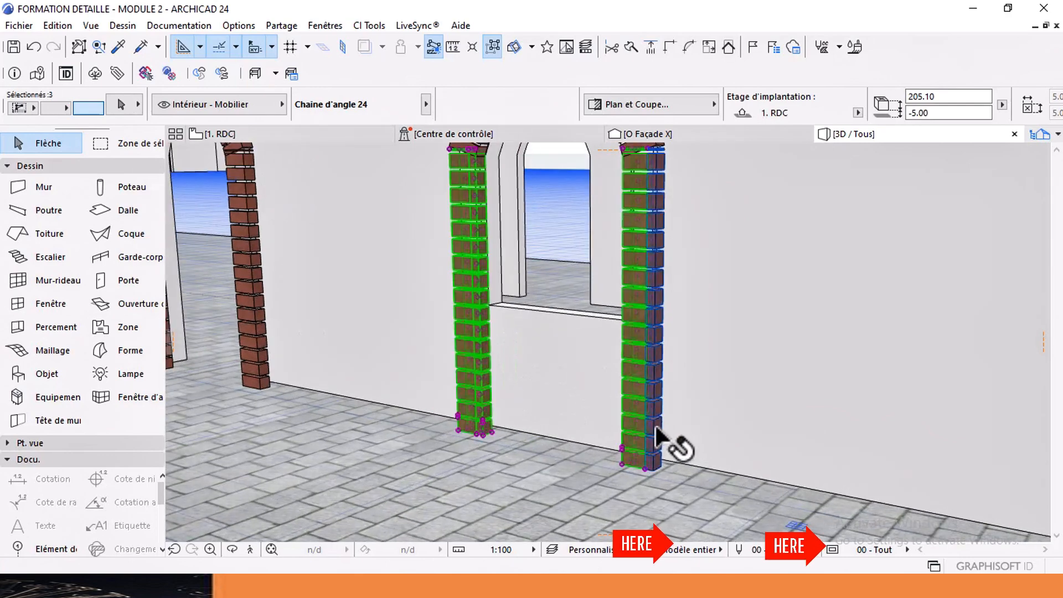
{"action": "left_click", "coordinate": [491, 429]}
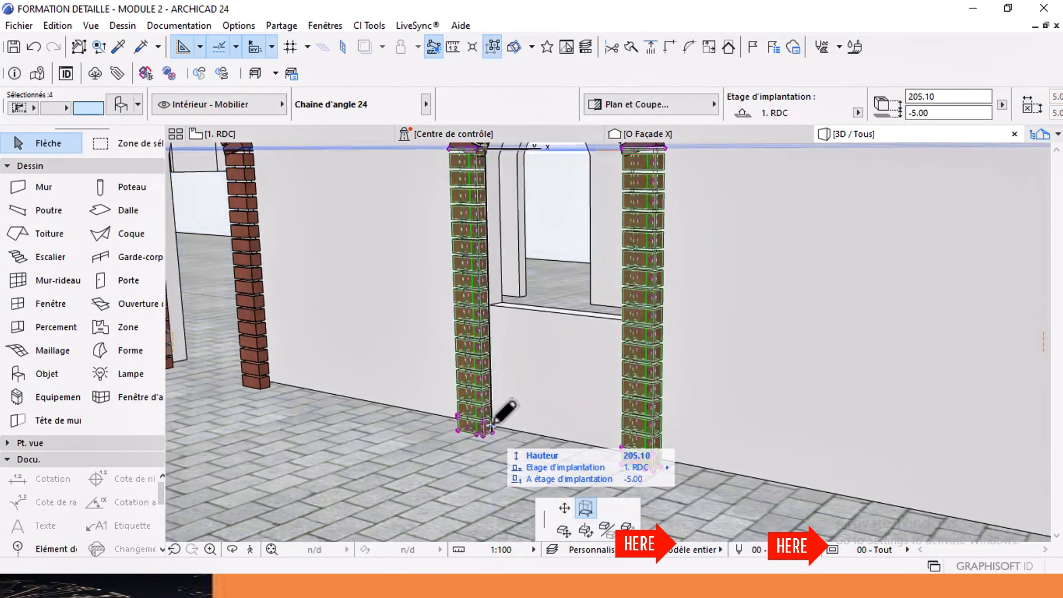
{"action": "left_click", "coordinate": [498, 305]}
Step: Stretch the bases of both white filling meshes under the window quoins up to the sill and clear the selection
{"action": "left_click", "coordinate": [477, 374]}
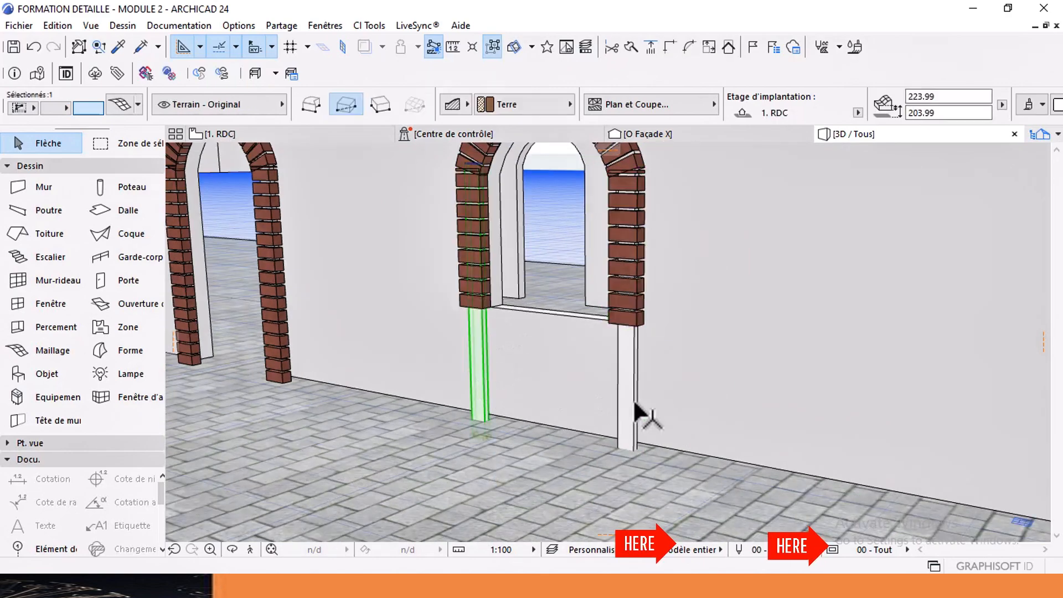
{"action": "left_click", "coordinate": [631, 438], "text": "shift"}
{"action": "left_click", "coordinate": [629, 464]}
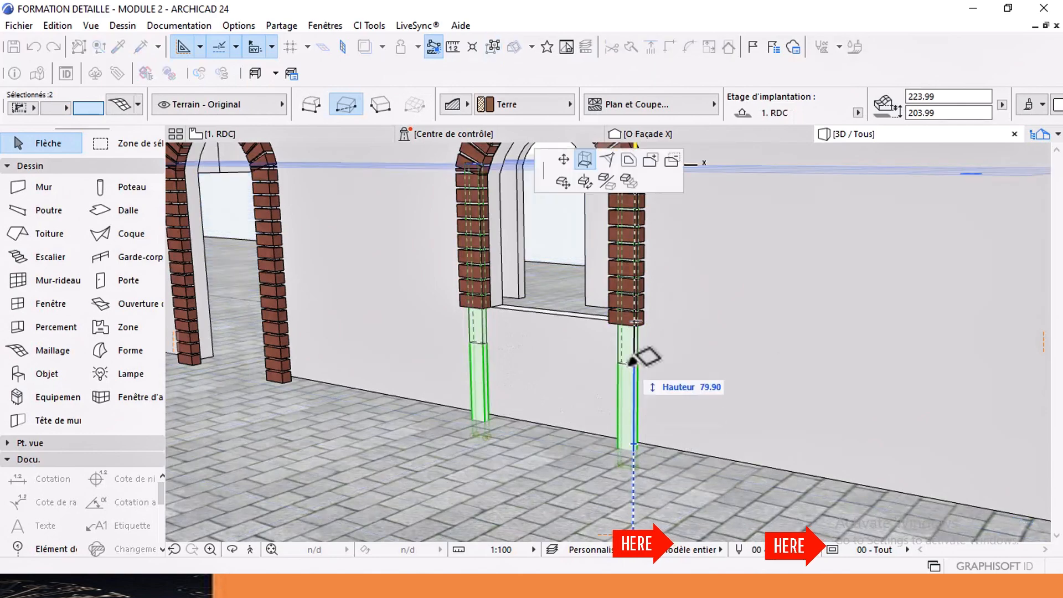
{"action": "scroll", "coordinate": [486, 297], "scroll_direction": "up", "scroll_amount": 3}
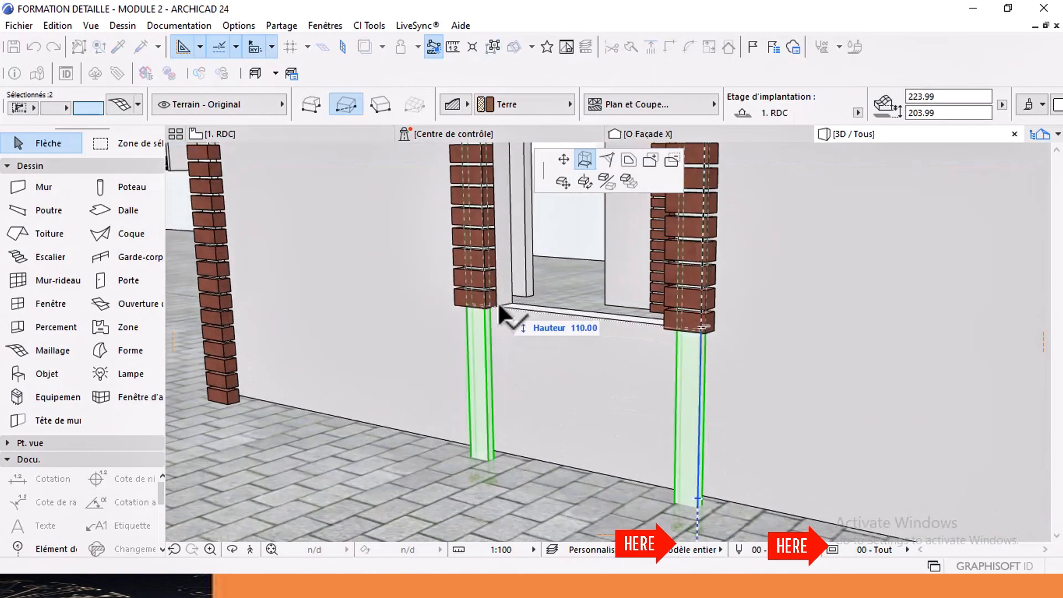
{"action": "left_click", "coordinate": [500, 306]}
{"action": "key", "text": "Escape"}
{"action": "scroll", "coordinate": [567, 357], "scroll_direction": "down", "scroll_amount": 2}
{"action": "middle_click_drag", "start_coordinate": [563, 306], "coordinate": [540, 383]}
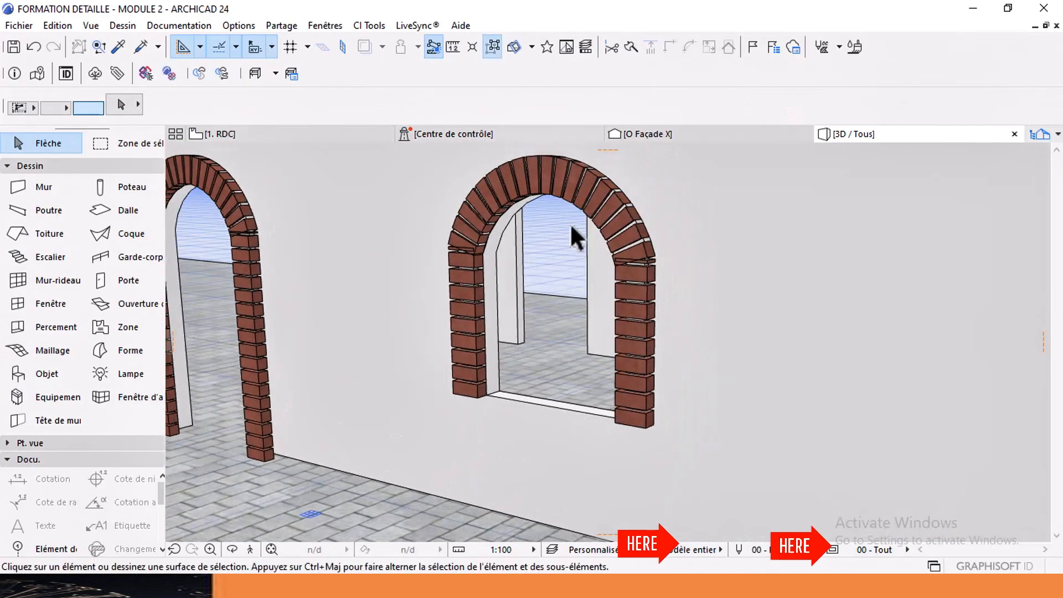
Step: Copy the window's arched lintel vertically downward to the sill area, at an elevation of about 51
{"action": "mouse_move", "coordinate": [572, 218]}
{"action": "middle_mouse_down", "text": "shift"}
{"action": "mouse_move", "coordinate": [581, 232]}
{"action": "mouse_move", "coordinate": [633, 238]}
{"action": "mouse_move", "coordinate": [572, 218]}
{"action": "middle_mouse_up", "text": "shift"}
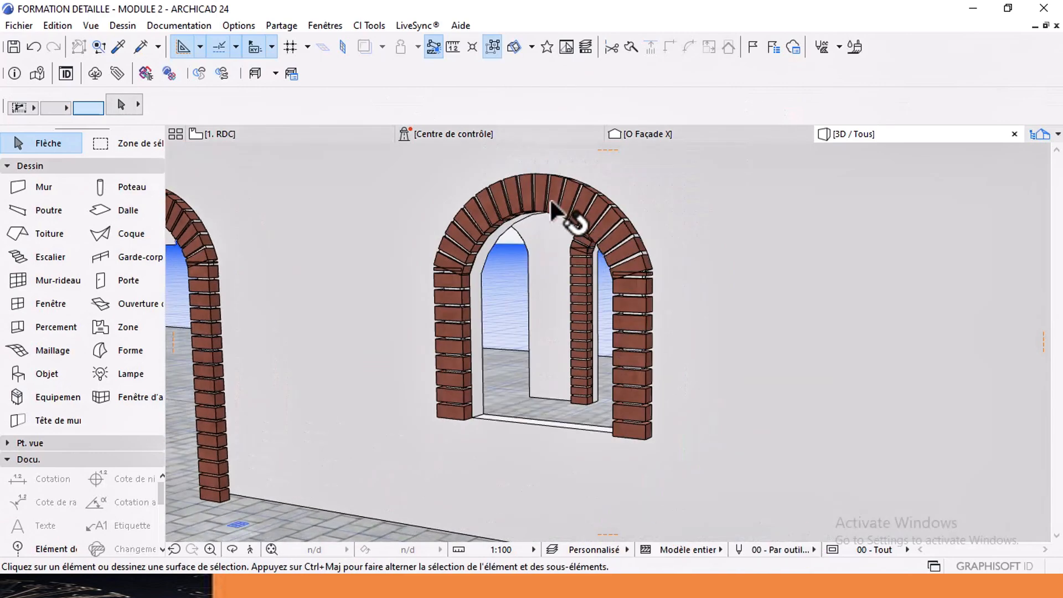
{"action": "left_click", "coordinate": [553, 197]}
{"action": "key", "text": "ctrl+d"}
{"action": "left_click", "coordinate": [552, 193]}
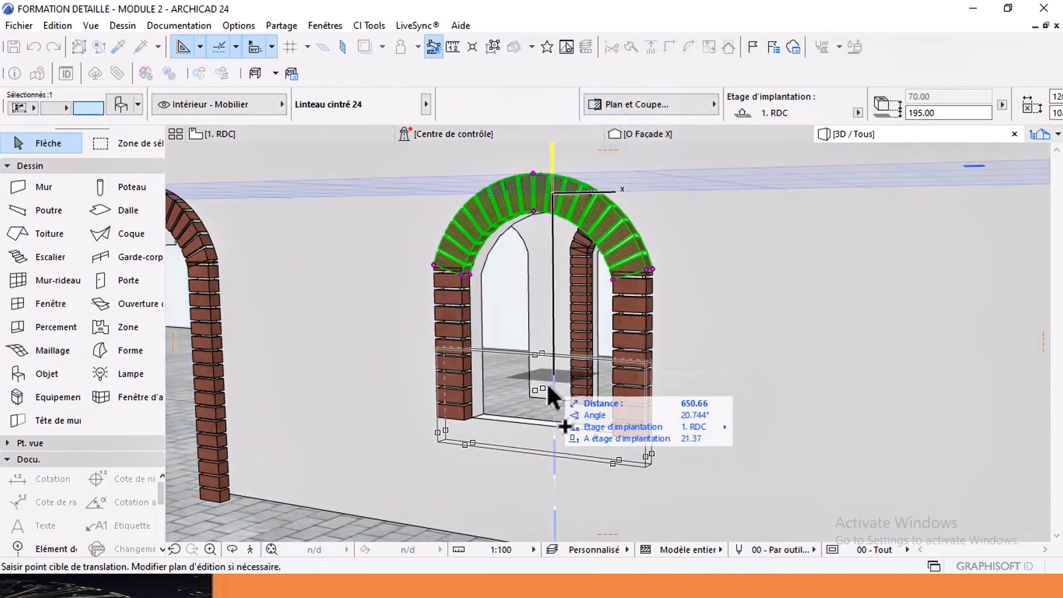
{"action": "left_click", "coordinate": [568, 416]}
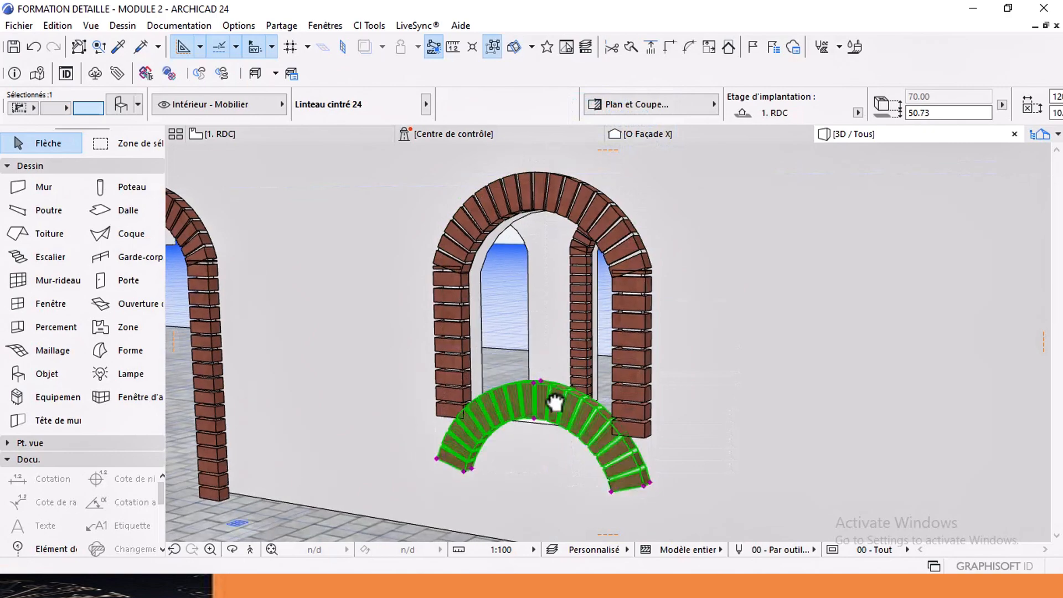
Step: Replace the copied lintel with Linteau droit 2 24, with depth 10.00, joint recess 2.00, length 120.00 and height 10.00
{"action": "key", "text": "ctrl+t"}
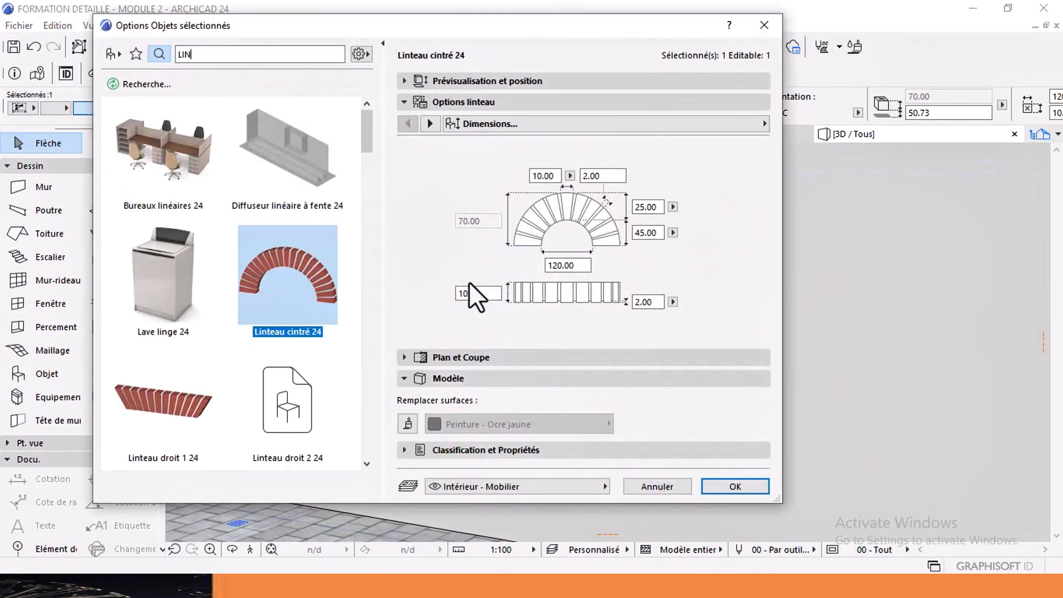
{"action": "left_click", "coordinate": [287, 396]}
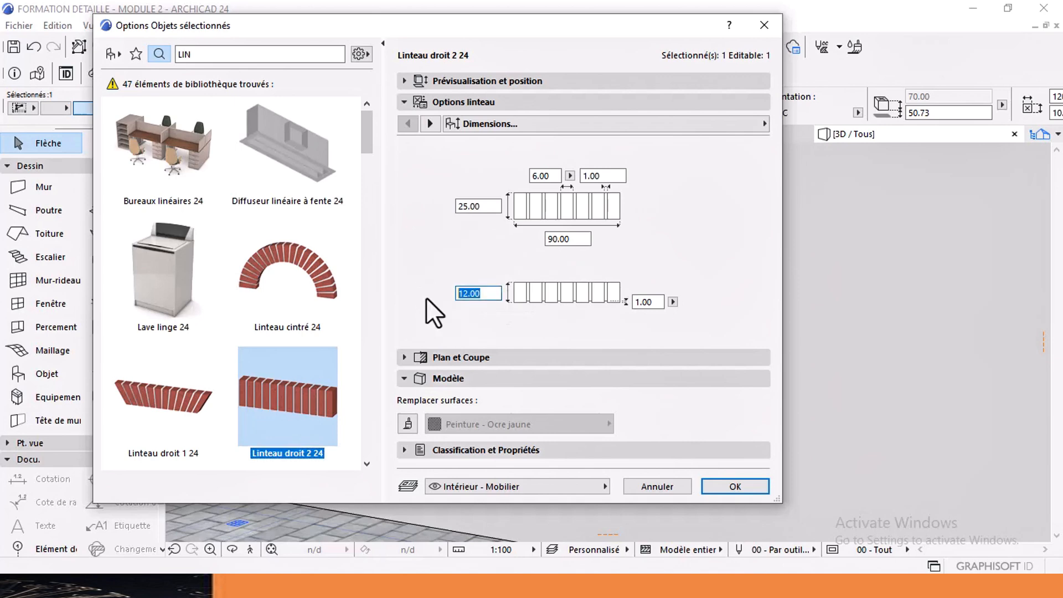
{"action": "type", "text": "10"}
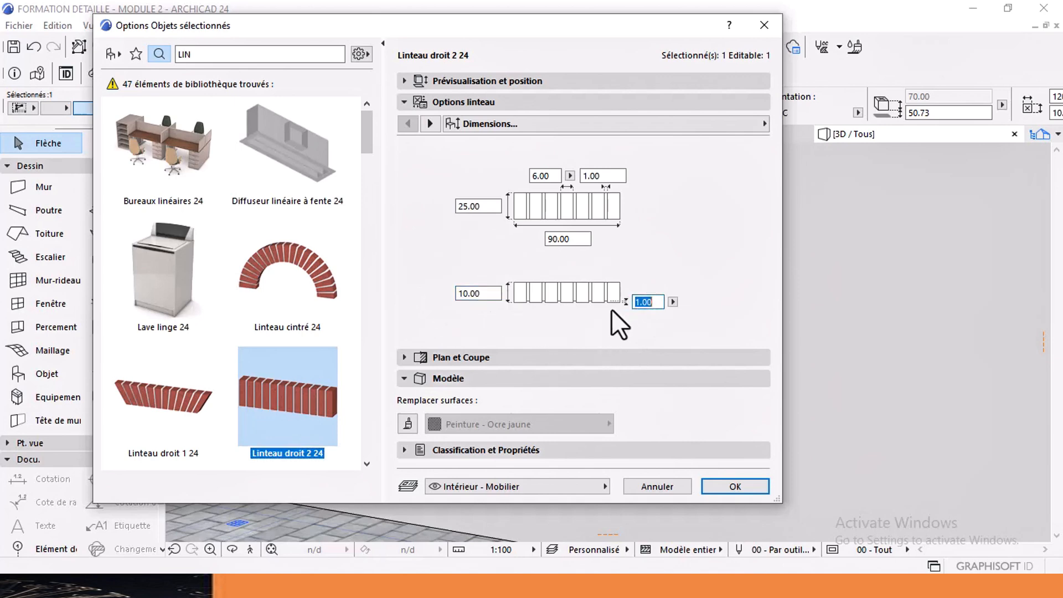
{"action": "type", "text": "2"}
{"action": "left_click", "coordinate": [543, 238]}
{"action": "type", "text": "12"}
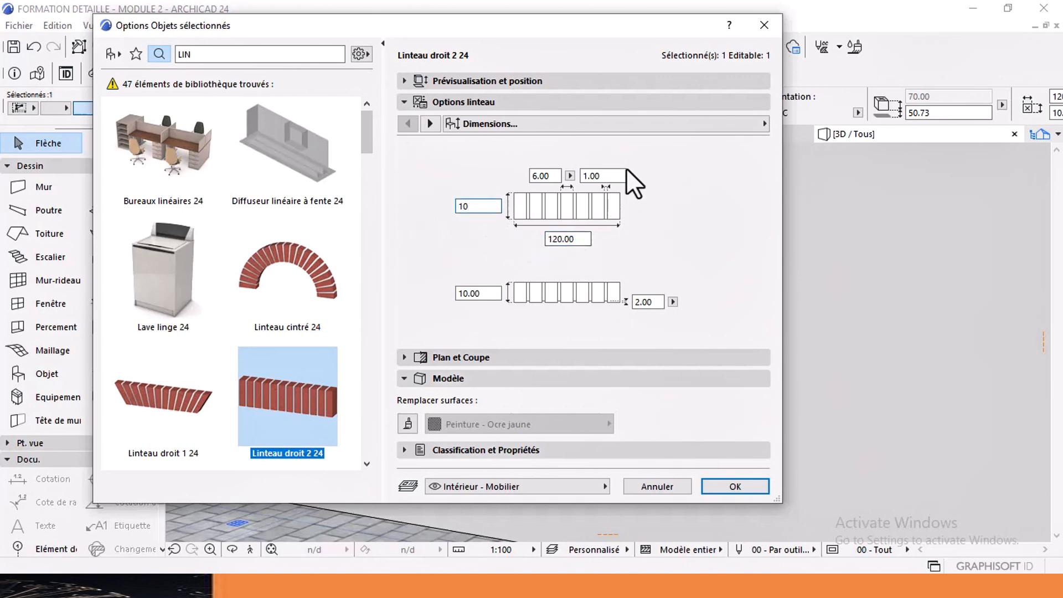
Step: Set the straight lintel's brick width to 10.00 and joint width to 2.00, and apply the settings
{"action": "left_click_drag", "start_coordinate": [549, 175], "coordinate": [539, 175]}
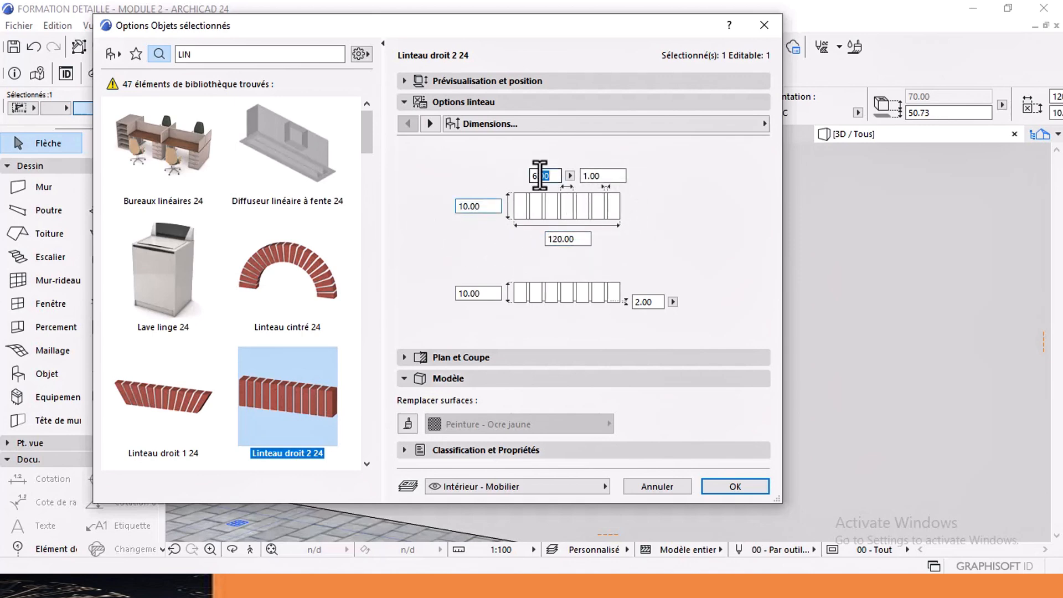
{"action": "key", "text": "Tab"}
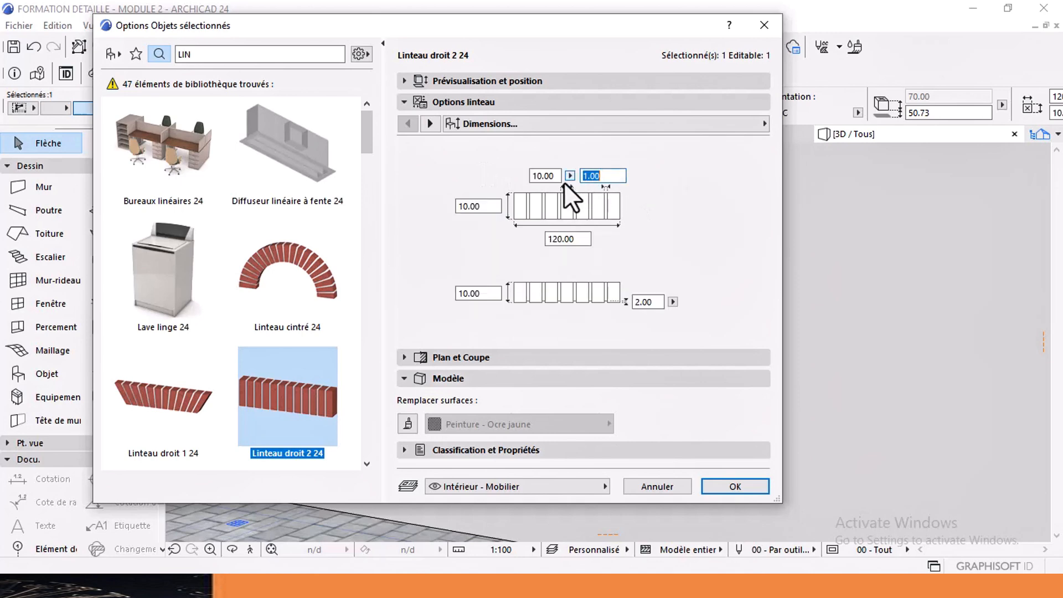
{"action": "left_click", "coordinate": [729, 490]}
{"action": "middle_click_drag", "start_coordinate": [602, 393], "coordinate": [588, 469], "text": "shift"}
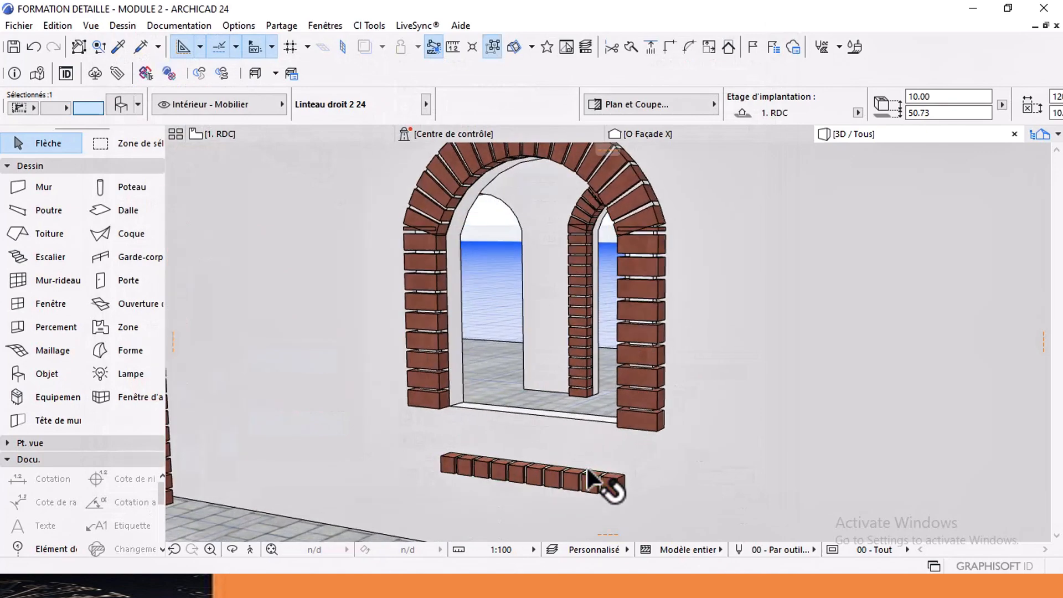
Step: Set the straight lintel's height to 12.00
{"action": "scroll", "coordinate": [588, 476], "scroll_direction": "up", "scroll_amount": 5}
{"action": "left_click", "coordinate": [612, 445]}
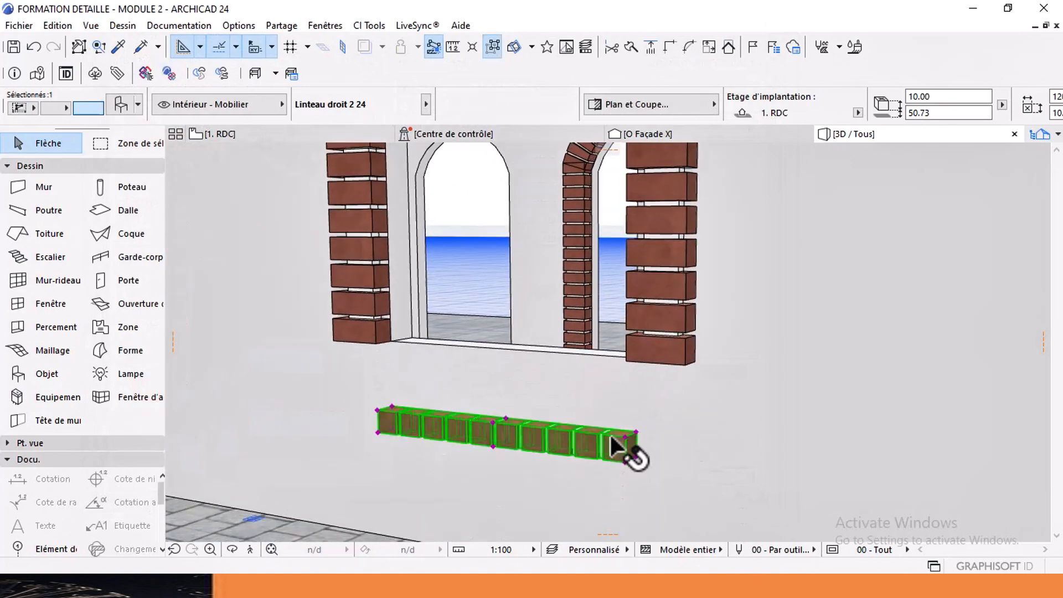
{"action": "key", "text": "ctrl+t"}
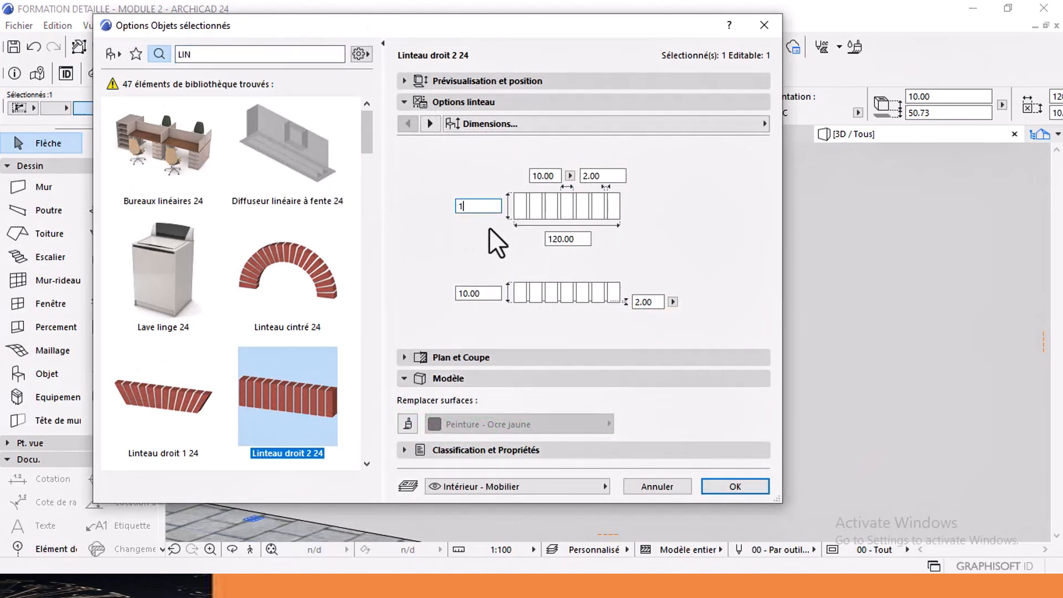
{"action": "type", "text": "12"}
{"action": "key", "text": "Return"}
Step: Move the straight brick lintel up against the underside of the window's brick quoins, at elevation 78.00
{"action": "scroll", "coordinate": [635, 448], "scroll_direction": "up", "scroll_amount": 1}
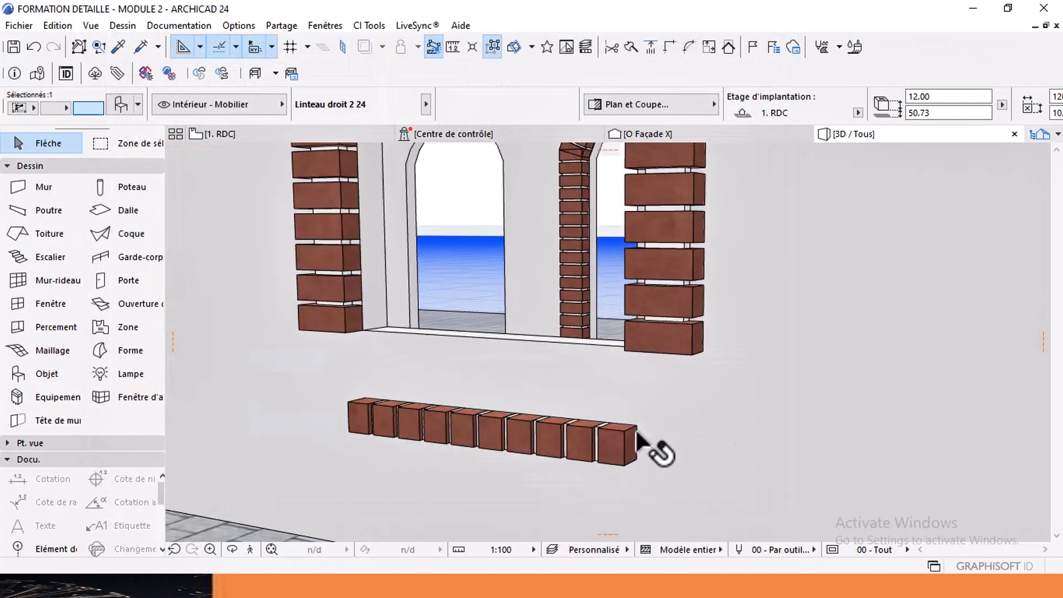
{"action": "key", "text": "d"}
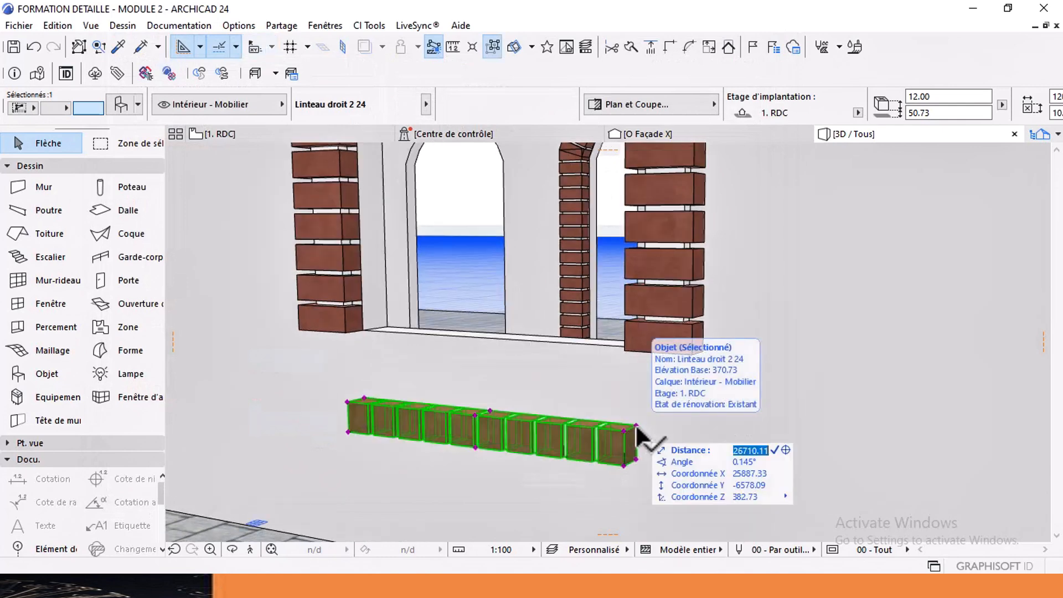
{"action": "key", "text": "Escape"}
{"action": "key", "text": "ctrl+d"}
{"action": "left_click", "coordinate": [636, 424]}
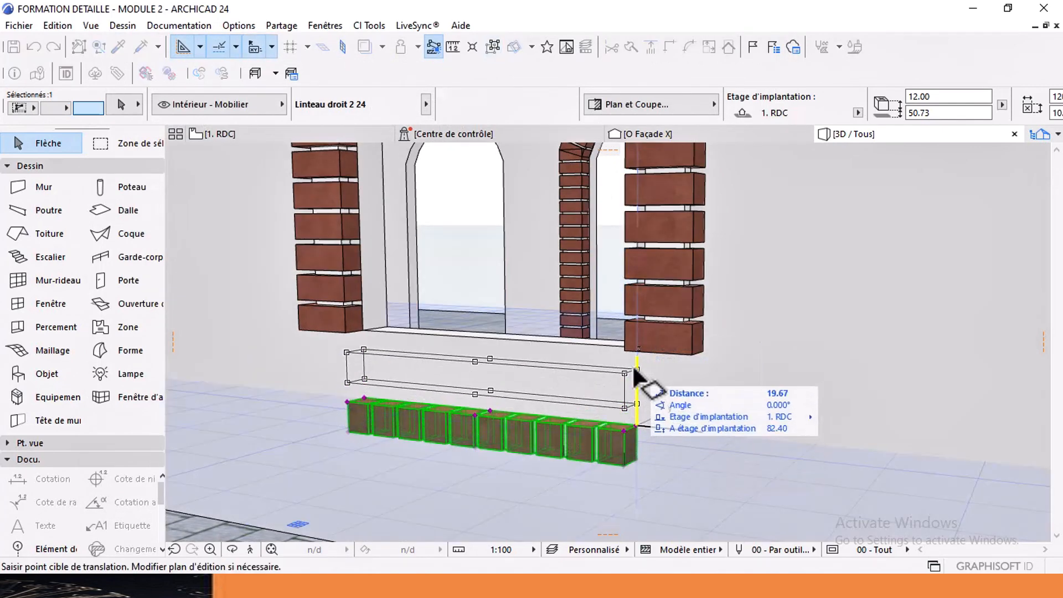
{"action": "left_click", "coordinate": [364, 331]}
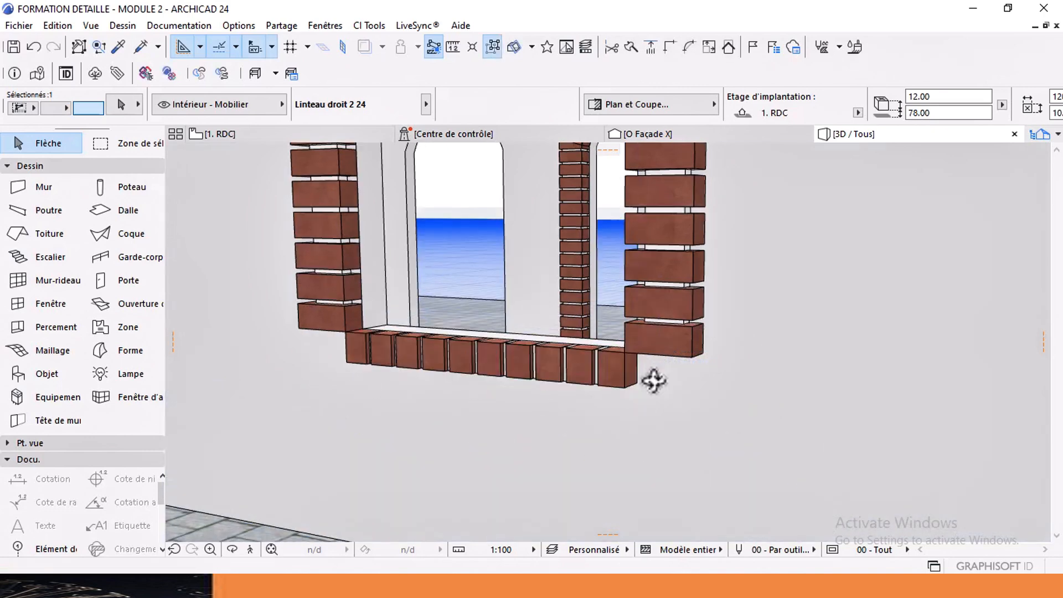
Step: Stretch the sill lintel to a width of about 168, reaching the outer edges of the window's brick quoins
{"action": "left_click", "coordinate": [636, 383]}
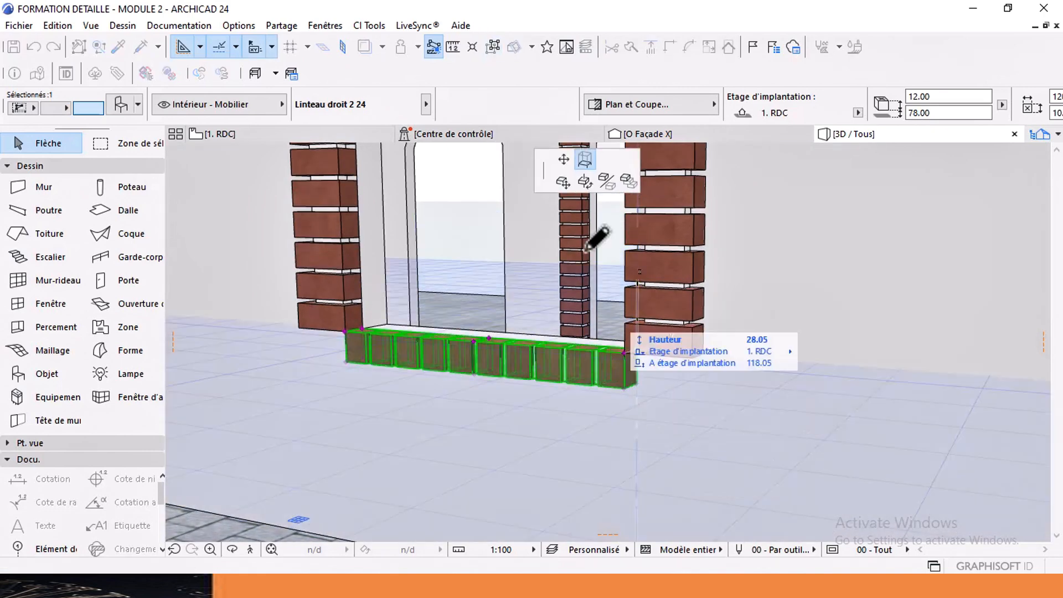
{"action": "left_click", "coordinate": [564, 160]}
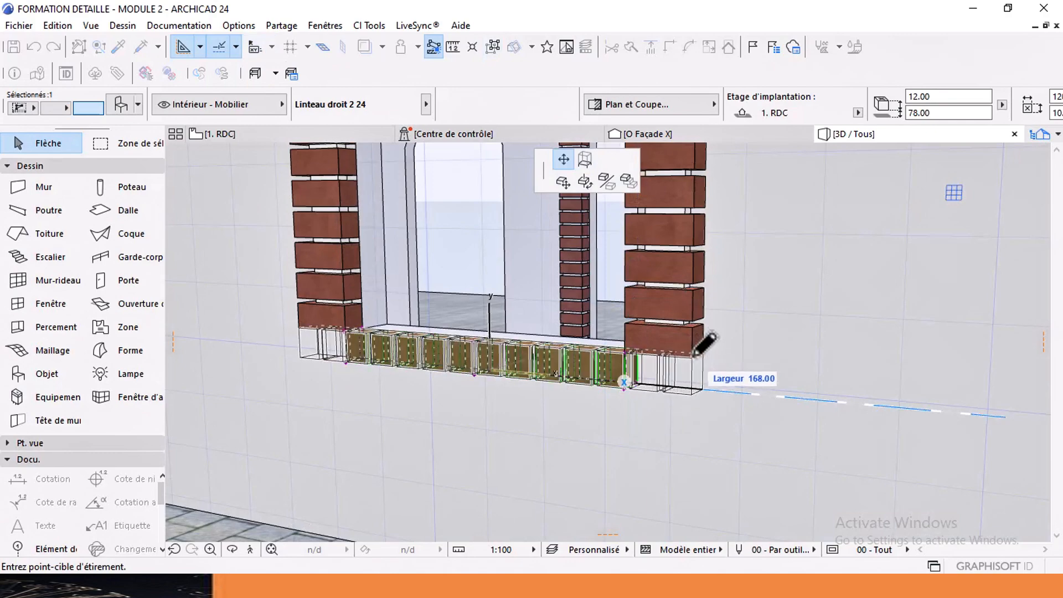
{"action": "left_click", "coordinate": [686, 363]}
{"action": "key", "text": "Escape"}
Step: Measure across the lower bricks of the window's right-hand quoin, just above the end of the sill
{"action": "scroll", "coordinate": [632, 332], "scroll_direction": "down", "scroll_amount": 1}
{"action": "middle_click_drag", "start_coordinate": [600, 338], "coordinate": [705, 367], "text": "shift"}
{"action": "scroll", "coordinate": [587, 350], "scroll_direction": "up", "scroll_amount": 1}
{"action": "middle_click_drag", "start_coordinate": [559, 415], "coordinate": [567, 335], "text": "shift"}
{"action": "left_click", "coordinate": [453, 47]}
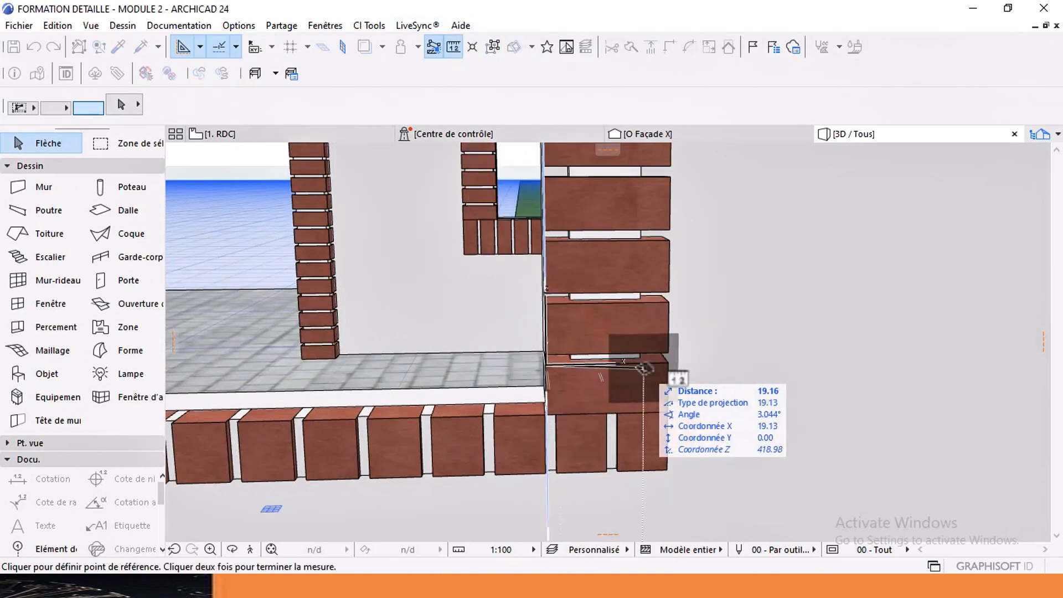
{"action": "key", "text": "Escape"}
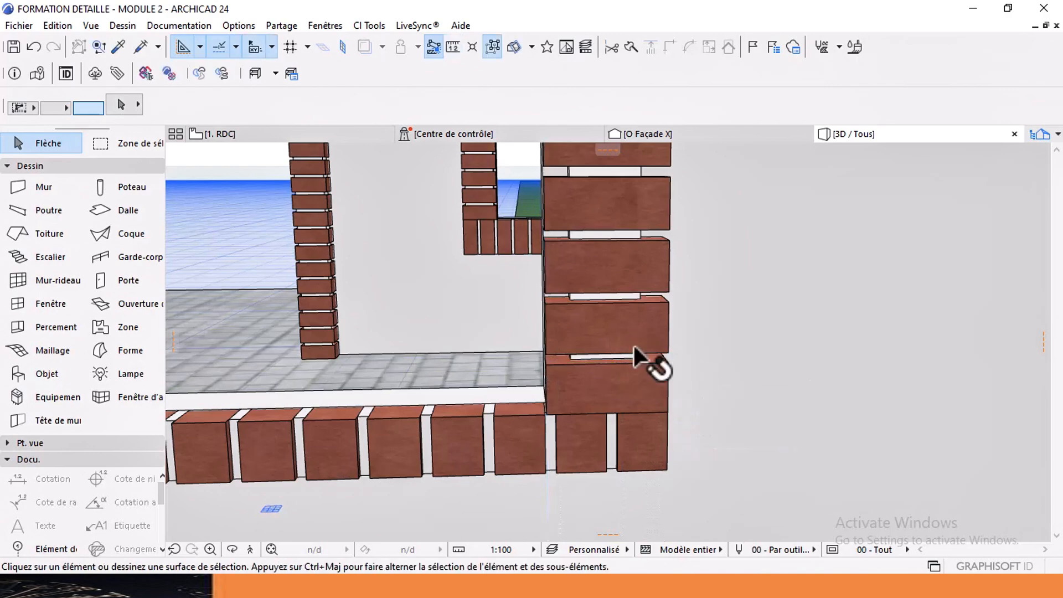
Step: Set the height of the brick window sill lintel to 24.00
{"action": "middle_click_drag", "start_coordinate": [688, 386], "coordinate": [615, 391], "text": "shift"}
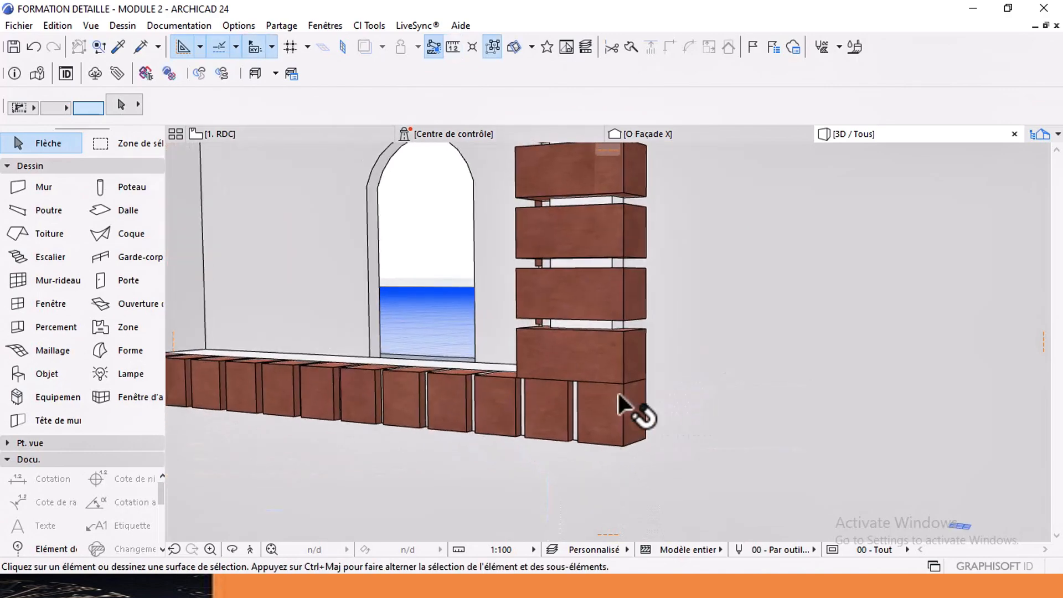
{"action": "left_click", "coordinate": [626, 419]}
{"action": "left_click", "coordinate": [623, 445]}
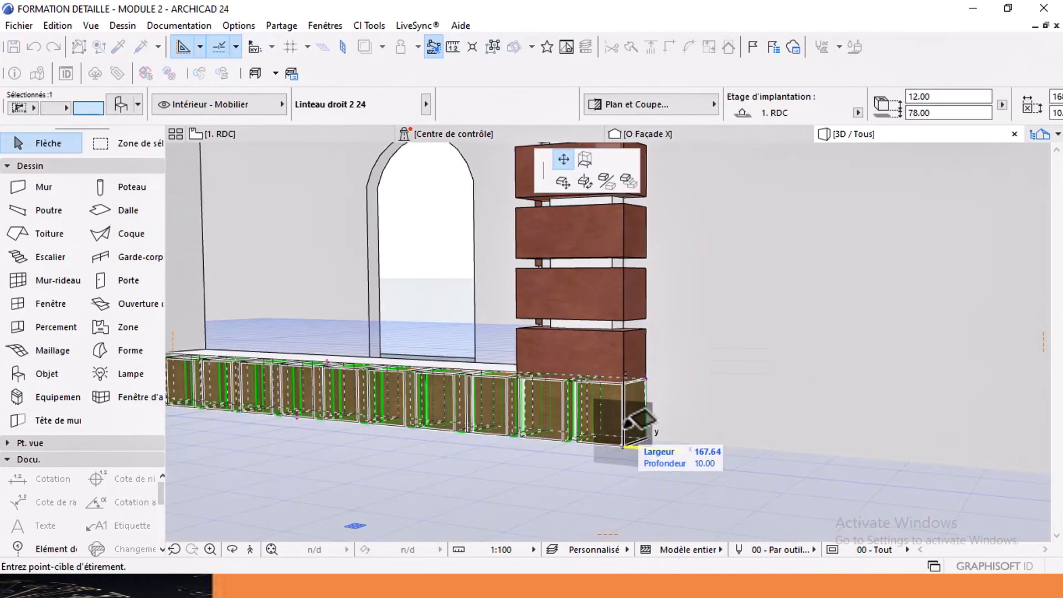
{"action": "key", "text": "Escape"}
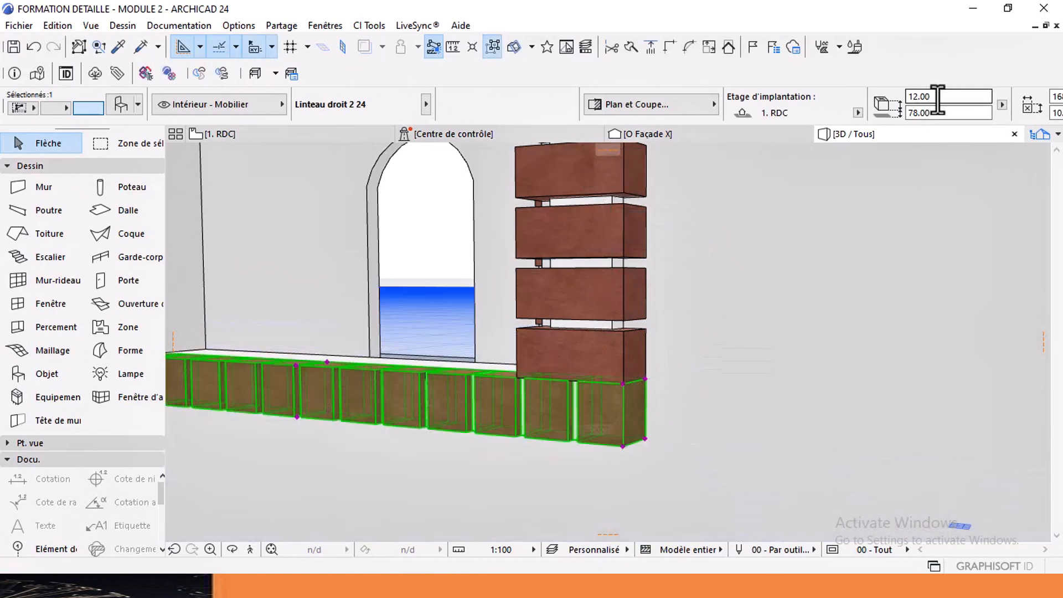
{"action": "type", "text": "24"}
{"action": "key", "text": "Return"}
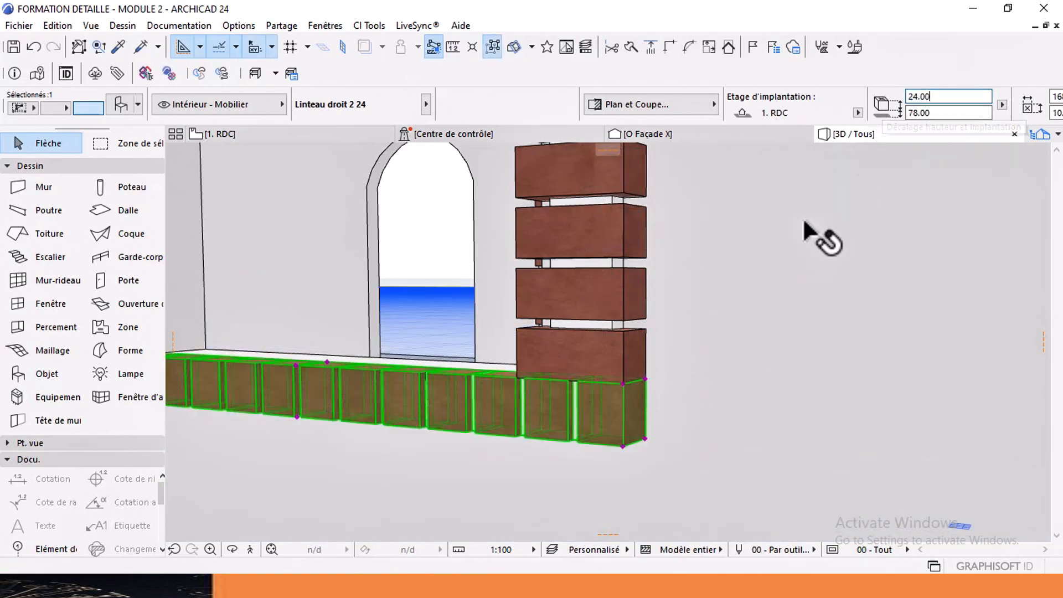
Step: Move the brick sill down so its top edge meets the underside of the quoins, at elevation 66.00
{"action": "key", "text": "ctrl+d"}
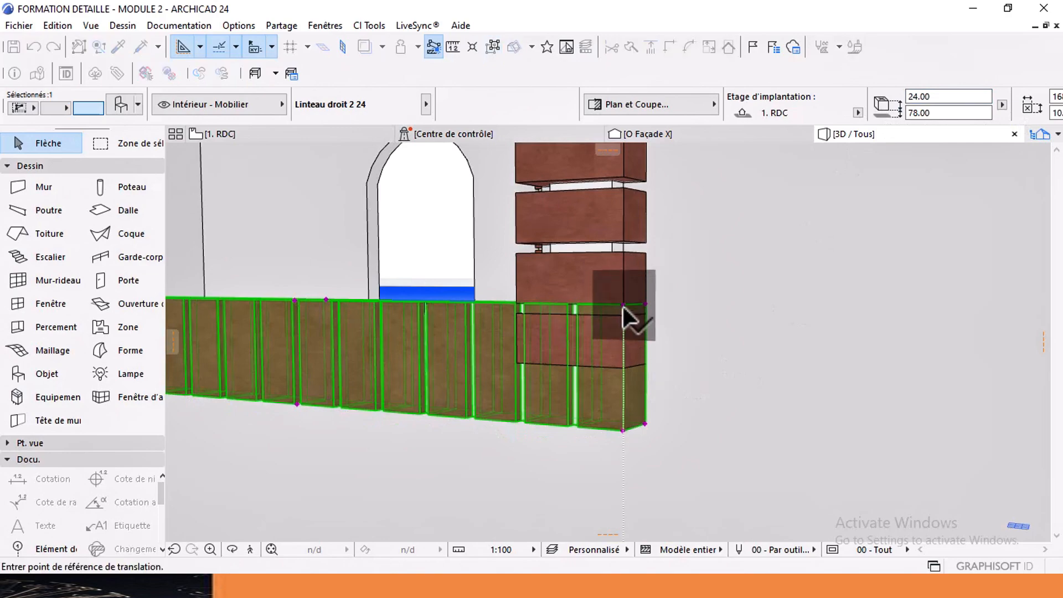
{"action": "left_click", "coordinate": [623, 303]}
{"action": "left_click", "coordinate": [623, 367]}
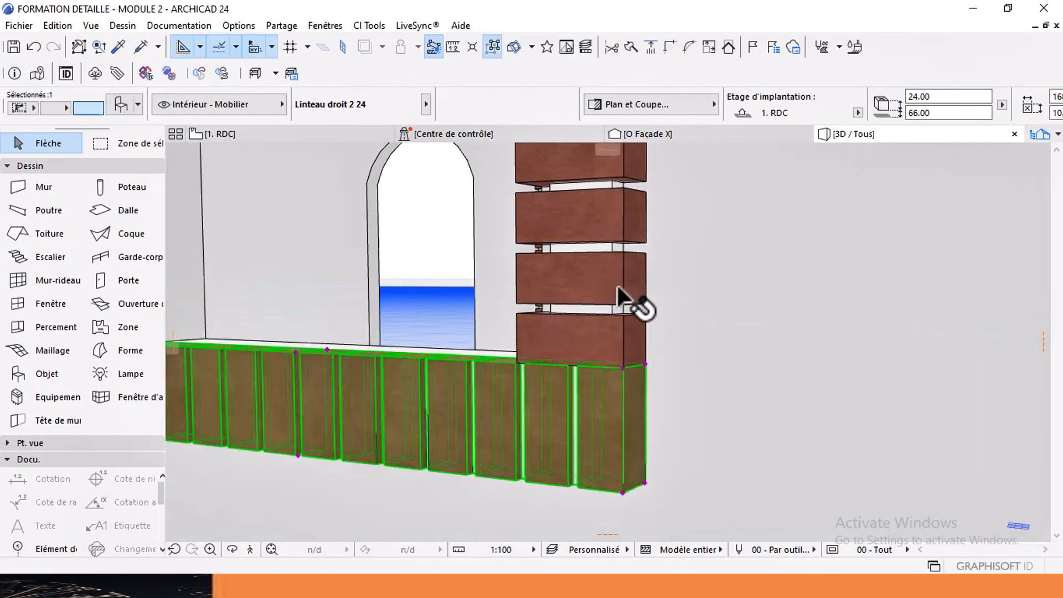
{"action": "key", "text": "Escape"}
Step: Copy the arched window opening onto the blank wall area to the right of the brick-framed window
{"action": "scroll", "coordinate": [623, 323], "scroll_direction": "down", "scroll_amount": 5}
{"action": "middle_click_drag", "start_coordinate": [561, 361], "coordinate": [554, 335], "text": "shift"}
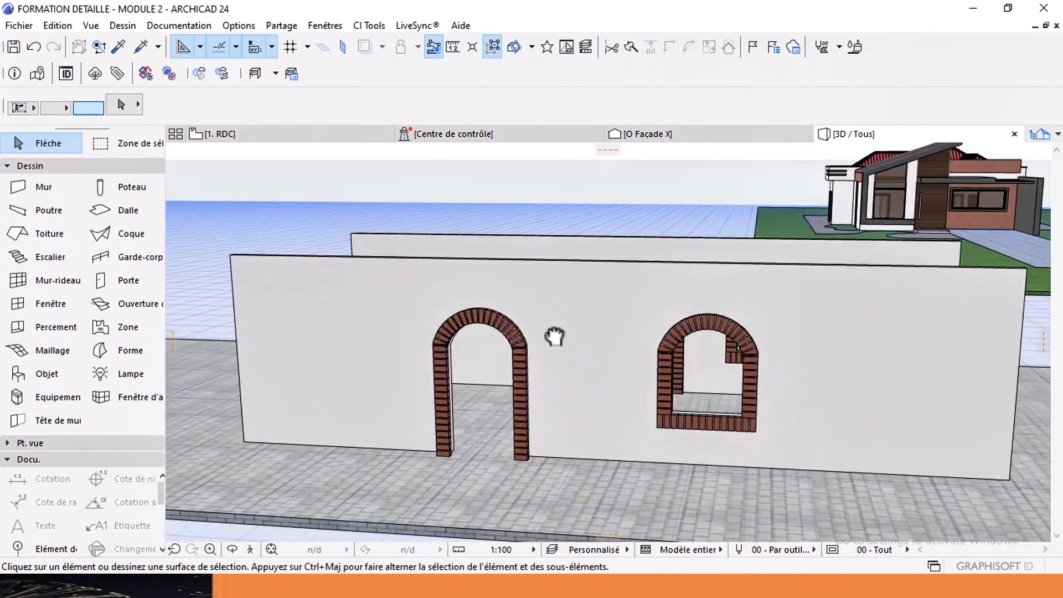
{"action": "scroll", "coordinate": [692, 404], "scroll_direction": "up", "scroll_amount": 5}
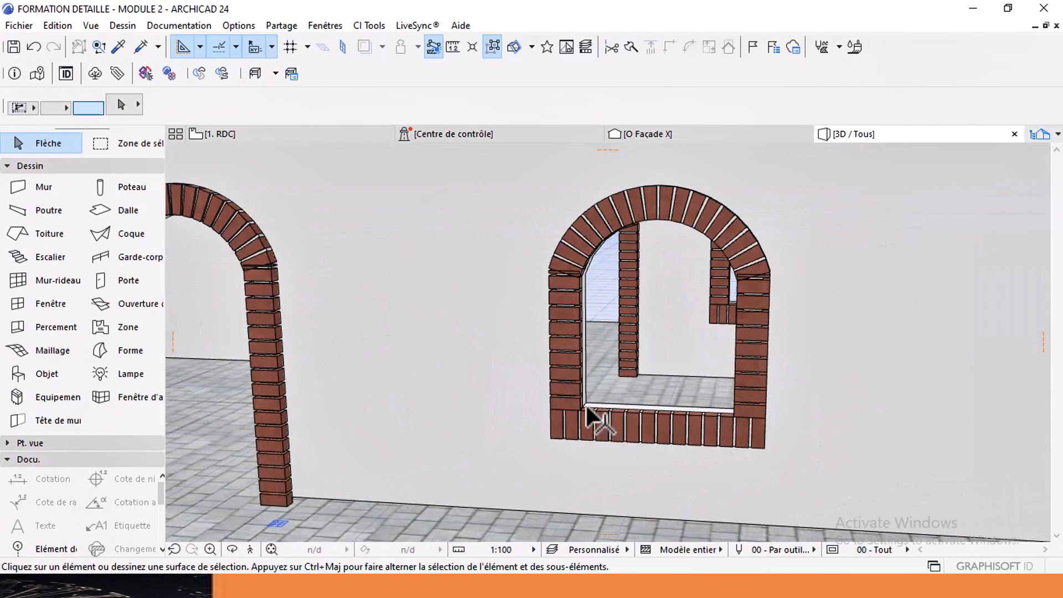
{"action": "left_click", "coordinate": [588, 409]}
{"action": "key", "text": "ctrl+d"}
{"action": "left_click", "coordinate": [586, 407]}
{"action": "scroll", "coordinate": [588, 409], "scroll_direction": "down", "scroll_amount": 2}
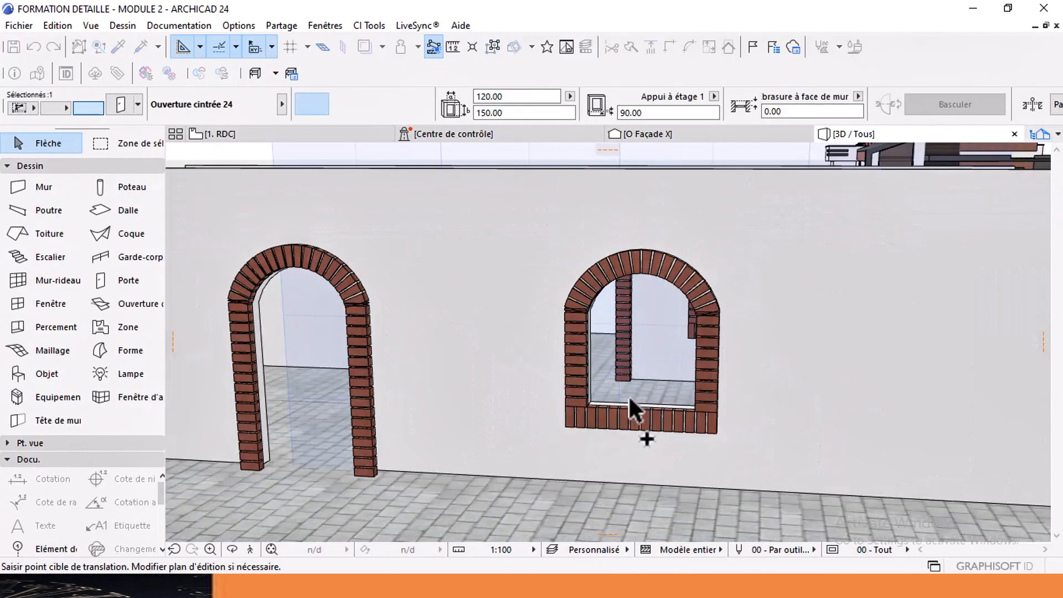
{"action": "left_click", "coordinate": [699, 399]}
Step: Copy the arched door opening onto the blank wall area to the left of the brick-framed door
{"action": "scroll", "coordinate": [686, 399], "scroll_direction": "down", "scroll_amount": 2}
{"action": "middle_click_drag", "start_coordinate": [476, 394], "coordinate": [656, 389]}
{"action": "scroll", "coordinate": [470, 412], "scroll_direction": "up", "scroll_amount": 2}
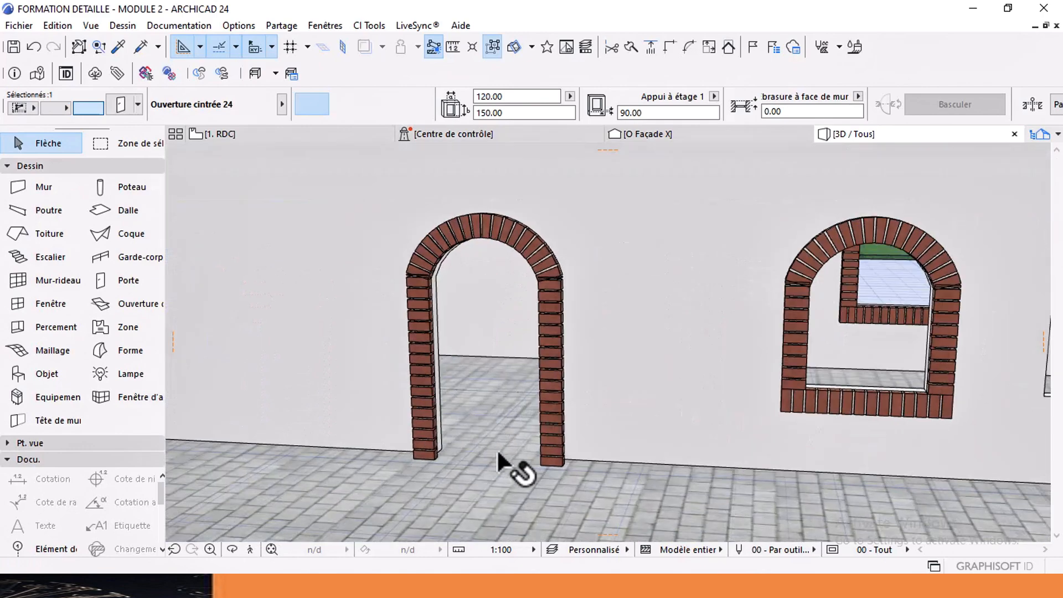
{"action": "left_click", "coordinate": [444, 446]}
{"action": "key", "text": "ctrl+shift+d"}
{"action": "scroll", "coordinate": [444, 446], "scroll_direction": "down", "scroll_amount": 2}
{"action": "middle_click_drag", "start_coordinate": [444, 447], "coordinate": [549, 447]}
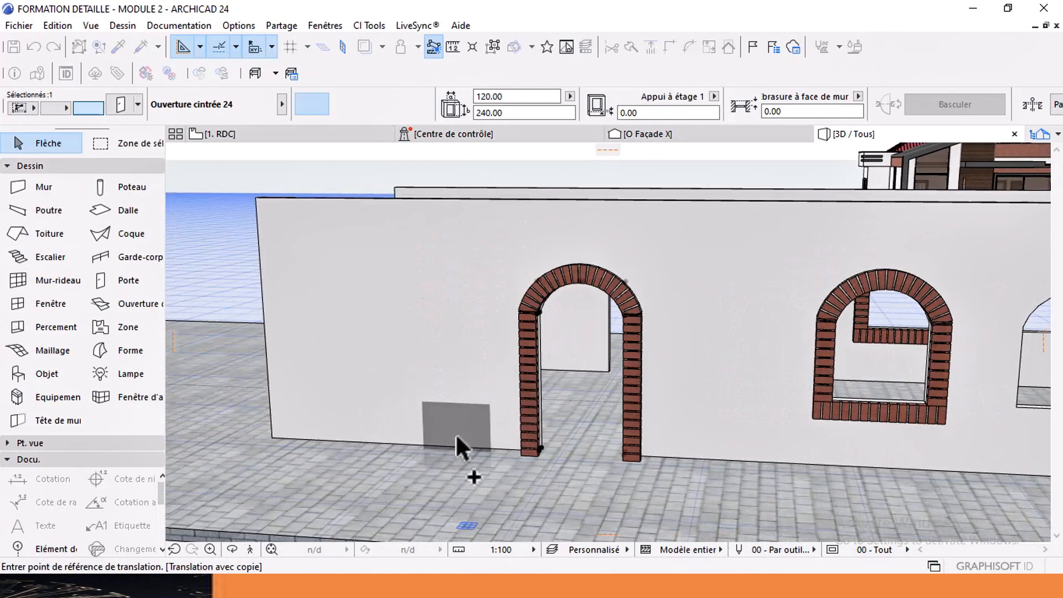
{"action": "left_click", "coordinate": [539, 451]}
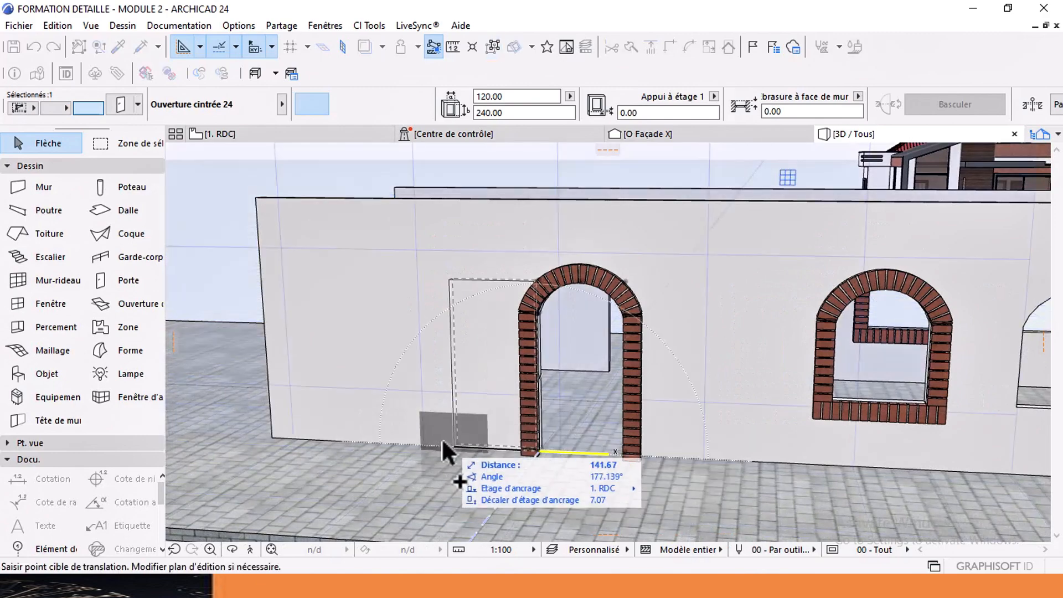
{"action": "left_click", "coordinate": [368, 441]}
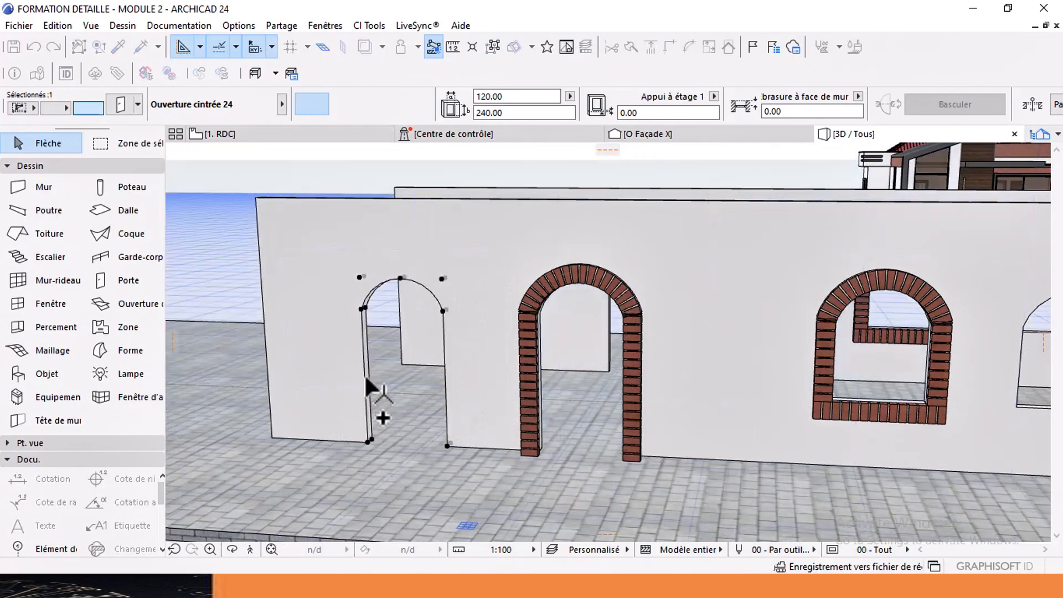
{"action": "key", "text": "Escape"}
Step: Examine the wall from several angles, comparing the plain arched openings with the brick-framed ones and the model wall behind
{"action": "scroll", "coordinate": [371, 333], "scroll_direction": "down", "scroll_amount": 5}
{"action": "middle_click_drag", "start_coordinate": [480, 358], "coordinate": [346, 357], "text": "shift"}
{"action": "scroll", "coordinate": [385, 304], "scroll_direction": "up", "scroll_amount": 6}
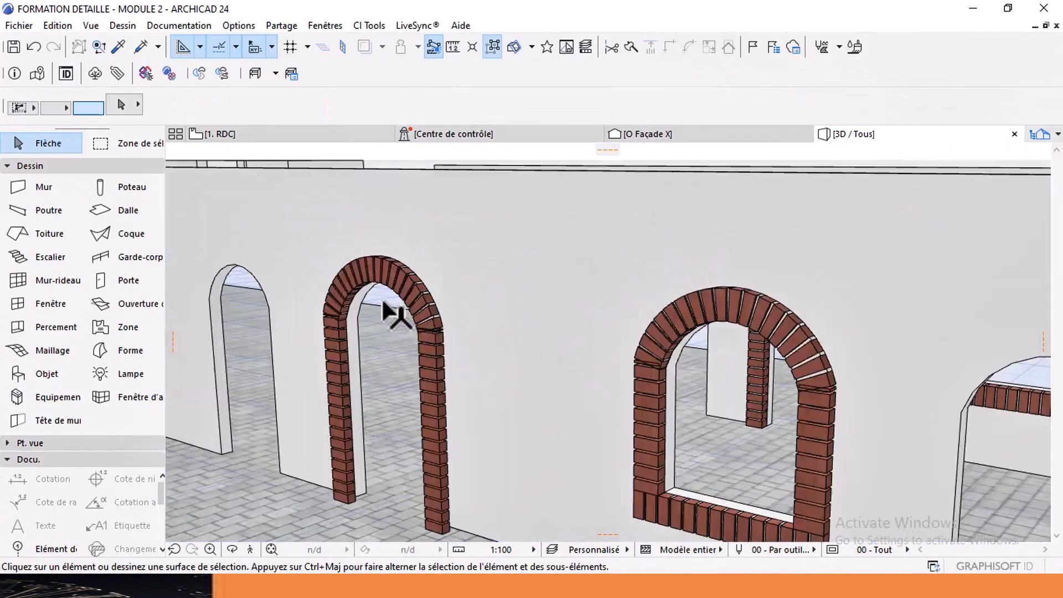
{"action": "scroll", "coordinate": [406, 327], "scroll_direction": "down", "scroll_amount": 3}
{"action": "middle_click_drag", "start_coordinate": [410, 335], "coordinate": [535, 339], "text": "shift"}
{"action": "scroll", "coordinate": [559, 337], "scroll_direction": "down", "scroll_amount": 2}
{"action": "middle_click_drag", "start_coordinate": [649, 346], "coordinate": [536, 334], "text": "shift"}
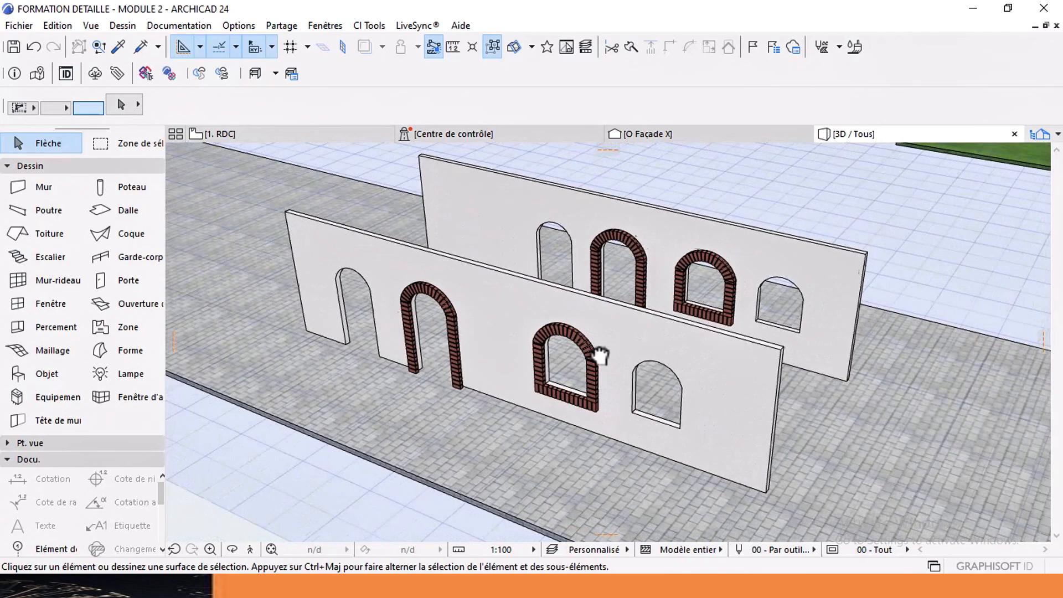
{"action": "middle_click_drag", "start_coordinate": [599, 355], "coordinate": [683, 349], "text": "shift"}
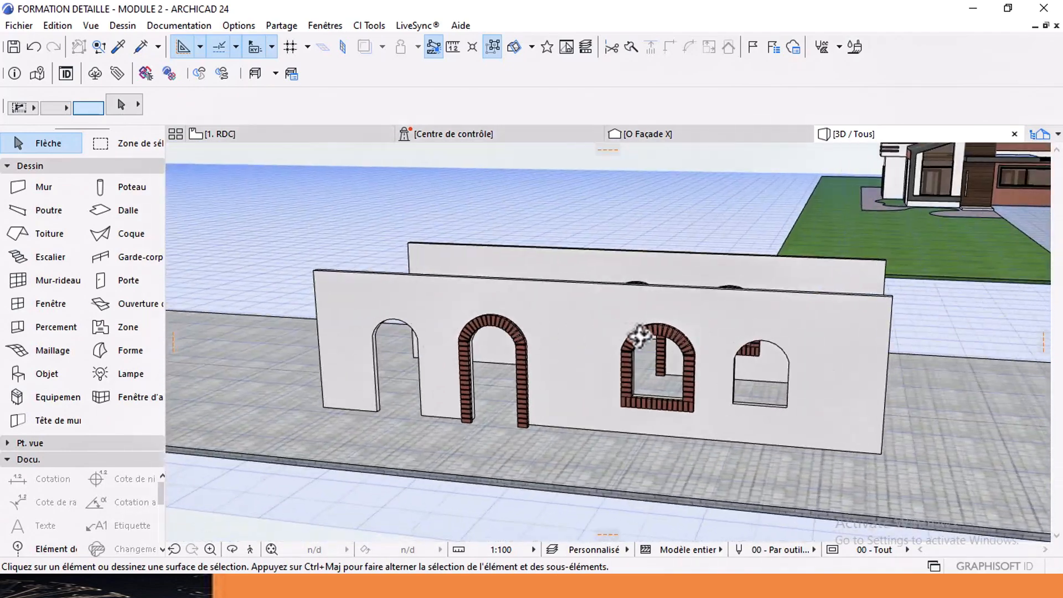
{"action": "middle_click_drag", "start_coordinate": [640, 336], "coordinate": [577, 338], "text": "shift"}
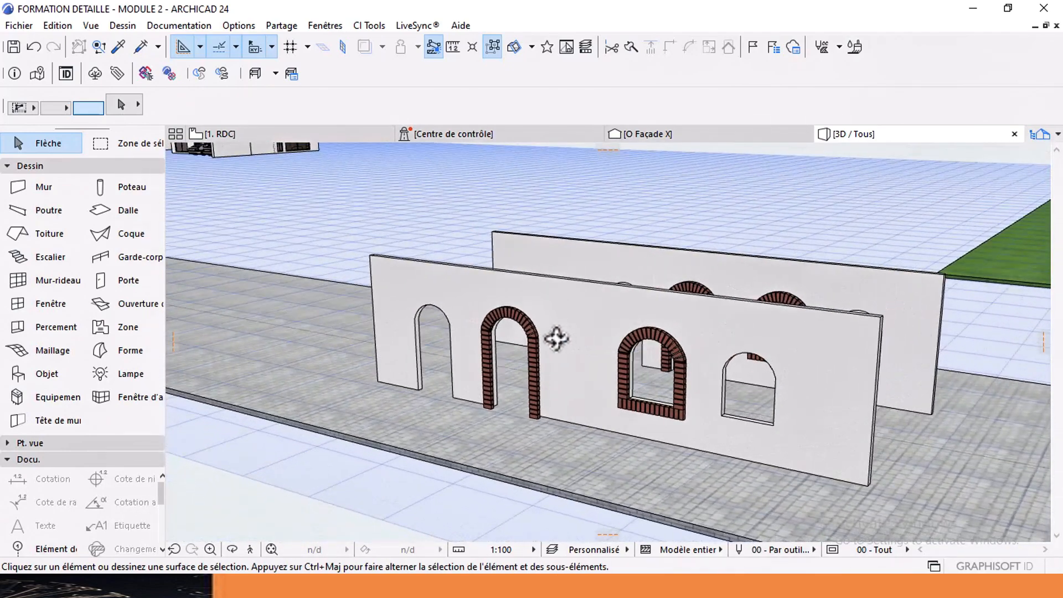